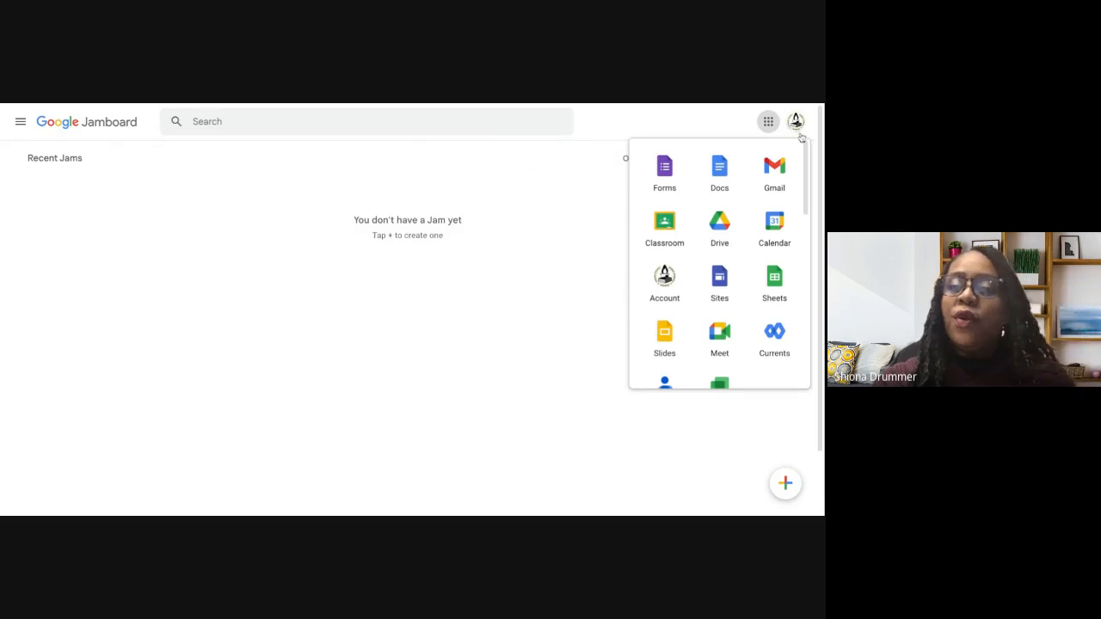
Step: Move the Jamboard shortcut in the Google apps launcher to the first row, between Forms and Docs, and check its new place
scroll(808, 158, "down", 3)
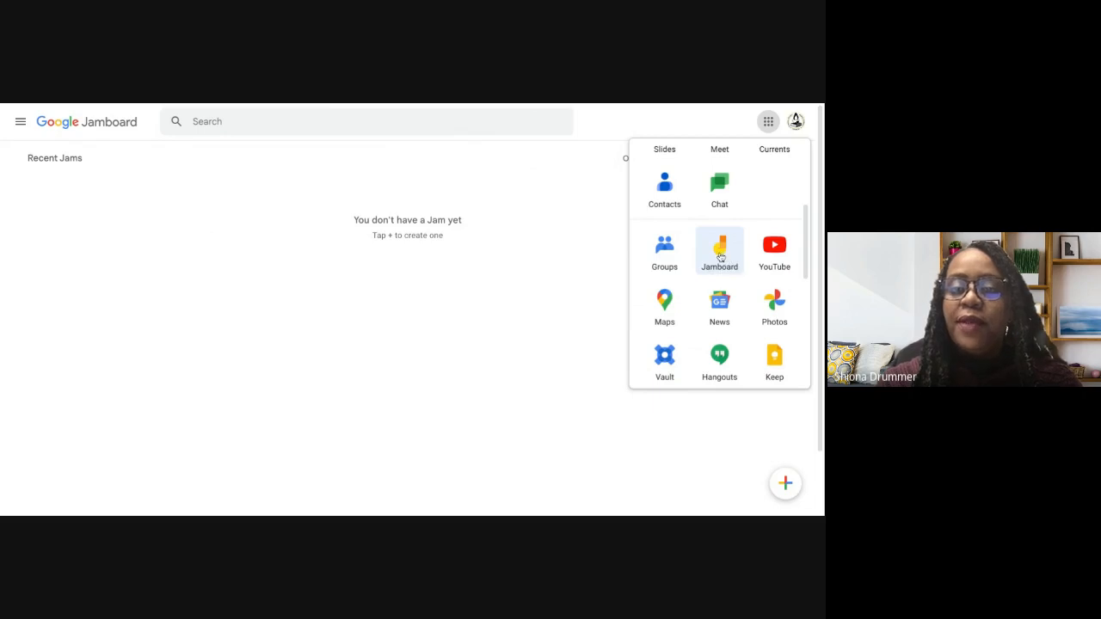
left_click_drag(721, 256, 719, 154)
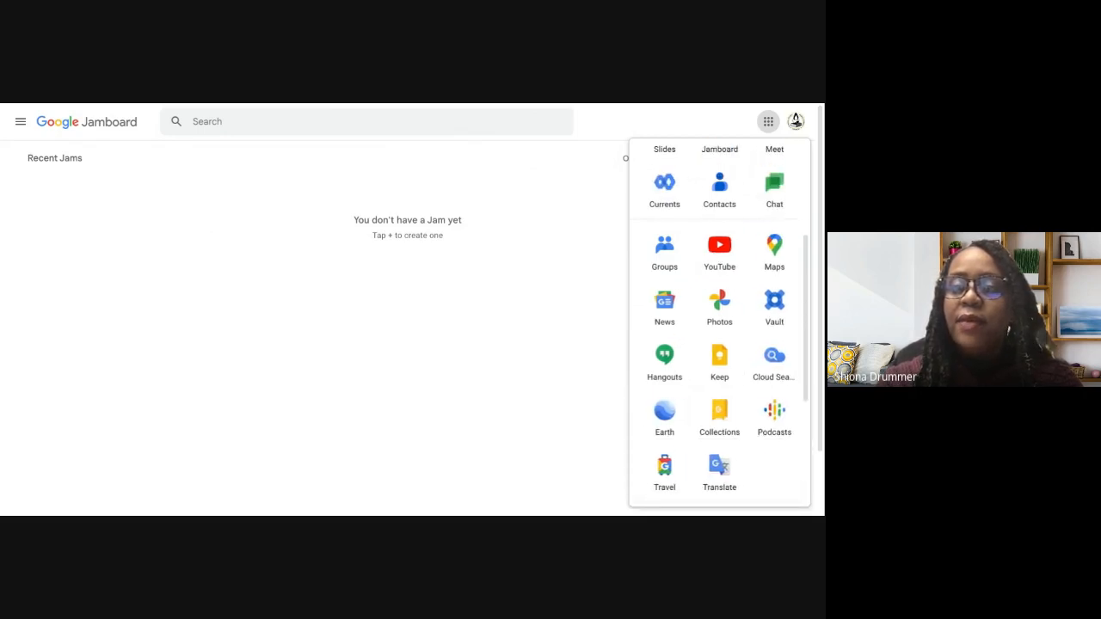
scroll(804, 248, "up", 3)
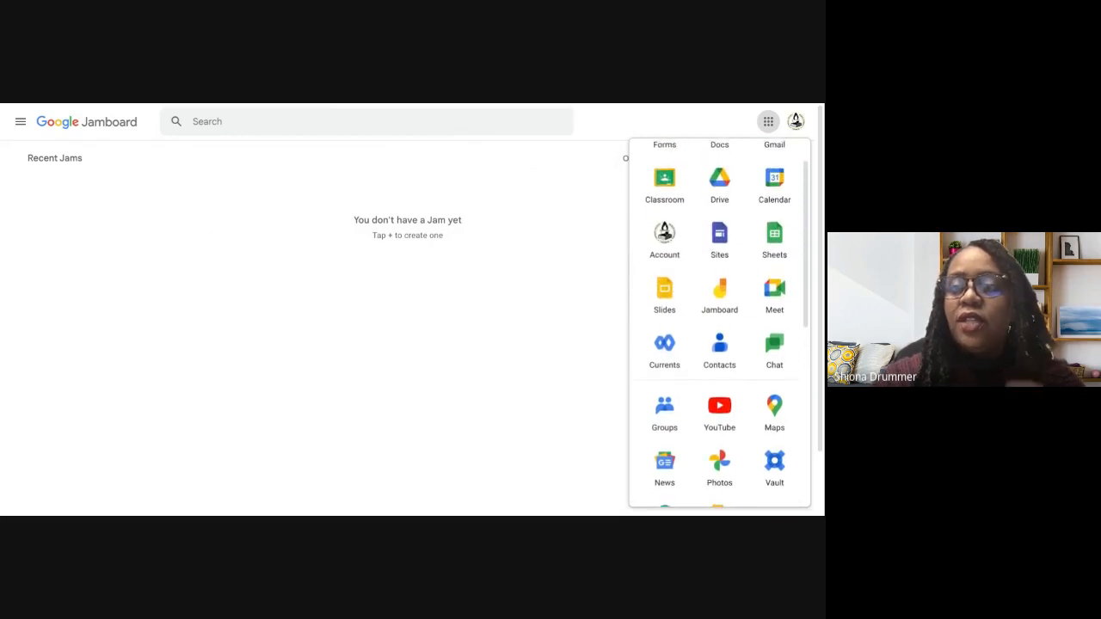
scroll(755, 290, "up", 1)
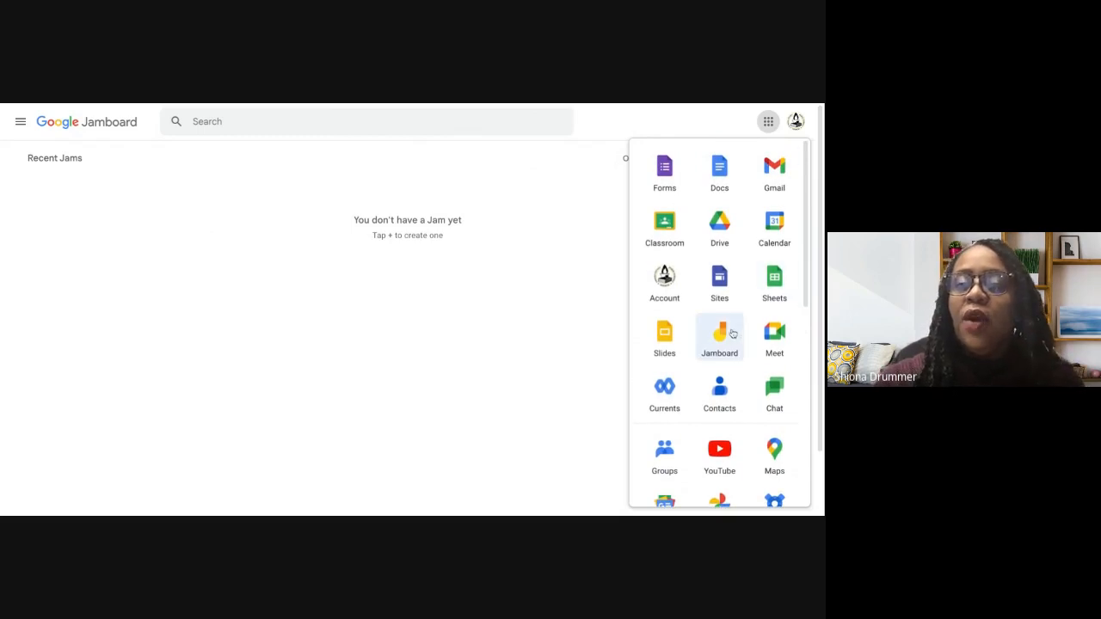
left_click_drag(731, 335, 712, 169)
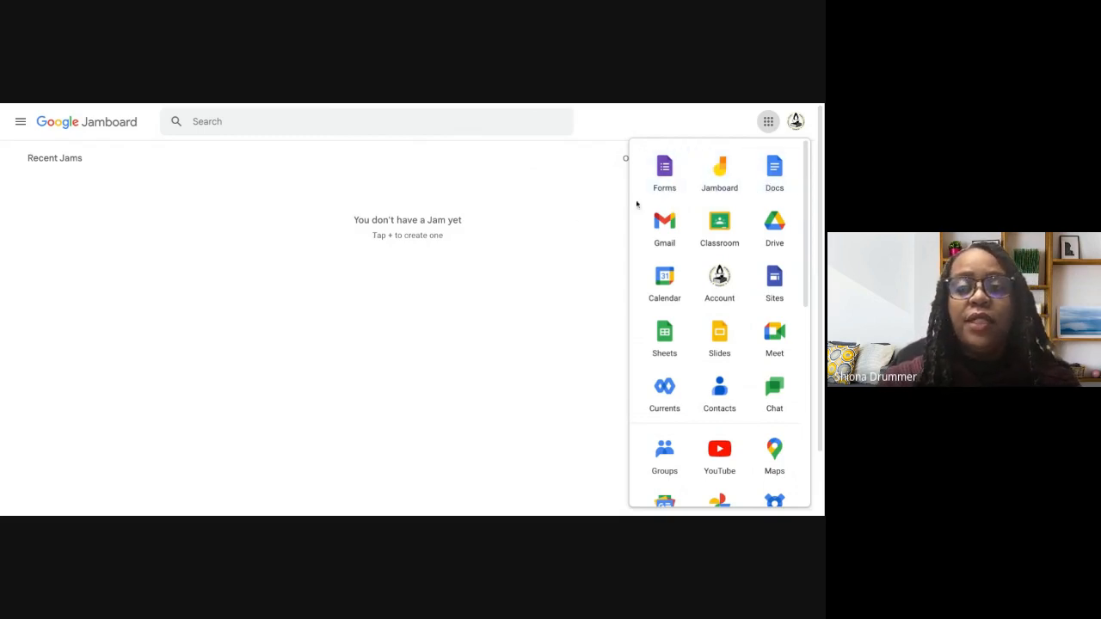
left_click(466, 328)
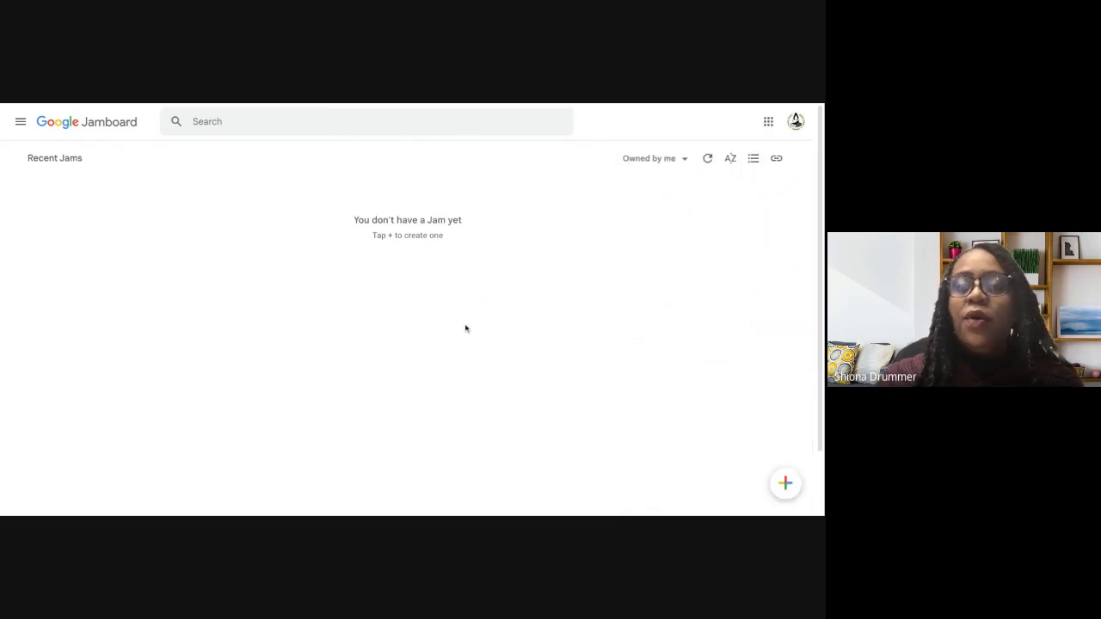
left_click(768, 121)
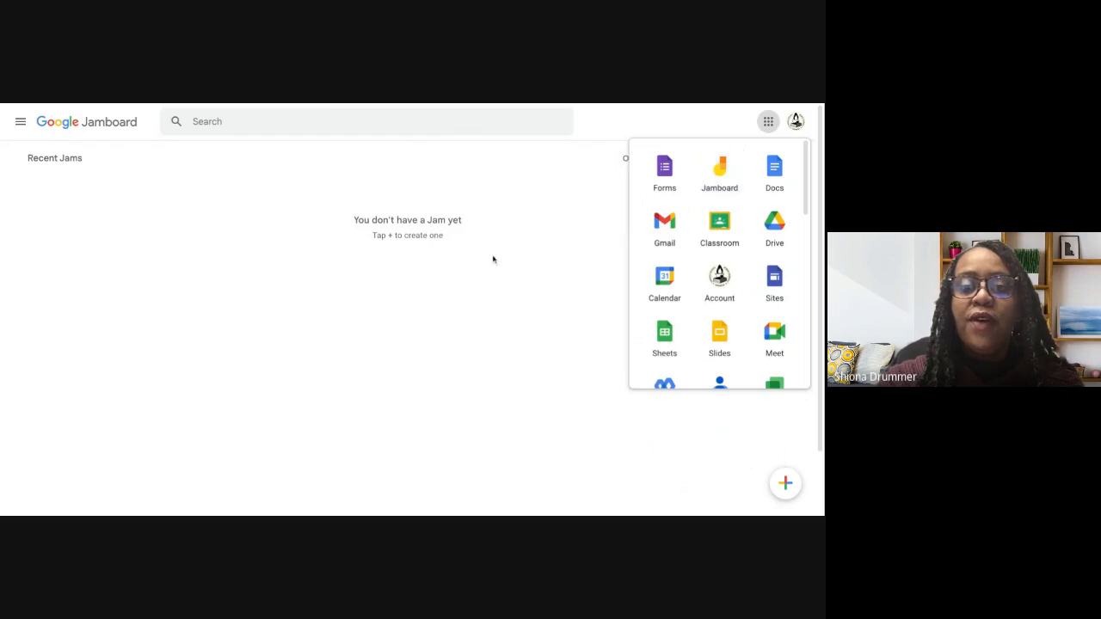
left_click(507, 290)
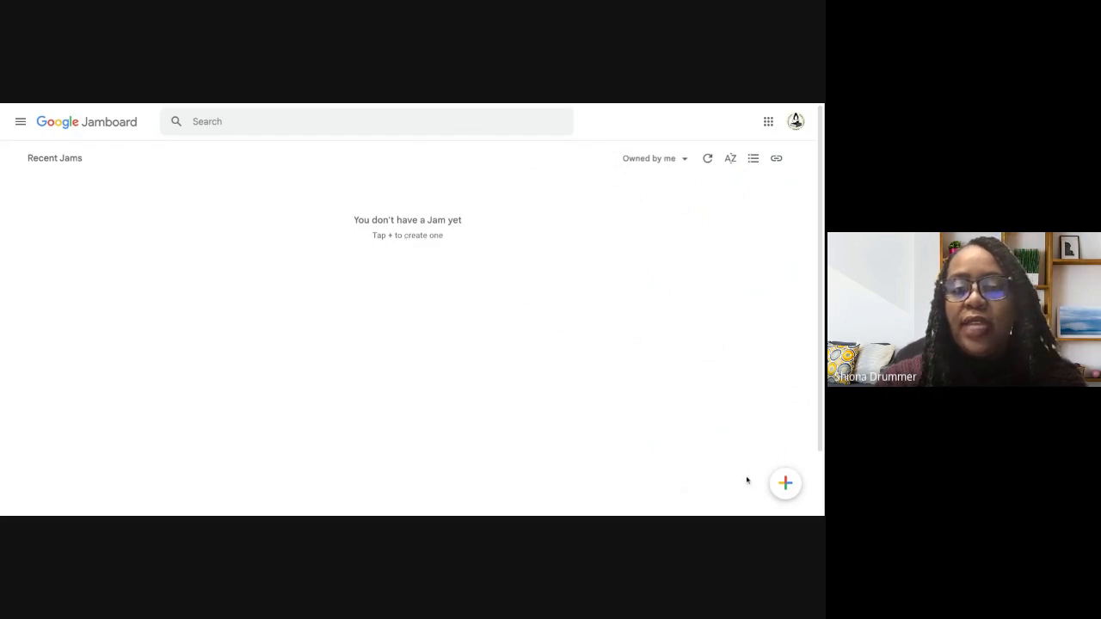
Step: Create a new Jam and name it "TCMHS Jam"
left_click(788, 486)
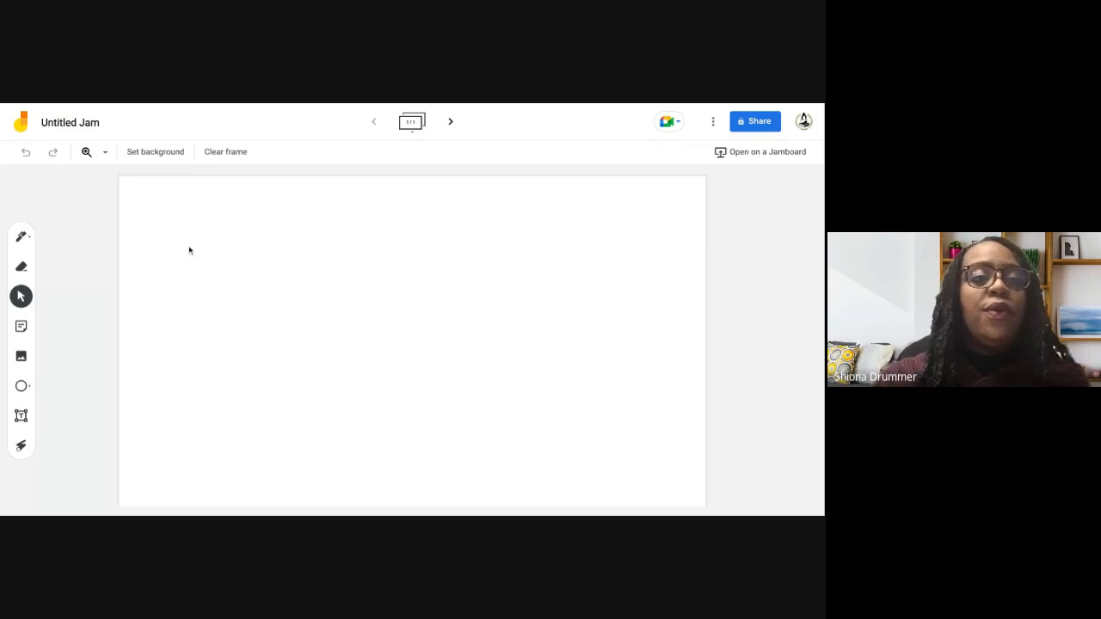
left_click(68, 125)
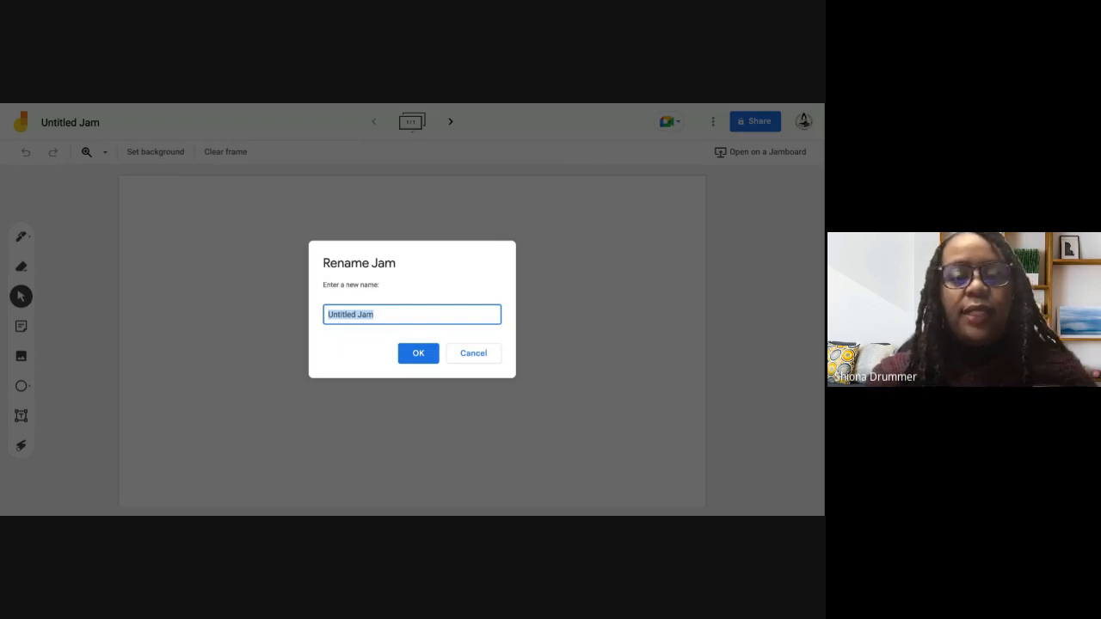
type("TC")
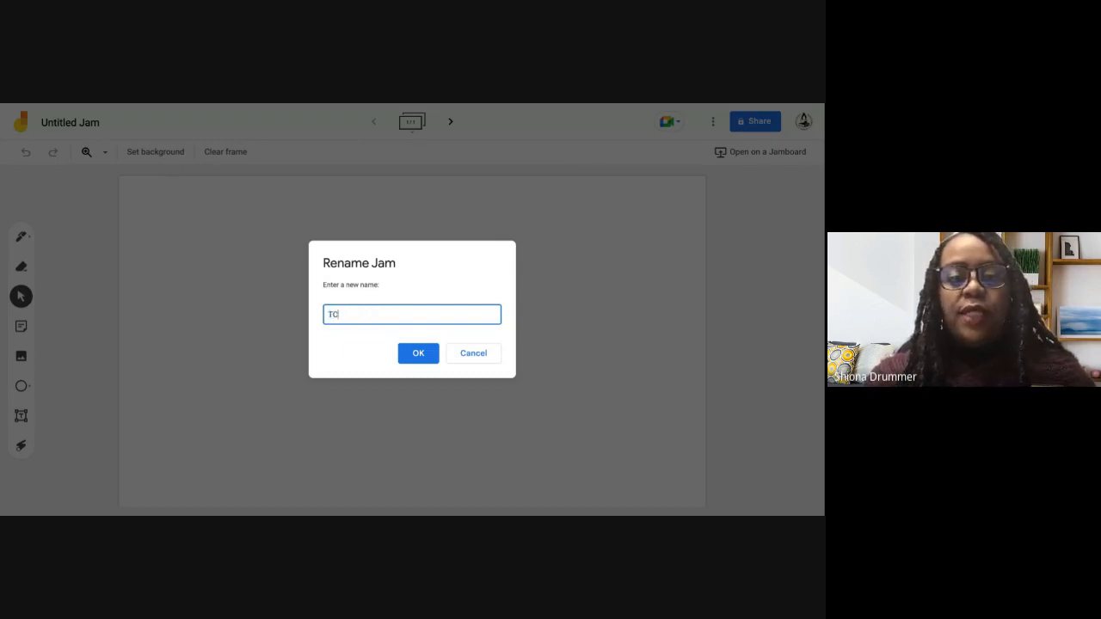
type("MHS")
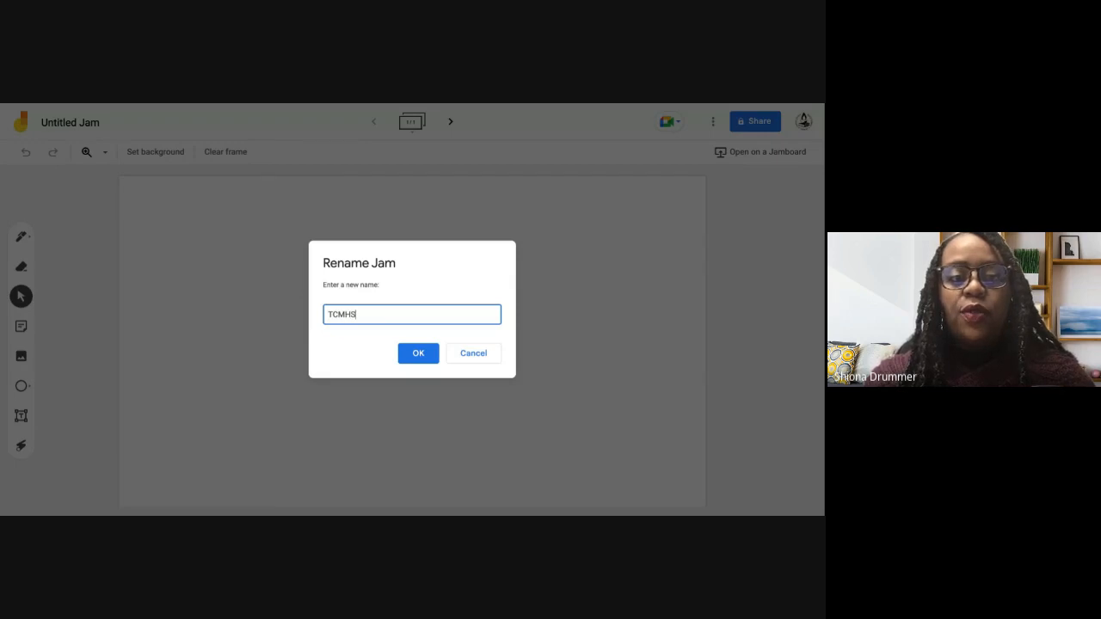
type(" Jam")
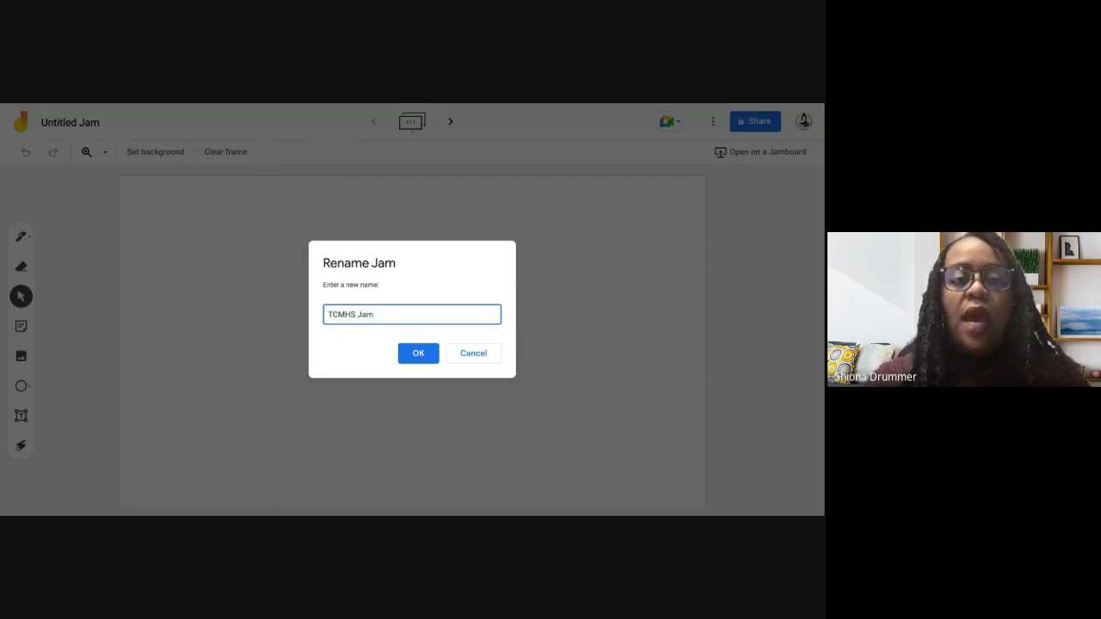
left_click(422, 359)
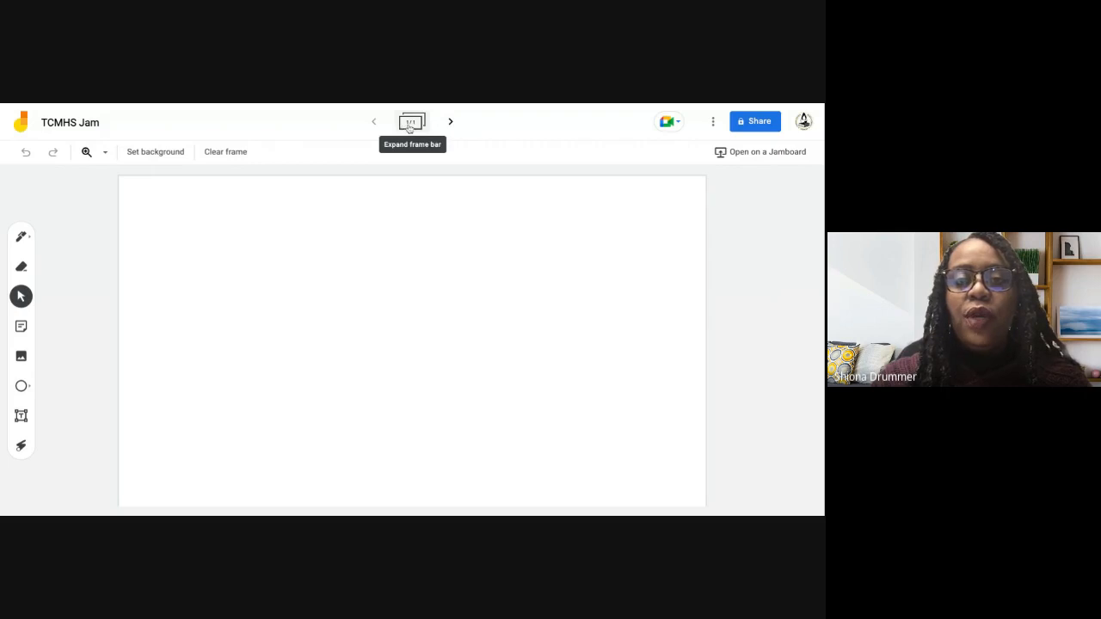
Step: Expand the frame bar to view the Jam's frame thumbnails and collapse it again
left_click(410, 125)
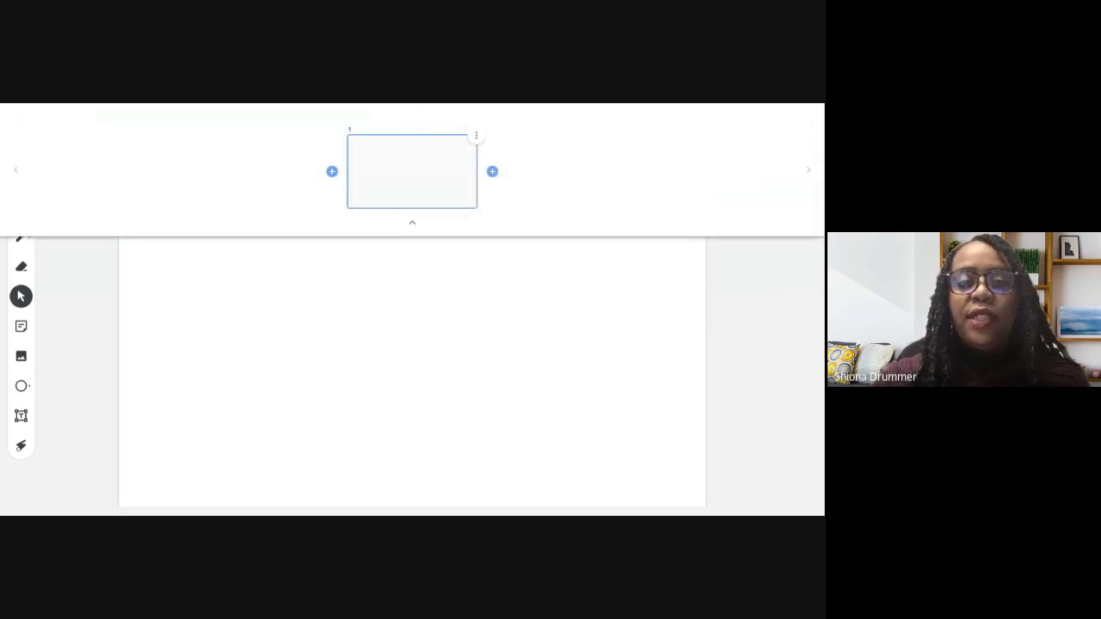
left_click(415, 264)
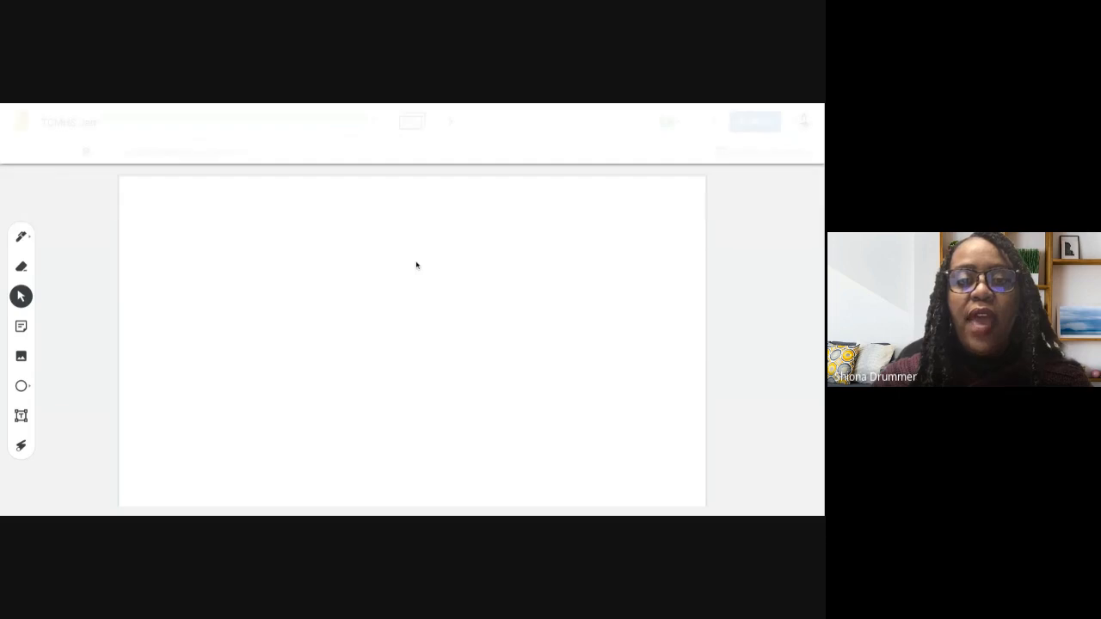
left_click(415, 131)
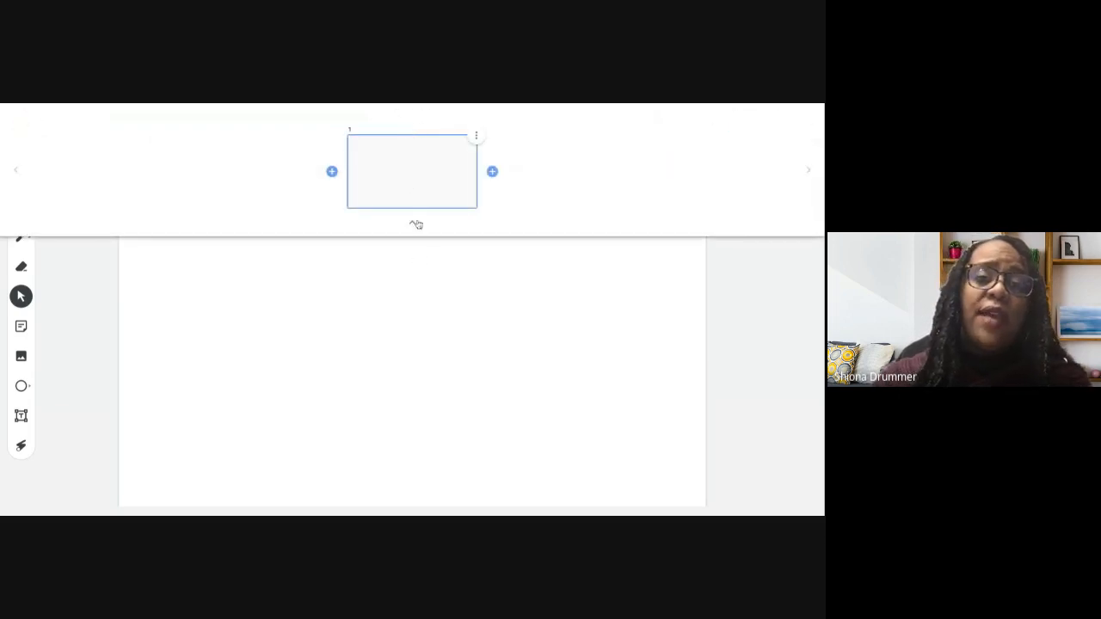
left_click(387, 328)
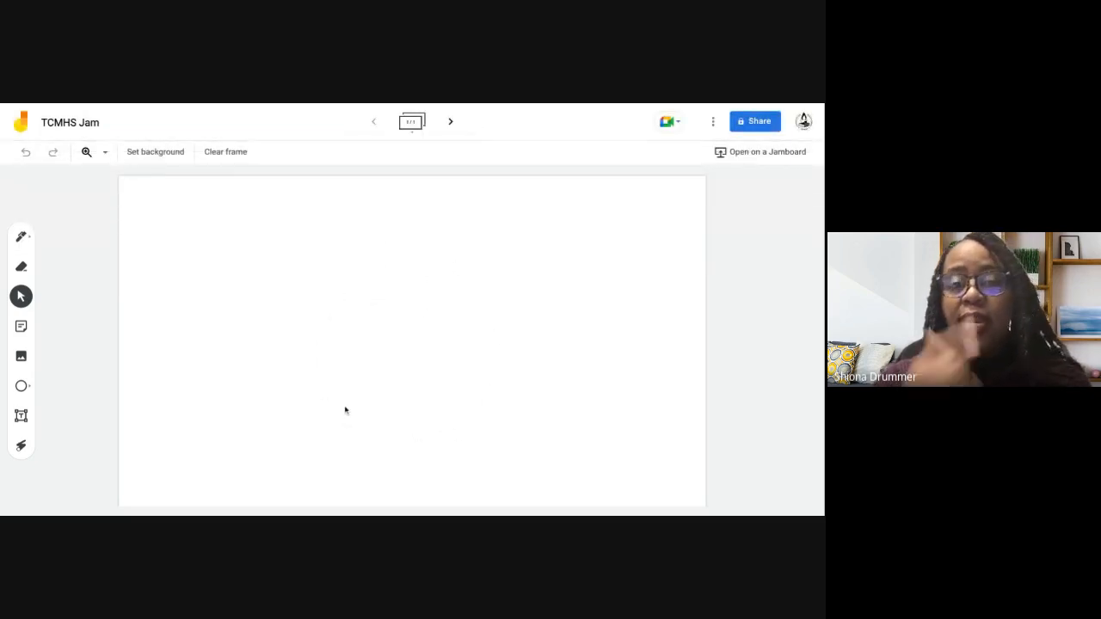
Step: Add blank frames to the Jam until it has ten, moving back to the first frame once along the way
left_click(448, 129)
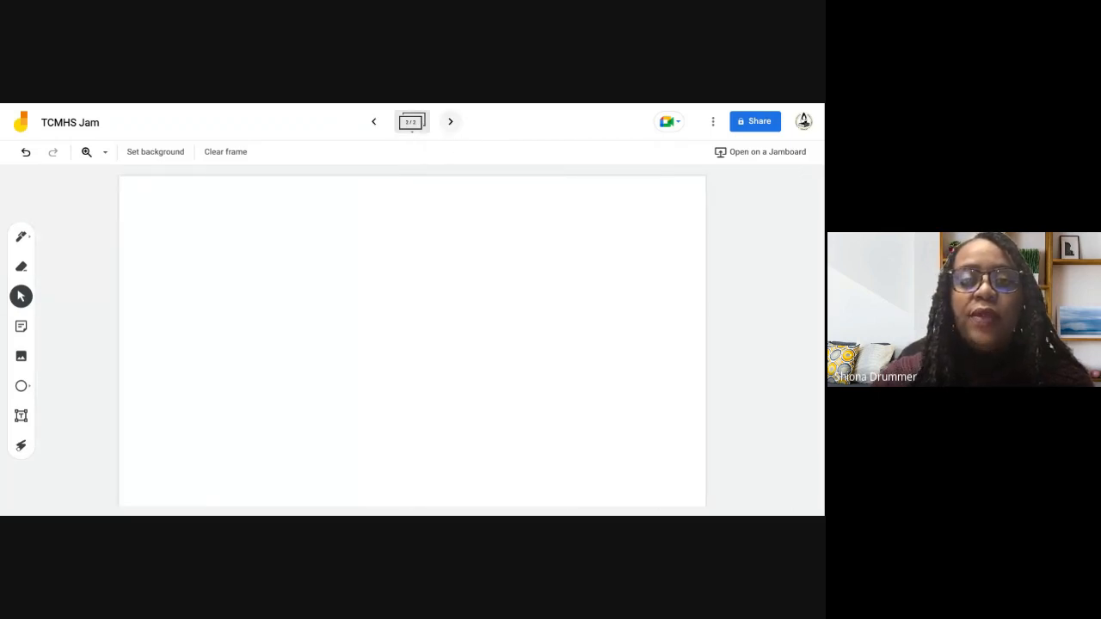
left_click(372, 125)
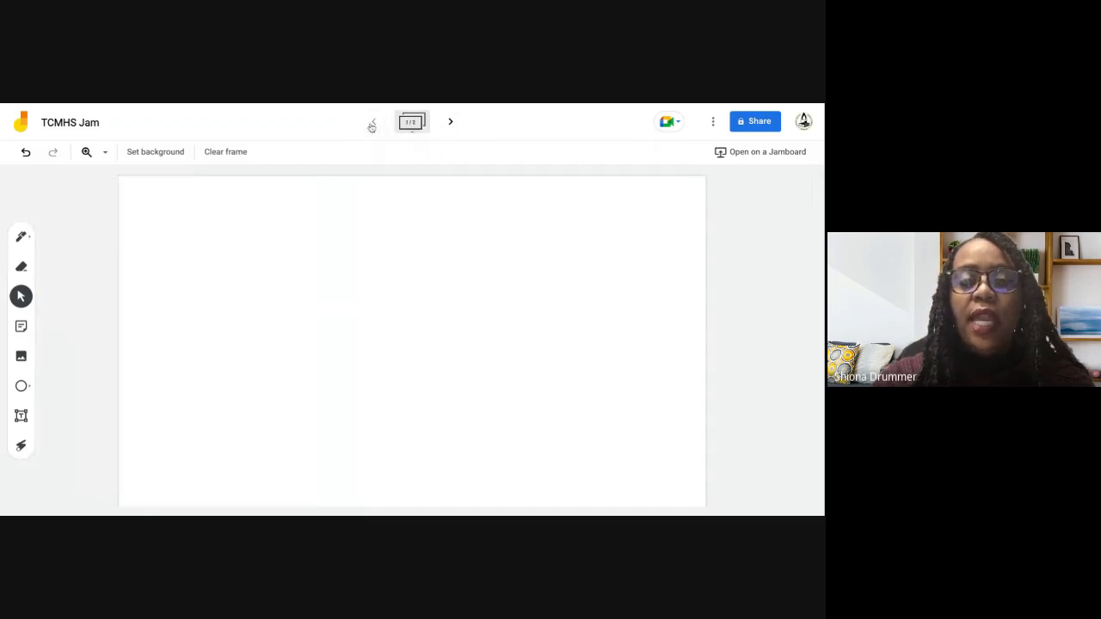
left_click(452, 124)
left_click(451, 123)
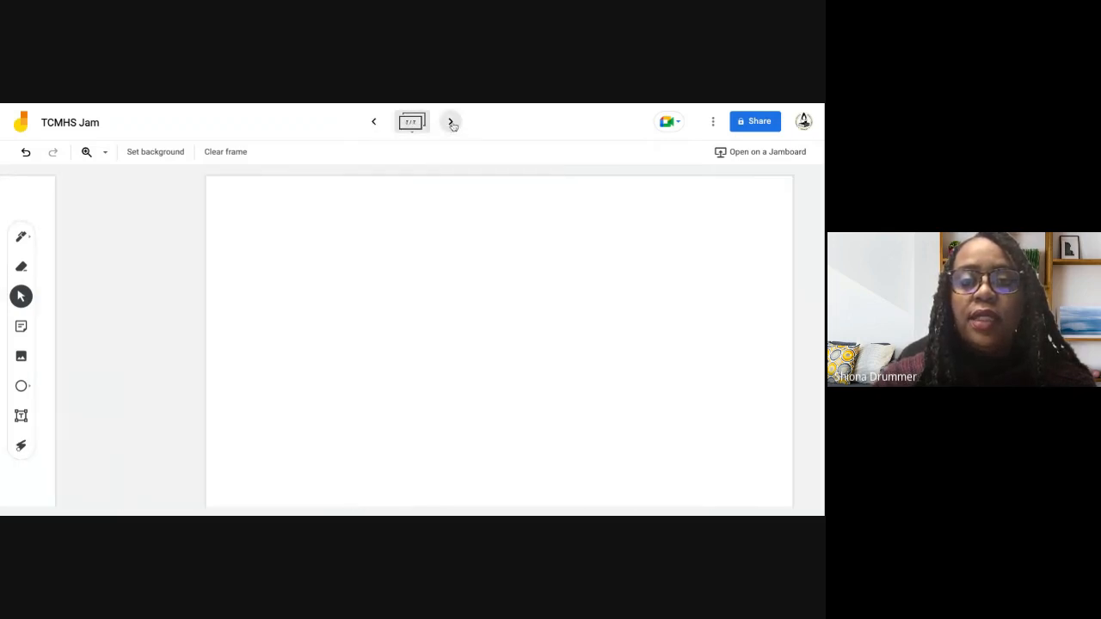
left_click(450, 121)
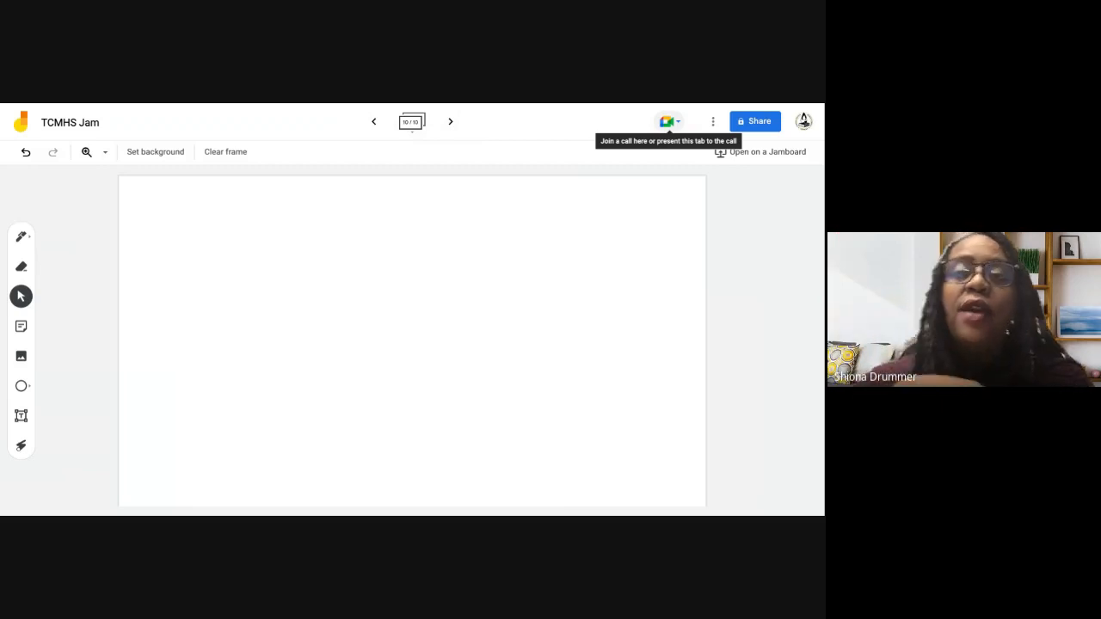
Step: View the options for bringing the Meet call into the Jam or presenting this tab, and dismiss them
left_click(679, 124)
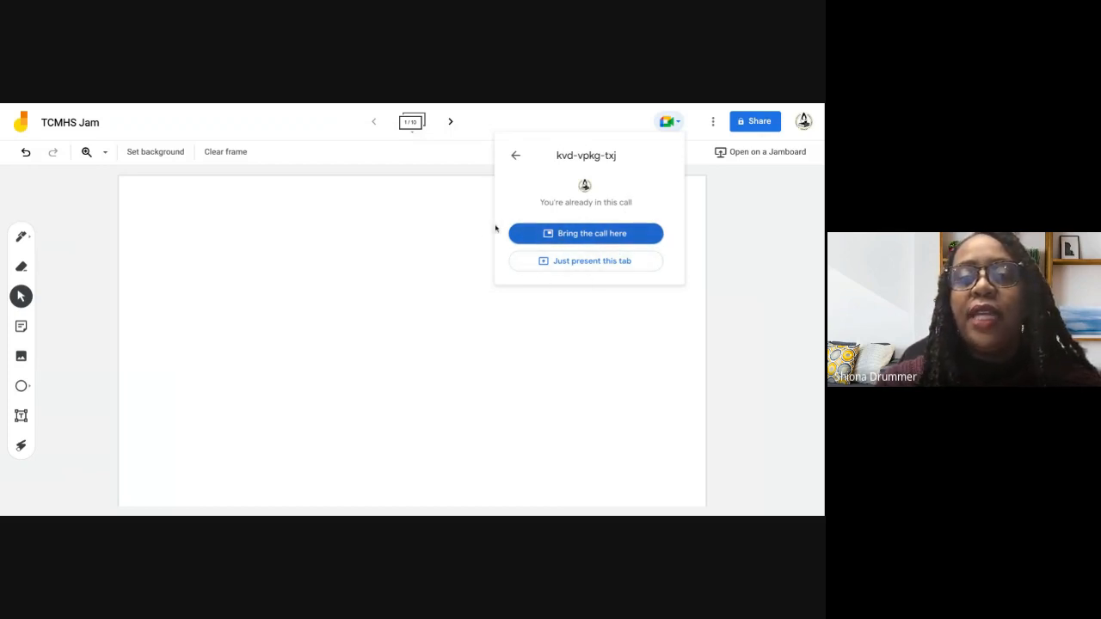
left_click(457, 200)
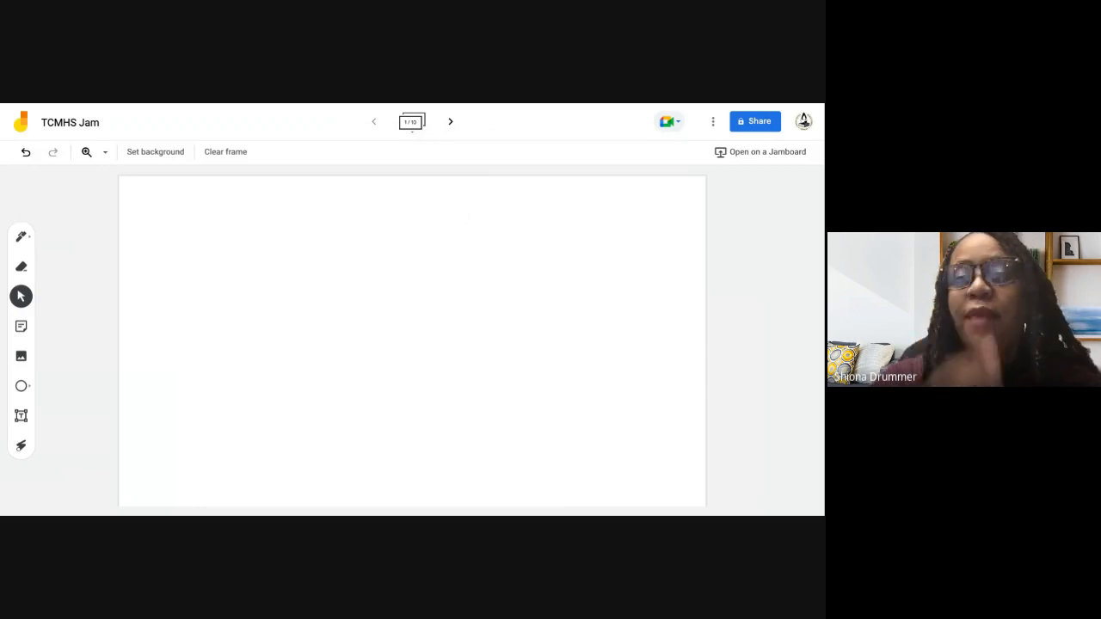
Step: Rename the Jam as "TCMHS & JES Jam"
left_click(714, 123)
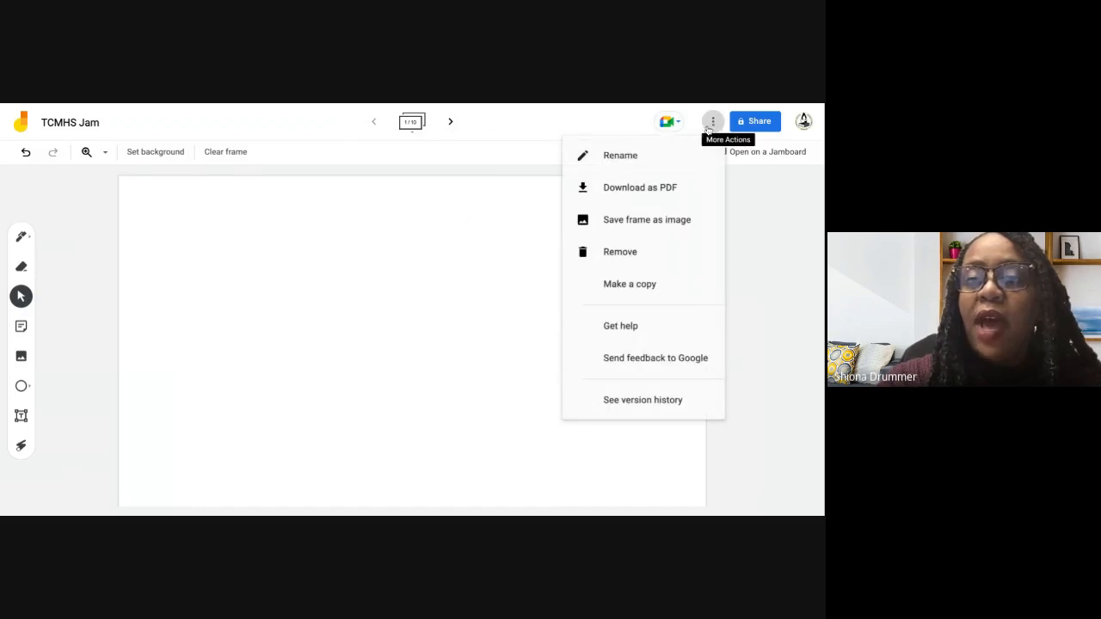
left_click(636, 162)
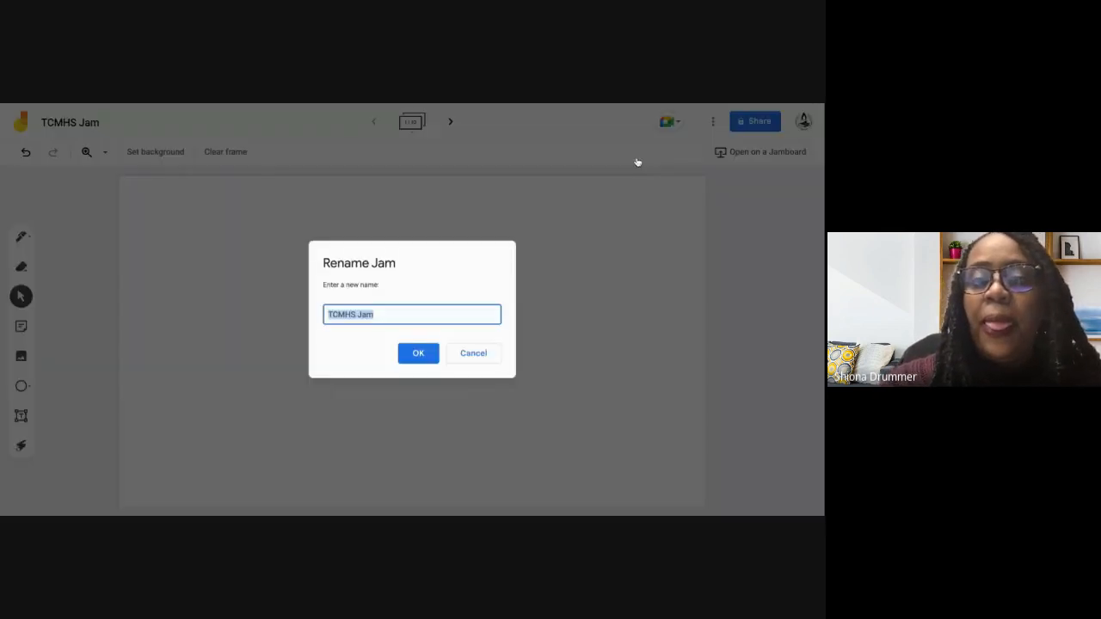
double_click(349, 317)
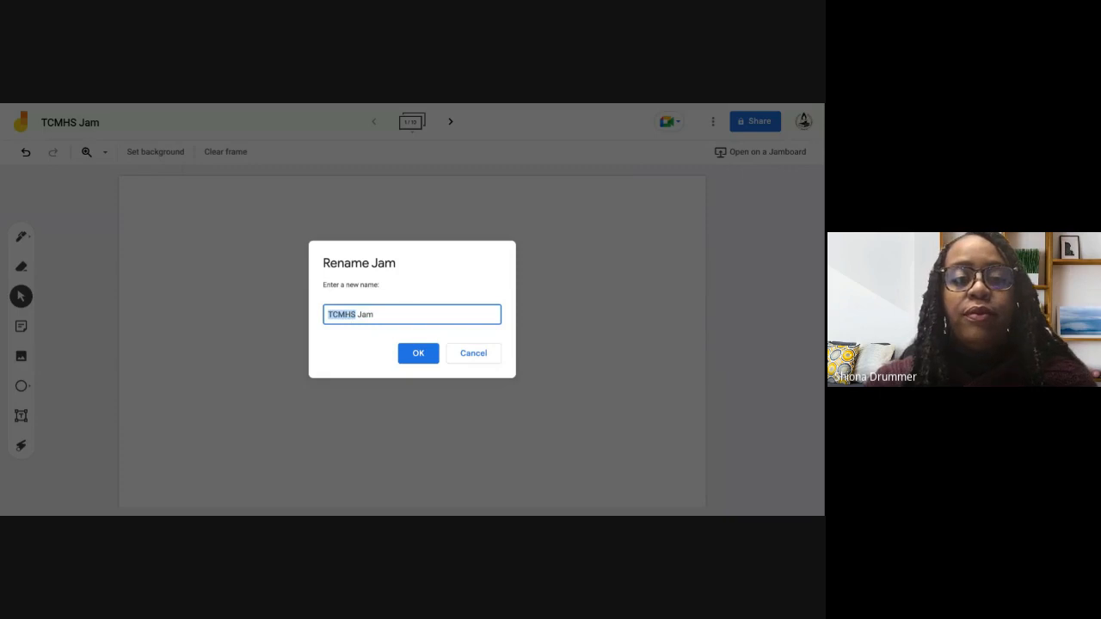
left_click(358, 316)
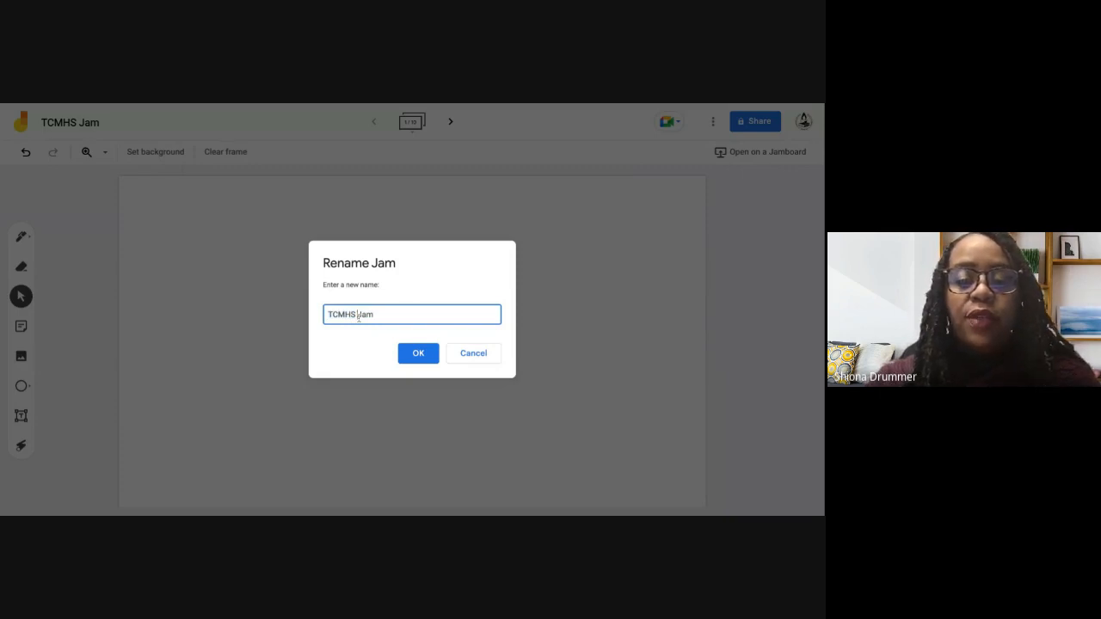
type("& ")
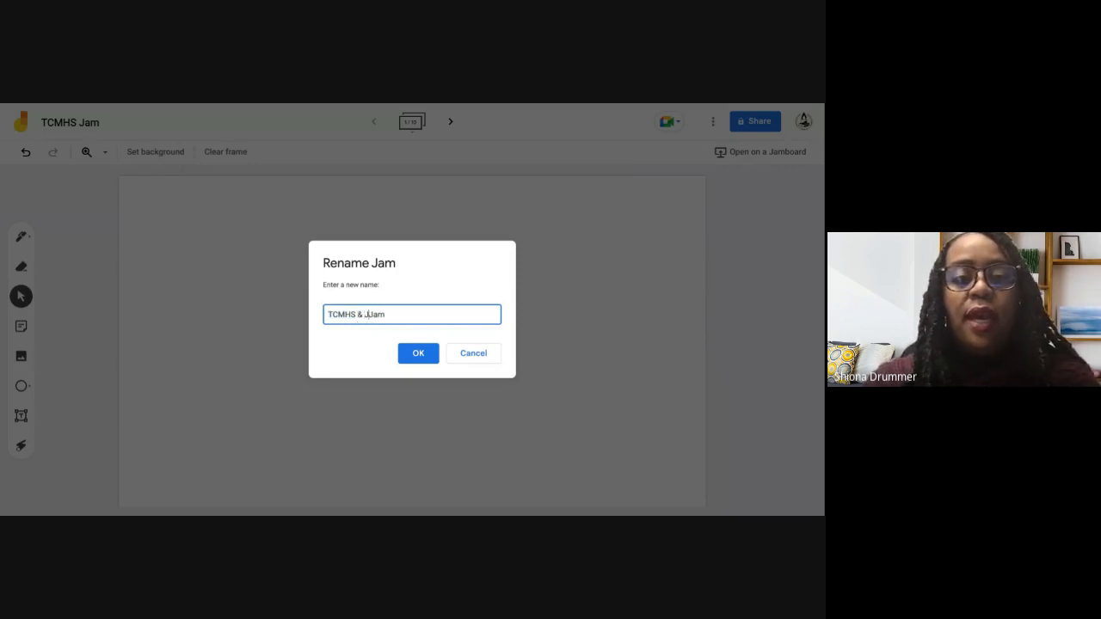
type("JES")
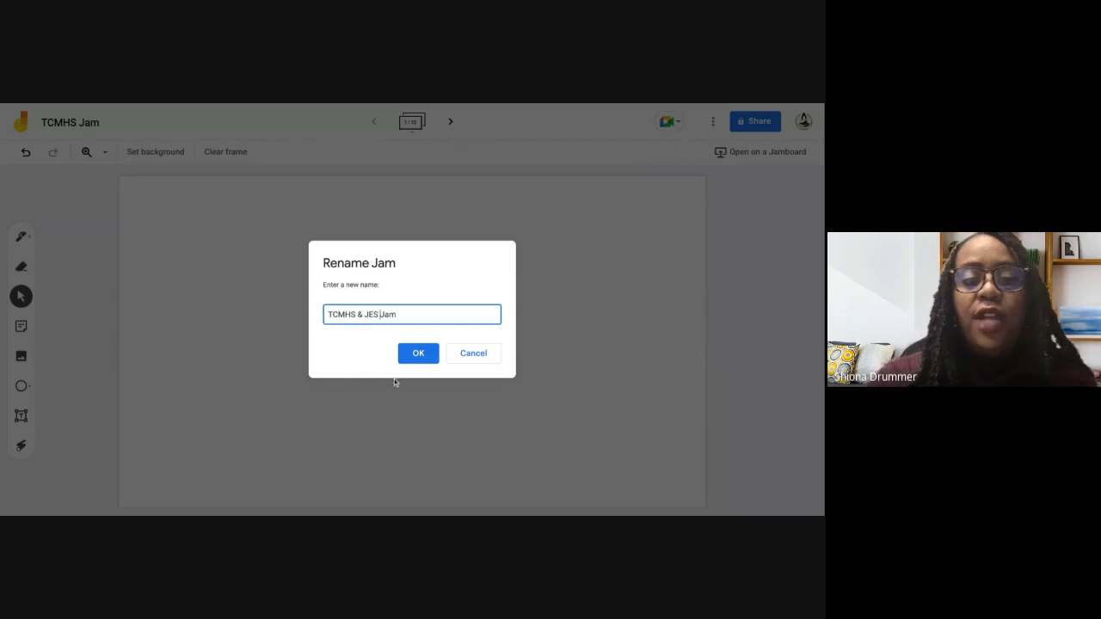
left_click(411, 354)
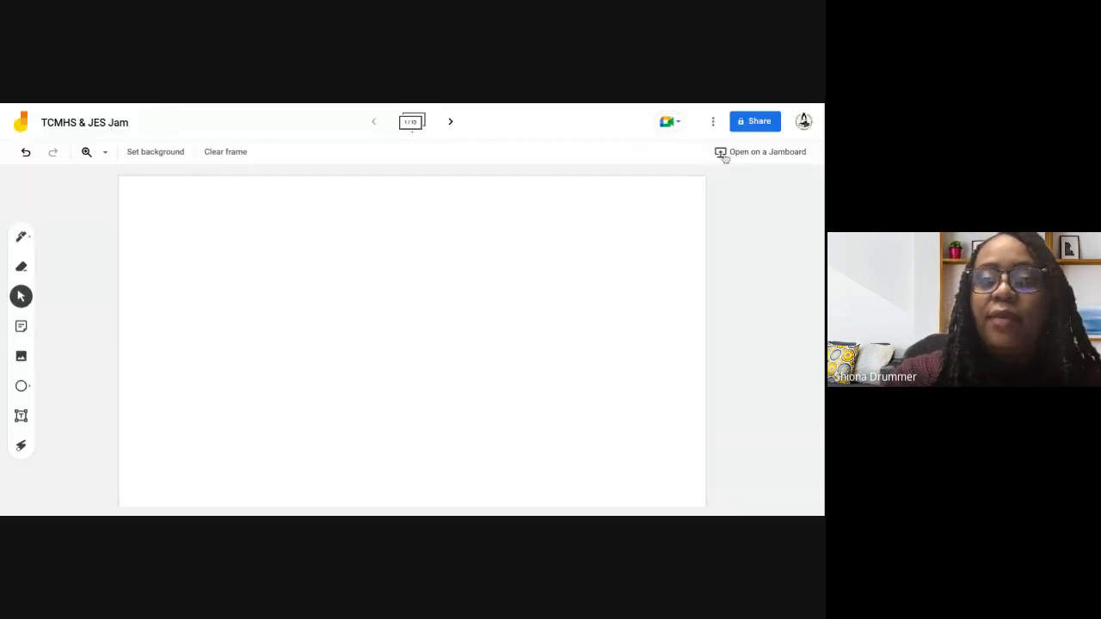
Step: Look over the Jam's additional options and the suggested people in its sharing settings, and dismiss them
left_click(714, 122)
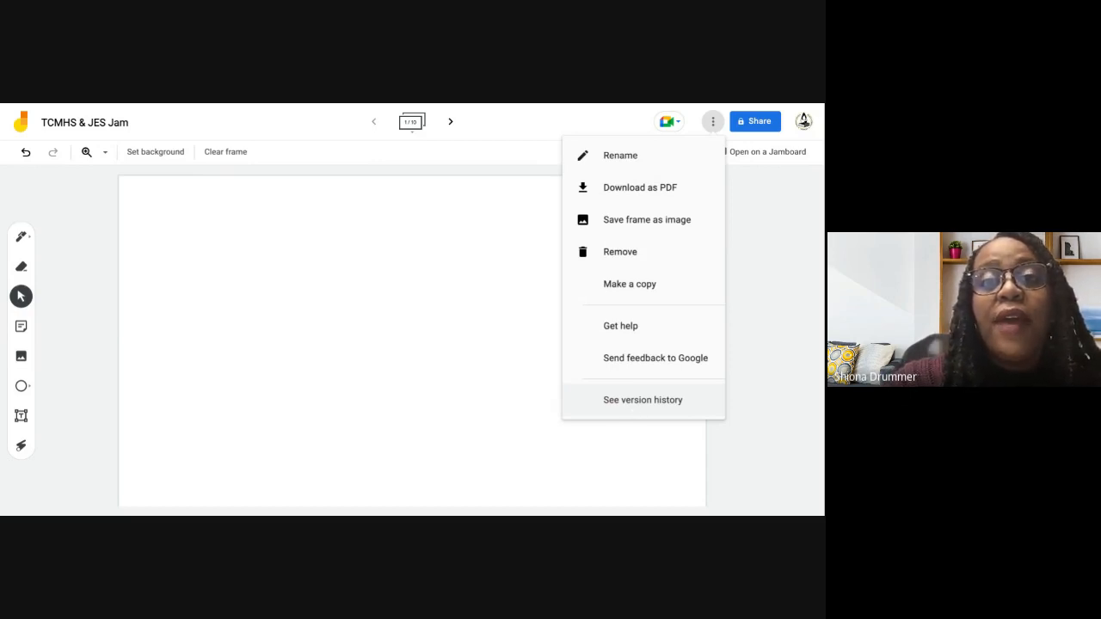
left_click(756, 125)
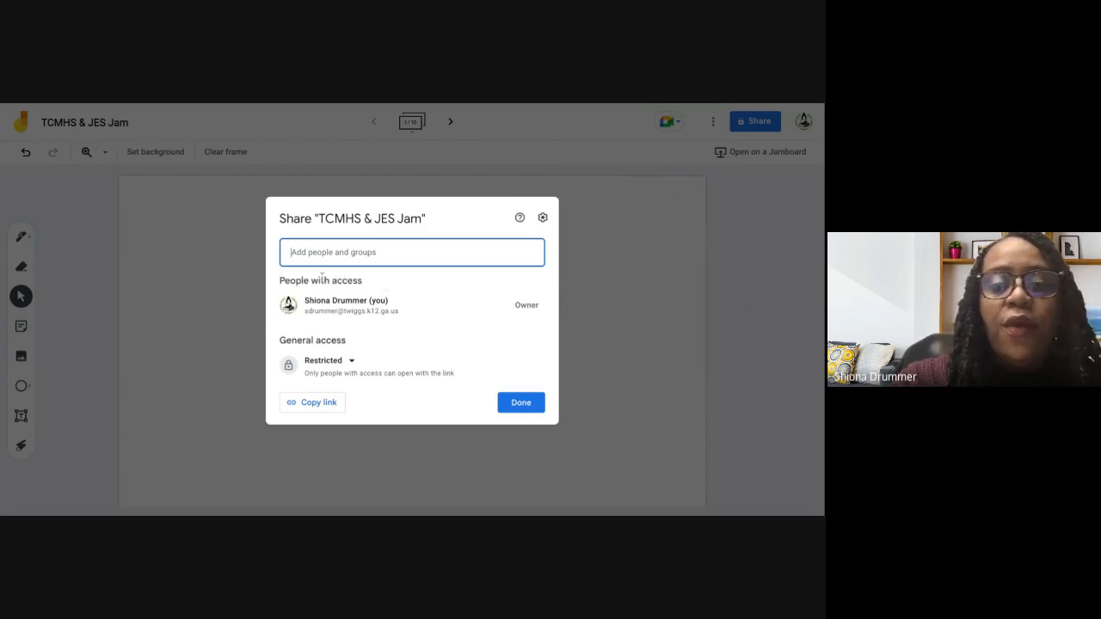
left_click(328, 252)
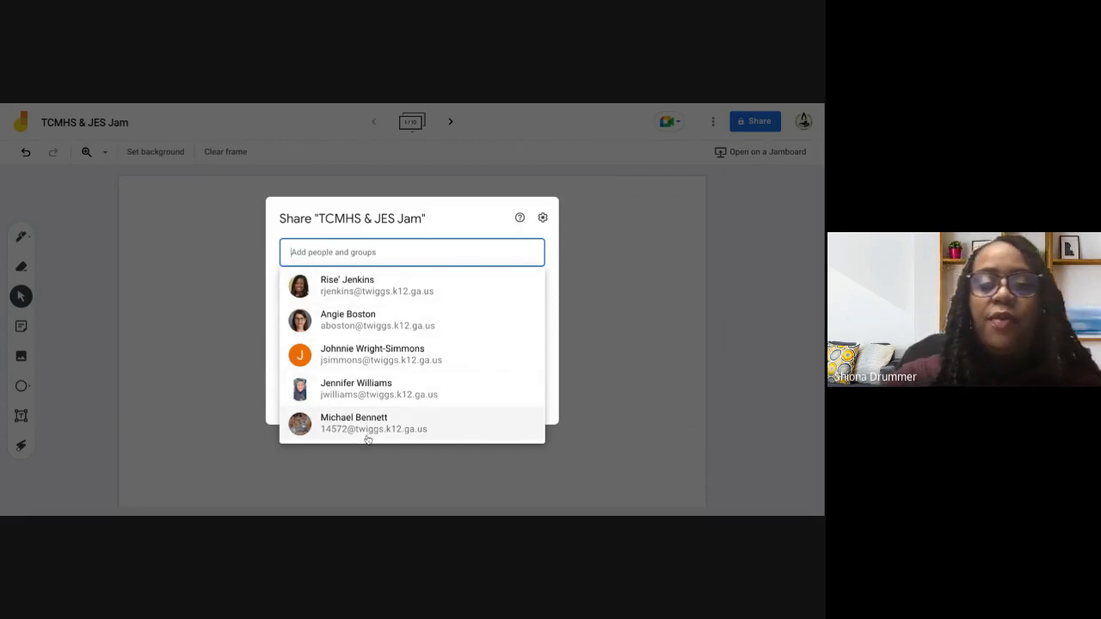
left_click(362, 254)
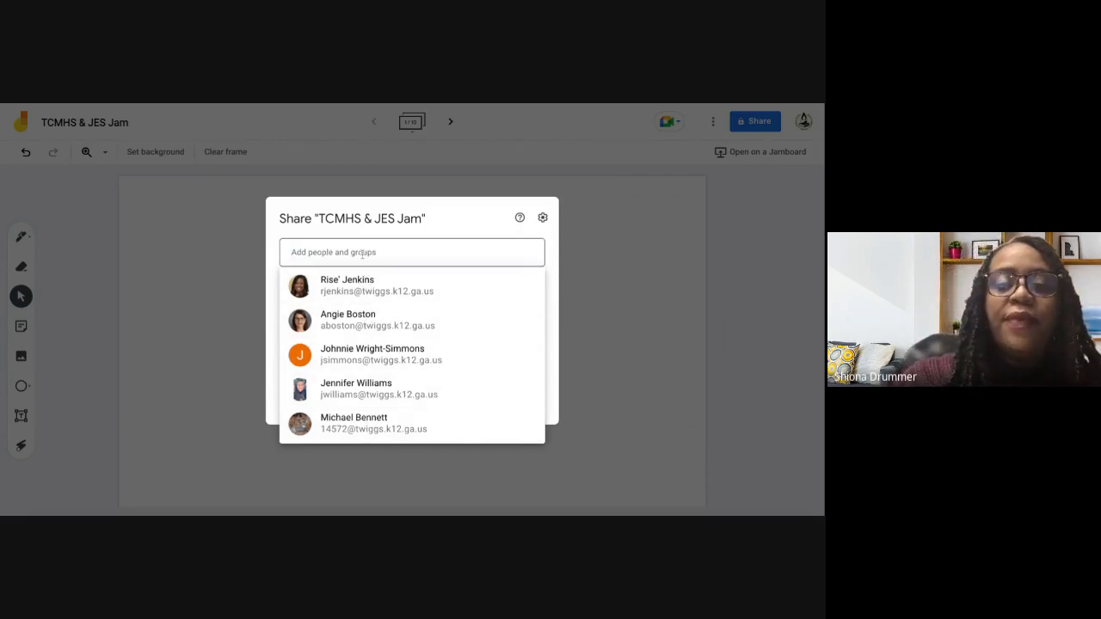
left_click(641, 292)
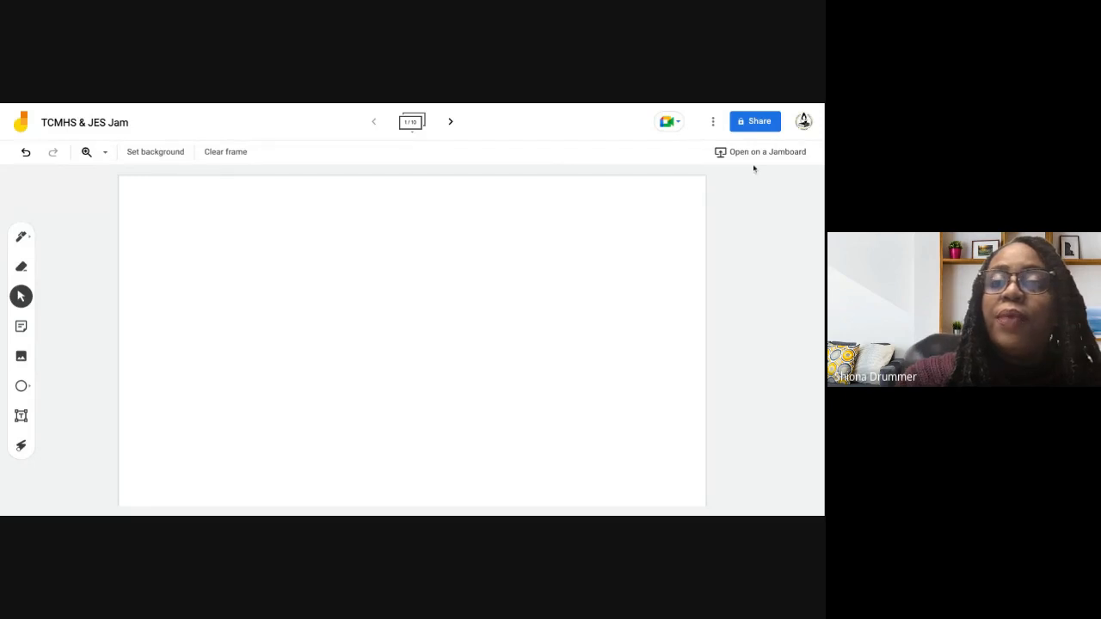
Step: Search for a colleague by last name in the Jam's sharing settings, and close them without adding anyone
left_click(753, 125)
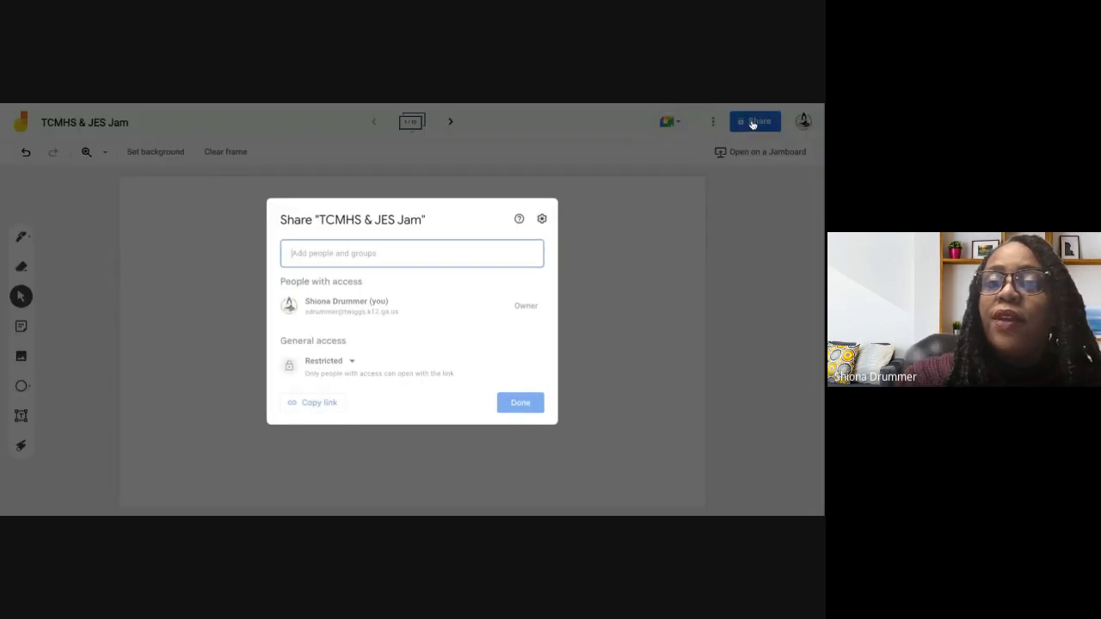
left_click(371, 253)
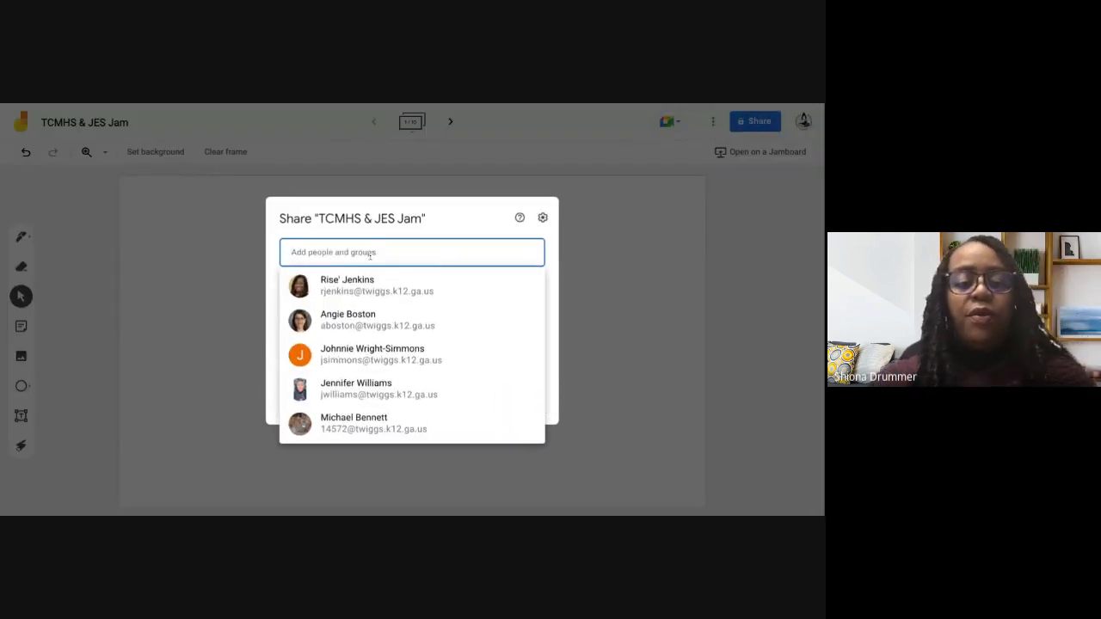
type("DENS")
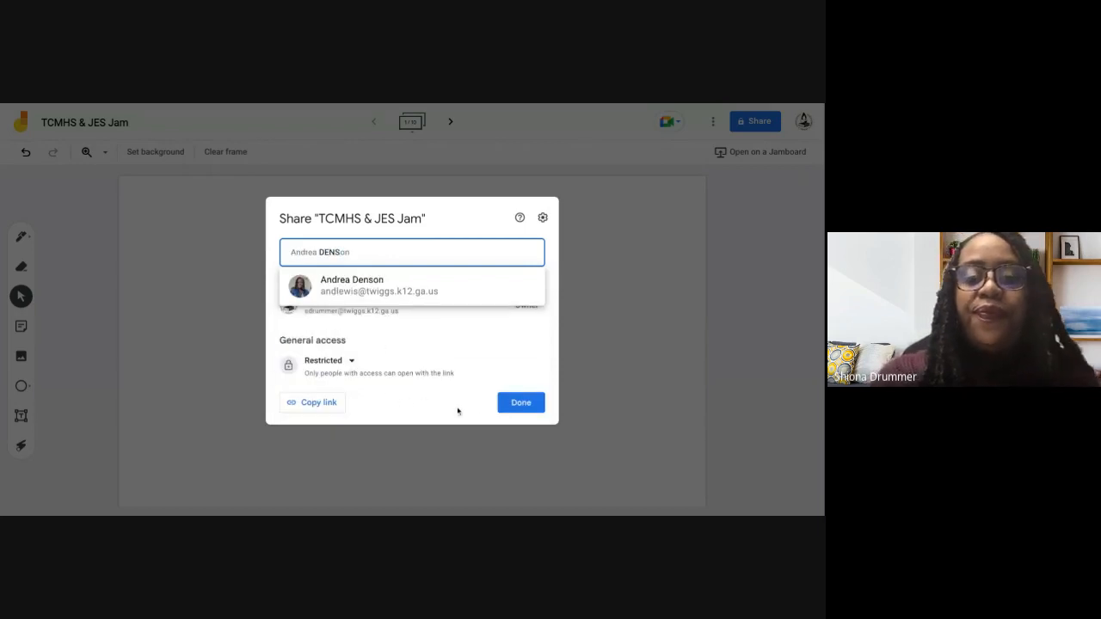
left_click(506, 406)
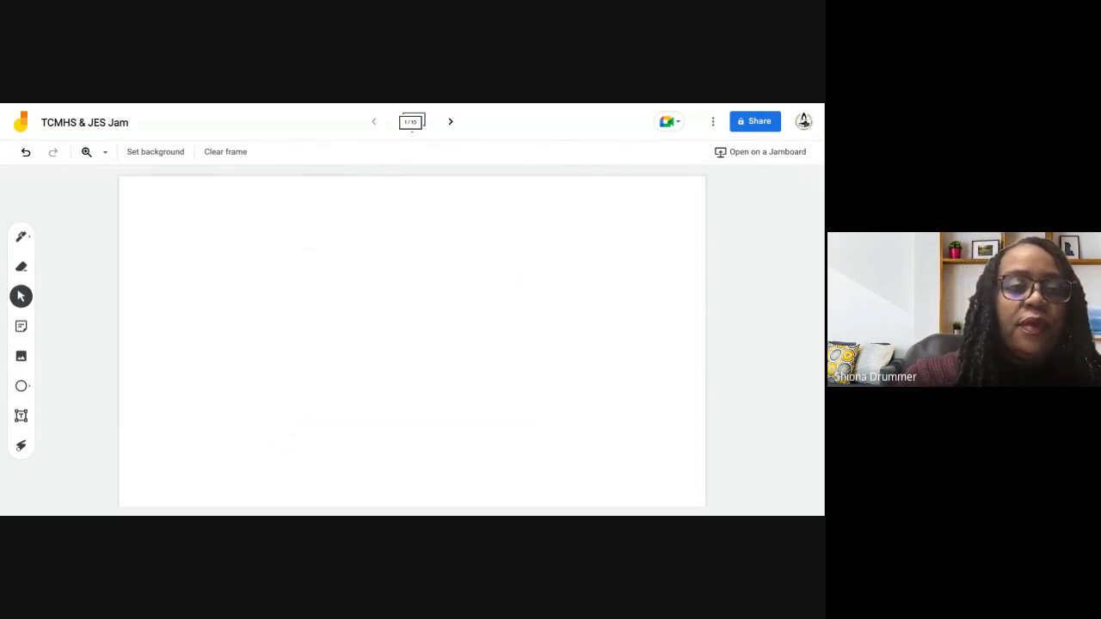
Step: Draw a looping freehand scribble in the upper-left area of the first frame with the blue pen, trying yellow and green beforehand
left_click(22, 238)
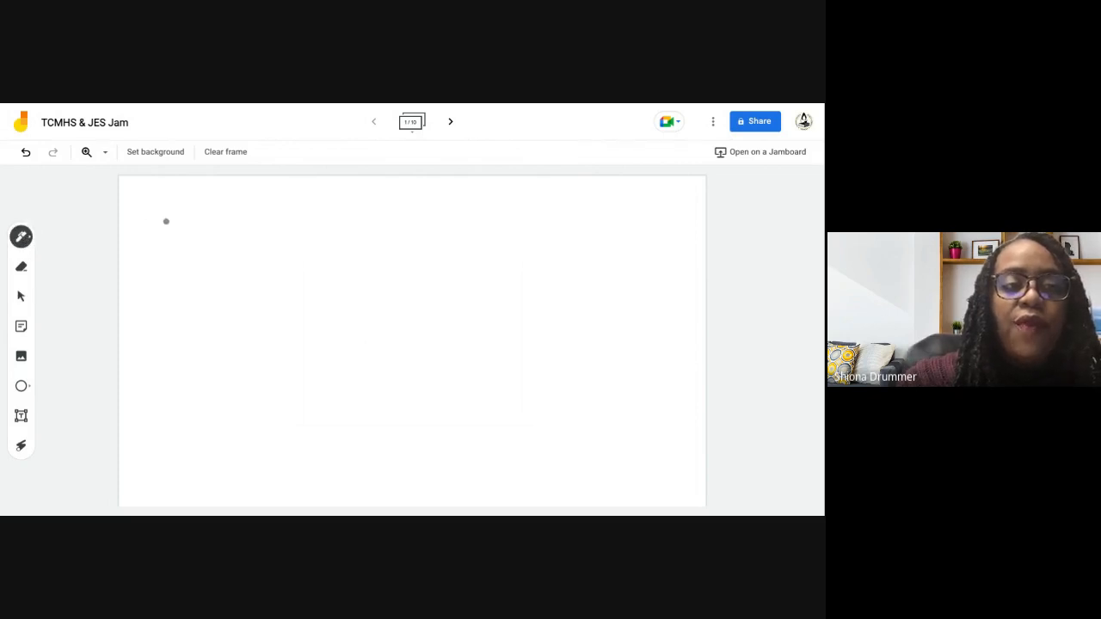
left_click(29, 239)
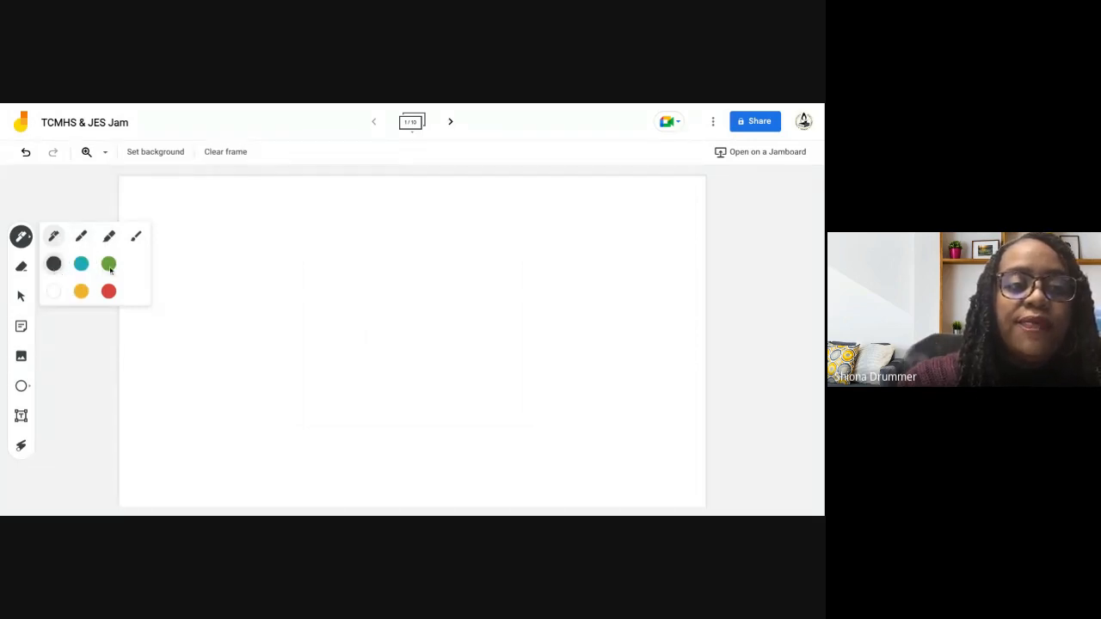
left_click(82, 267)
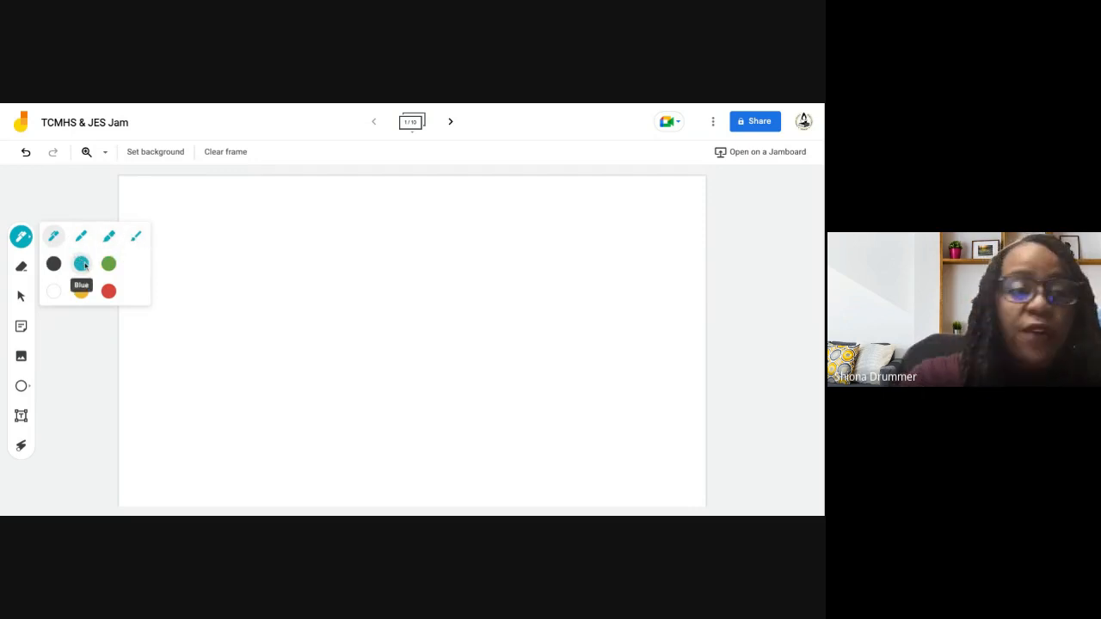
left_click(81, 291)
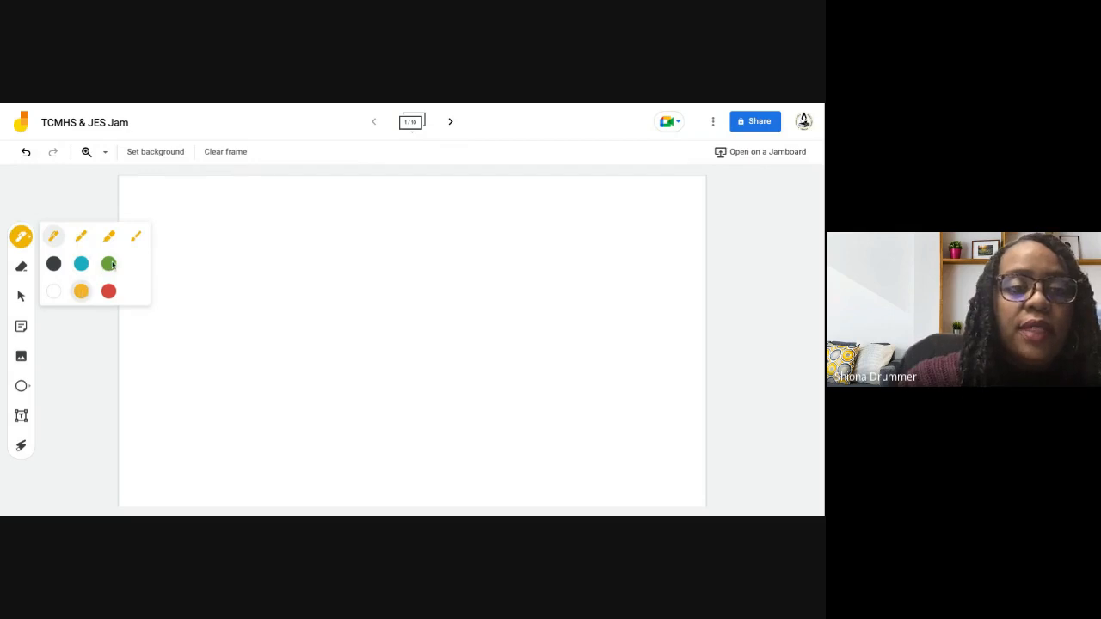
left_click(109, 264)
left_click(80, 265)
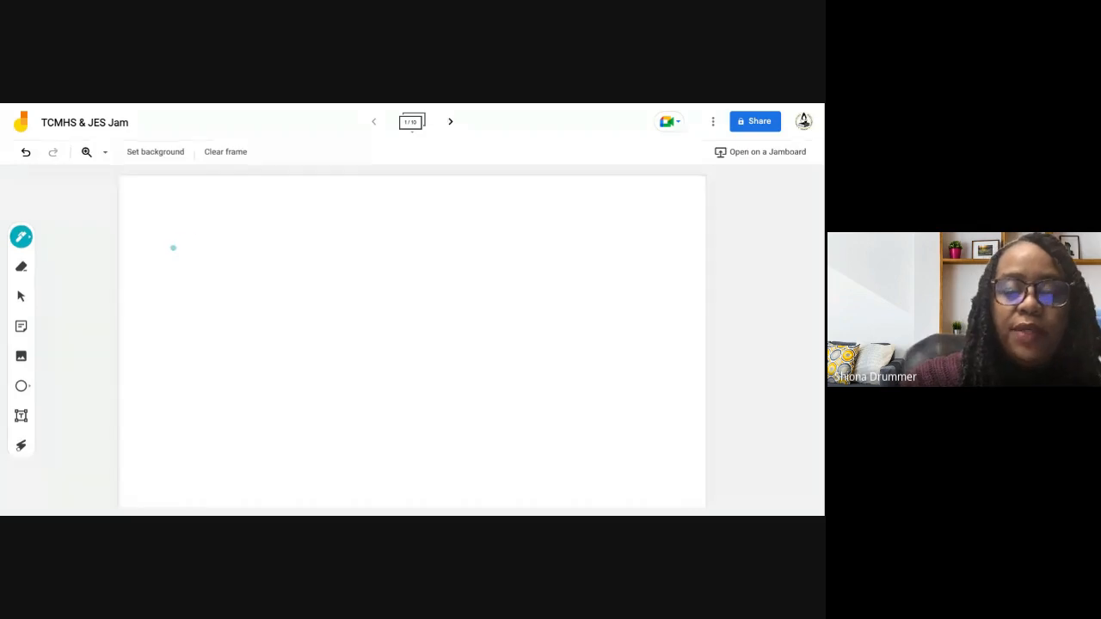
mouse_move(173, 247)
left_mouse_down()
mouse_move(242, 265)
mouse_move(326, 226)
mouse_move(365, 267)
mouse_move(383, 242)
left_mouse_up()
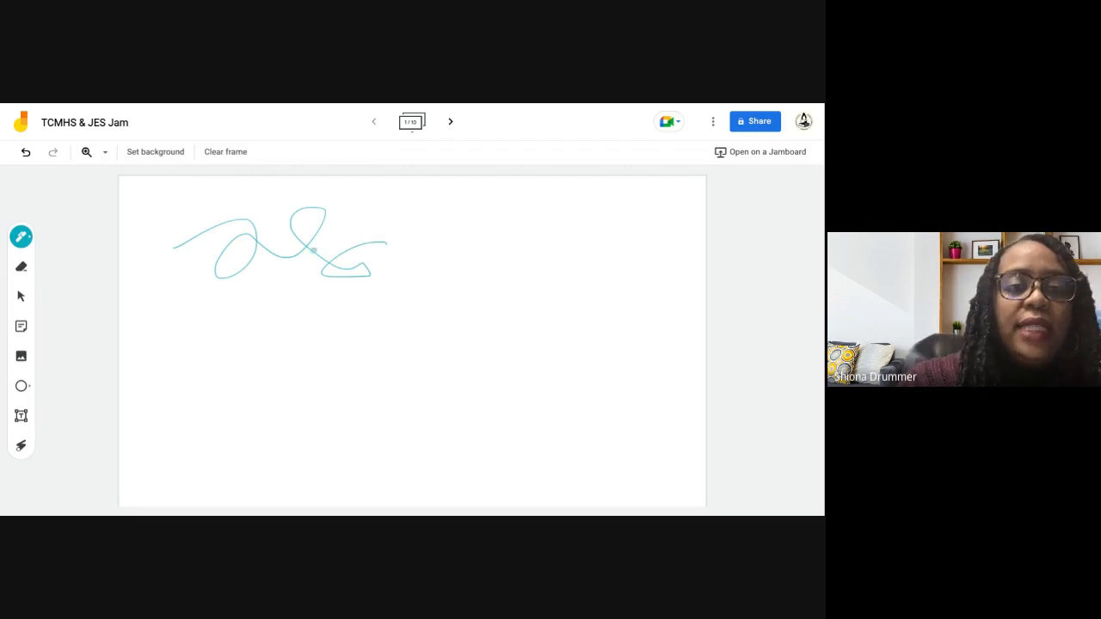
Step: Erase parts of the blue scribble with the Eraser, clear the rest of the frame, and return to the Select tool
left_click(21, 268)
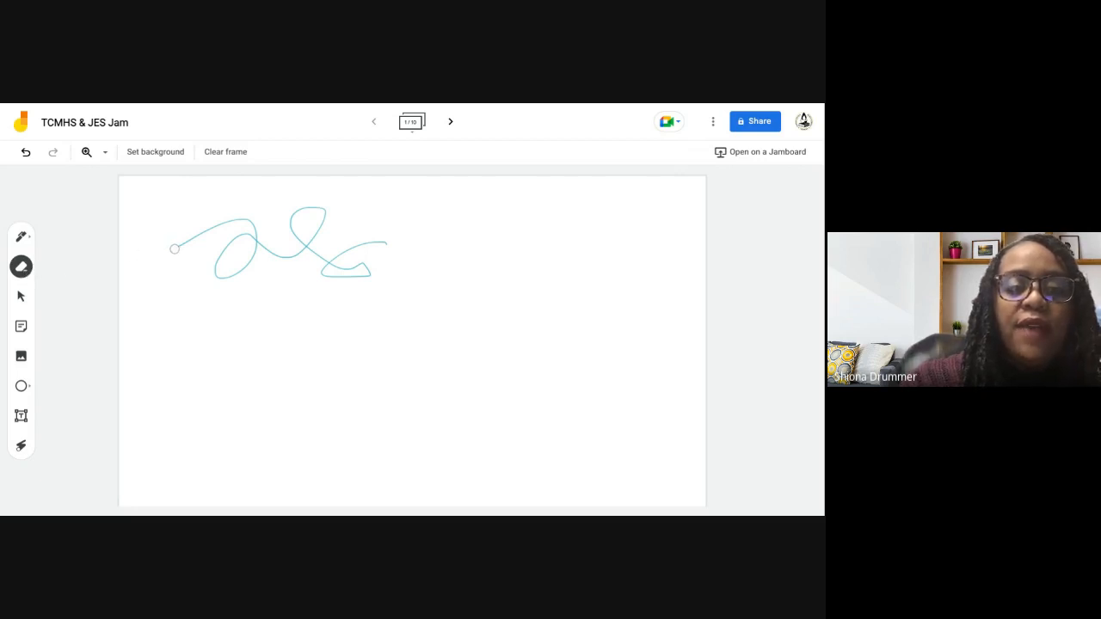
mouse_move(174, 248)
left_mouse_down()
mouse_move(257, 224)
mouse_move(233, 287)
mouse_move(233, 246)
mouse_move(300, 269)
mouse_move(324, 204)
mouse_move(285, 210)
mouse_move(288, 239)
mouse_move(364, 273)
mouse_move(317, 264)
mouse_move(329, 280)
mouse_move(349, 254)
mouse_move(383, 244)
mouse_move(327, 240)
mouse_move(306, 208)
mouse_move(291, 215)
mouse_move(303, 249)
mouse_move(288, 255)
mouse_move(215, 220)
mouse_move(199, 234)
mouse_move(220, 230)
left_mouse_up()
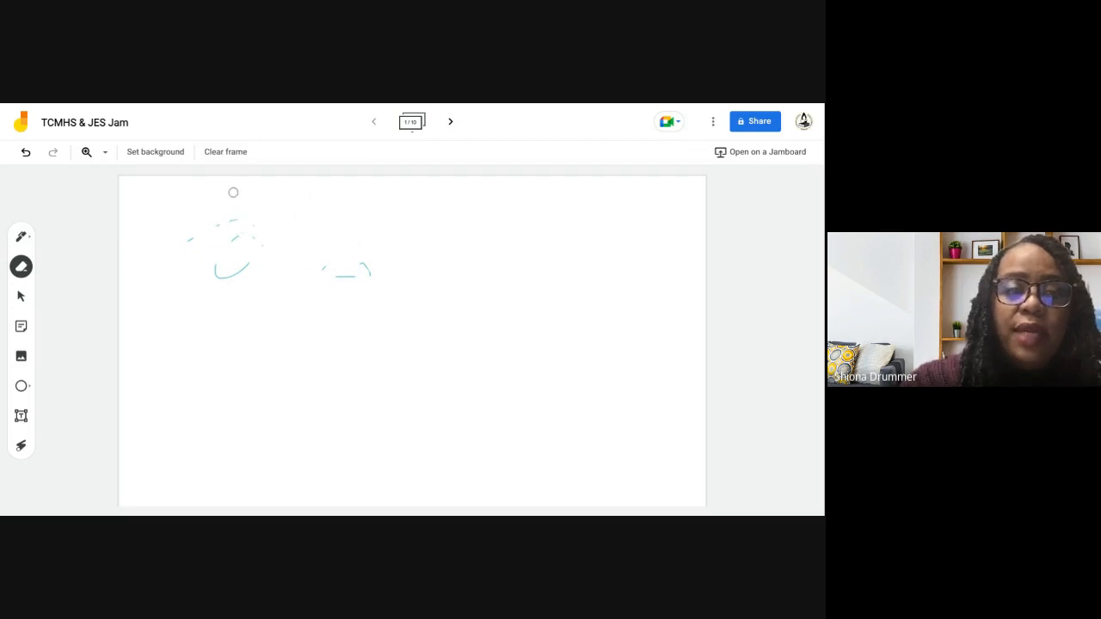
left_click(222, 152)
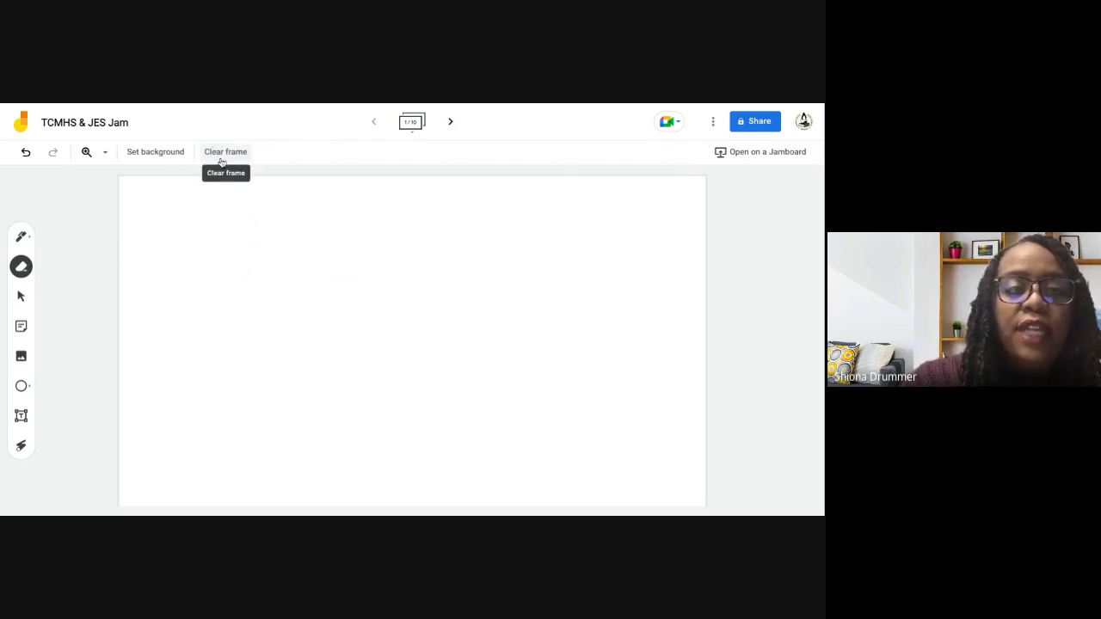
left_click(21, 297)
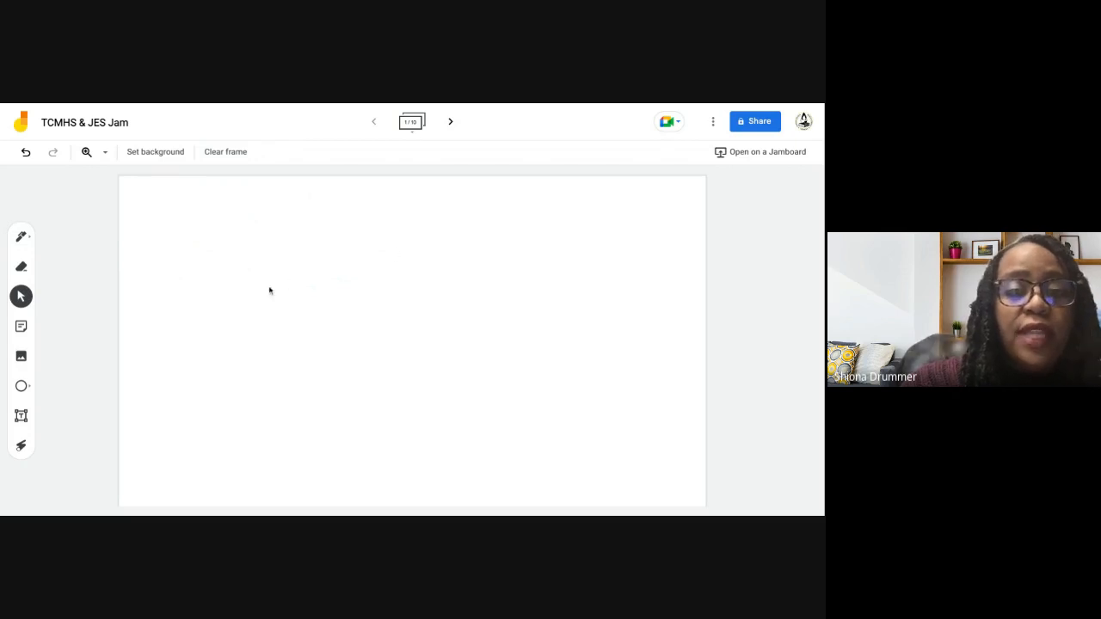
Step: Add a green sticky note reading "Happy Friday!" to the first frame, trying the transparent and pink colours beforehand
left_click(21, 327)
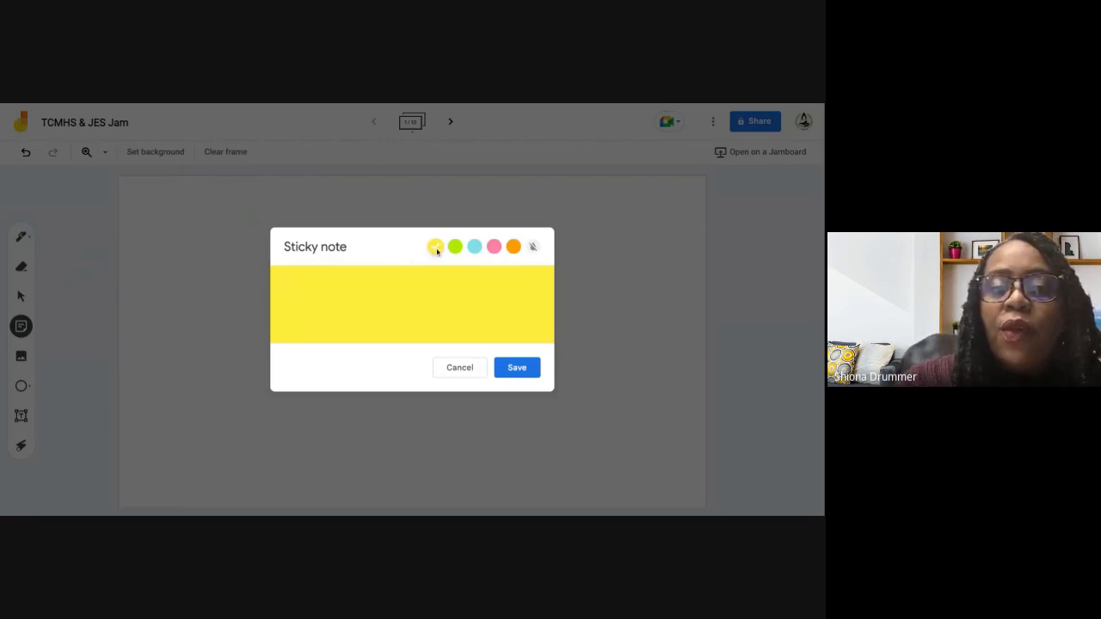
left_click(533, 248)
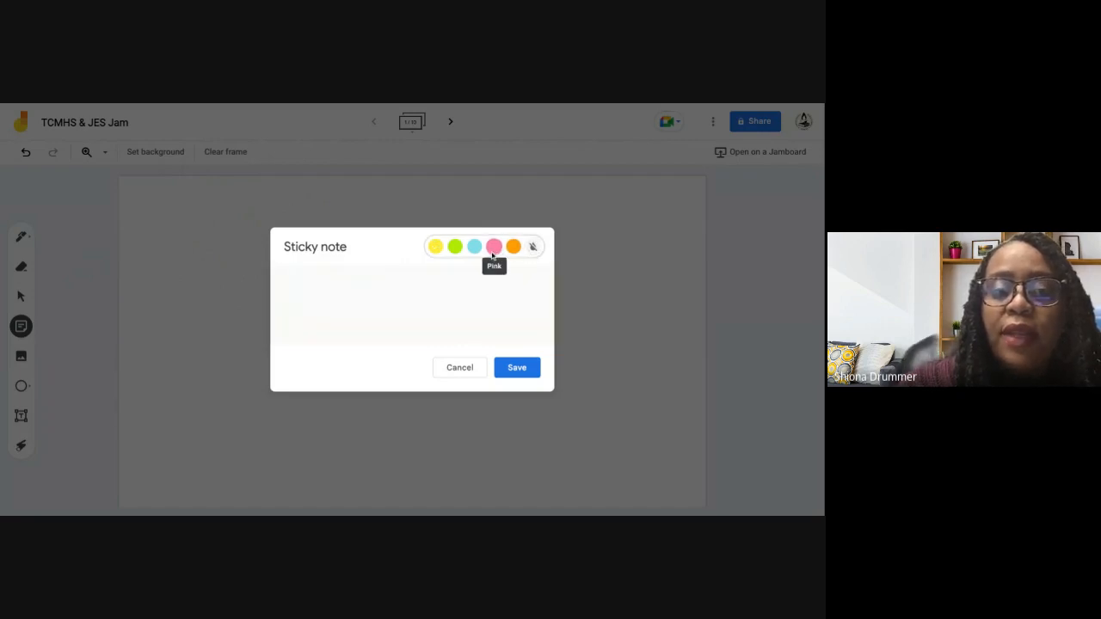
left_click(493, 248)
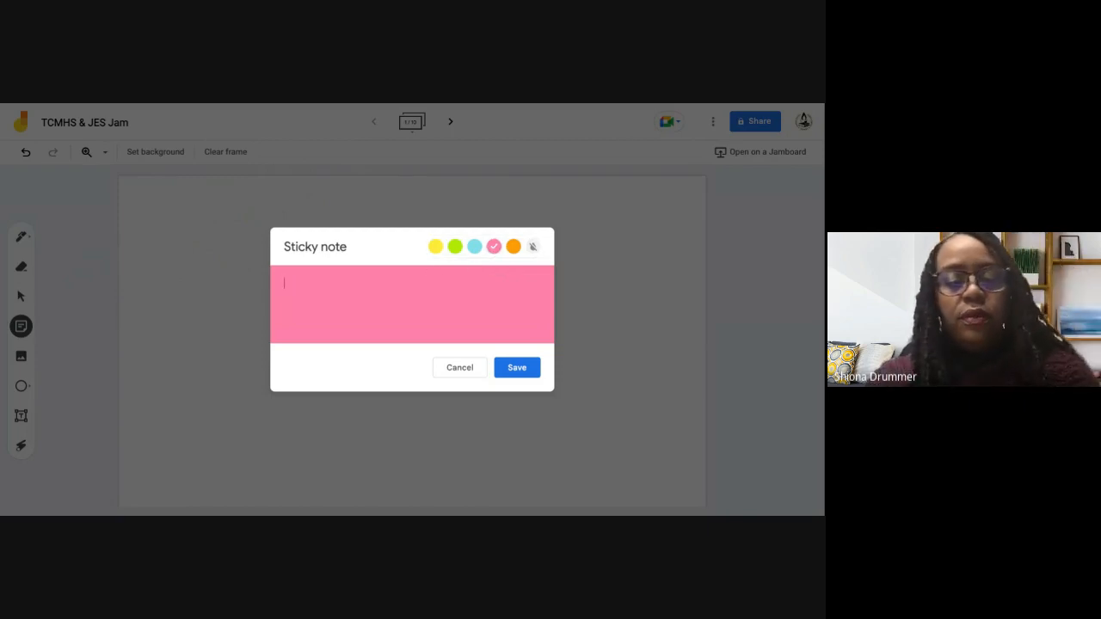
type("h")
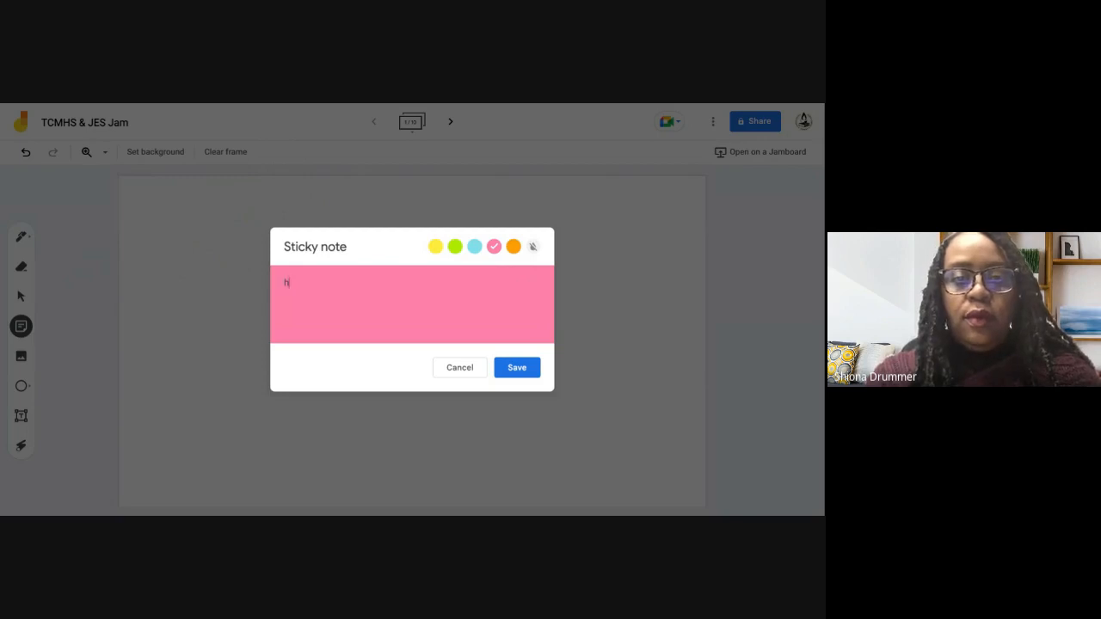
key("BackSpace")
type("Happy")
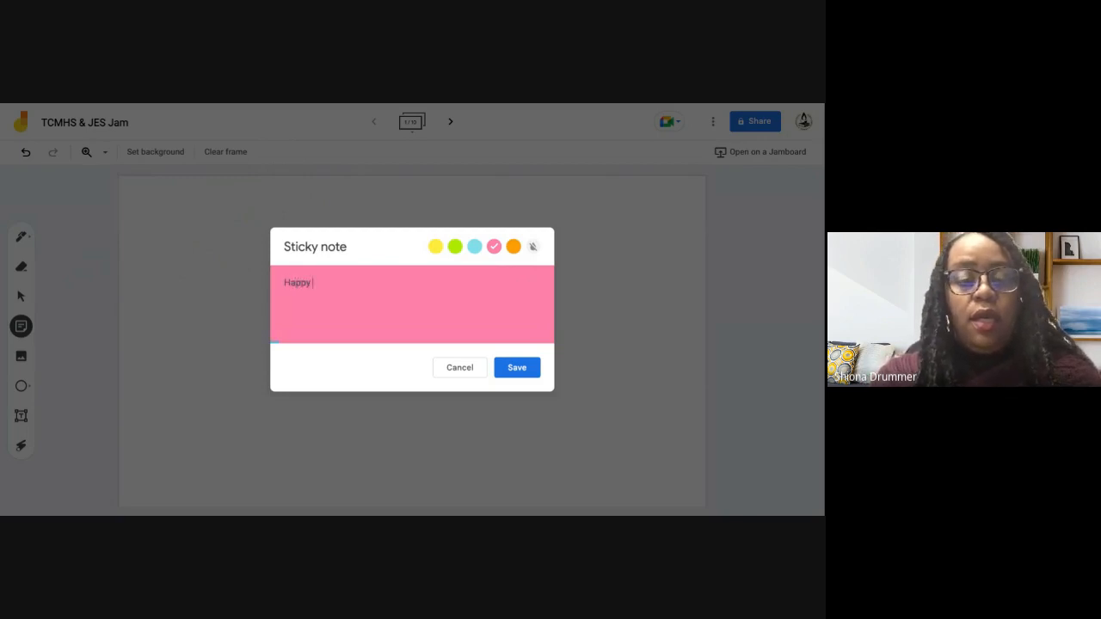
type(" Friday!")
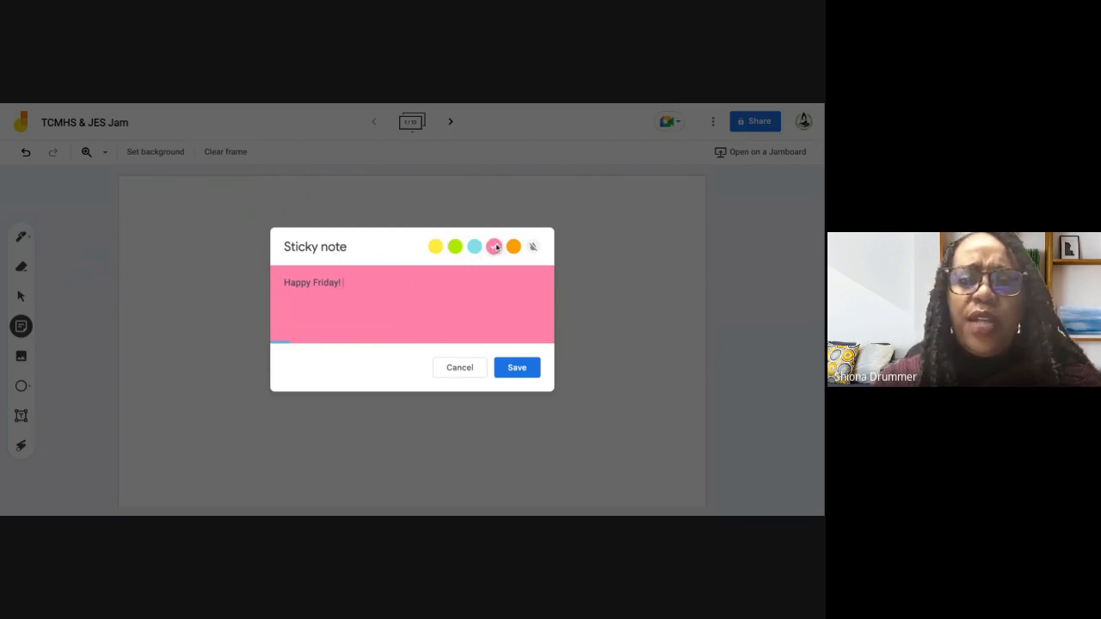
left_click(455, 247)
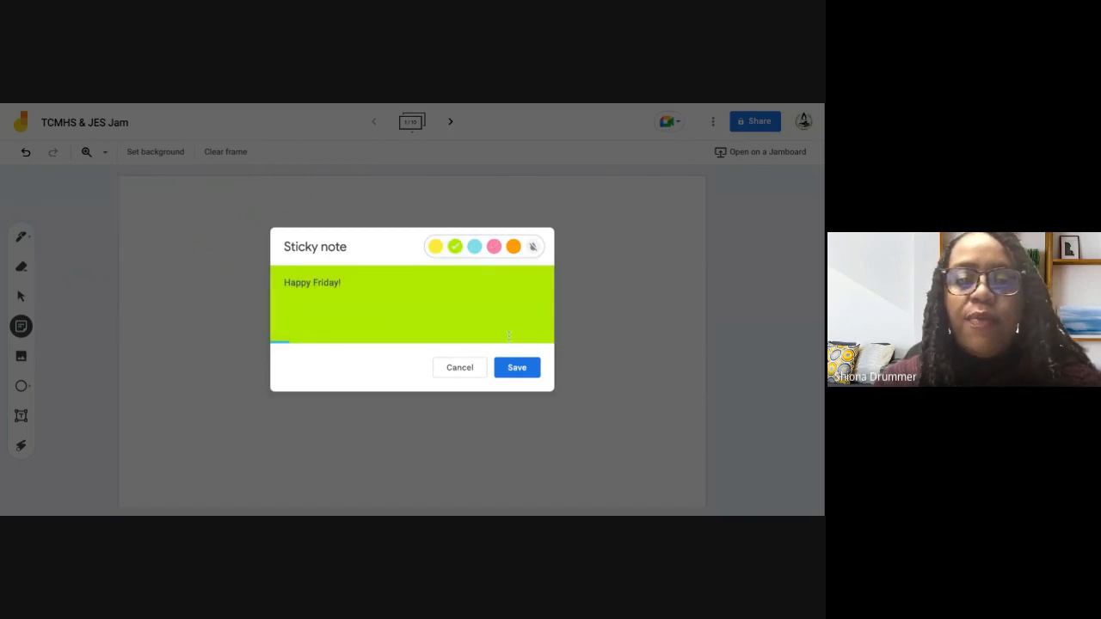
left_click(523, 367)
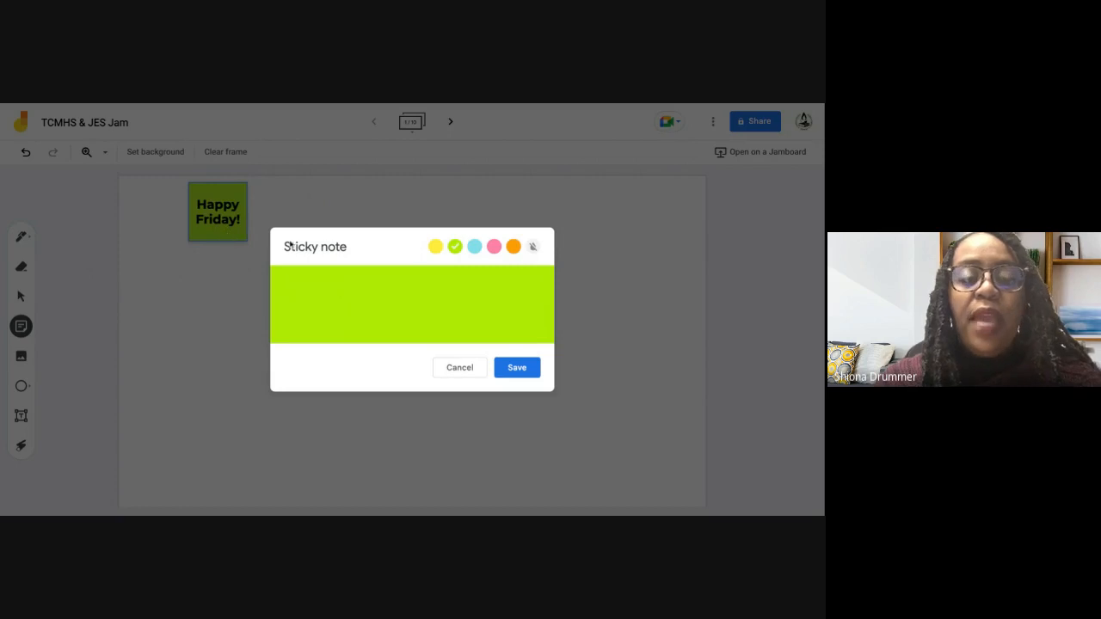
Step: Add a pink sticky note reading "Dr. MLK Day is on January 16th." to the first frame
left_click(493, 247)
left_click(449, 310)
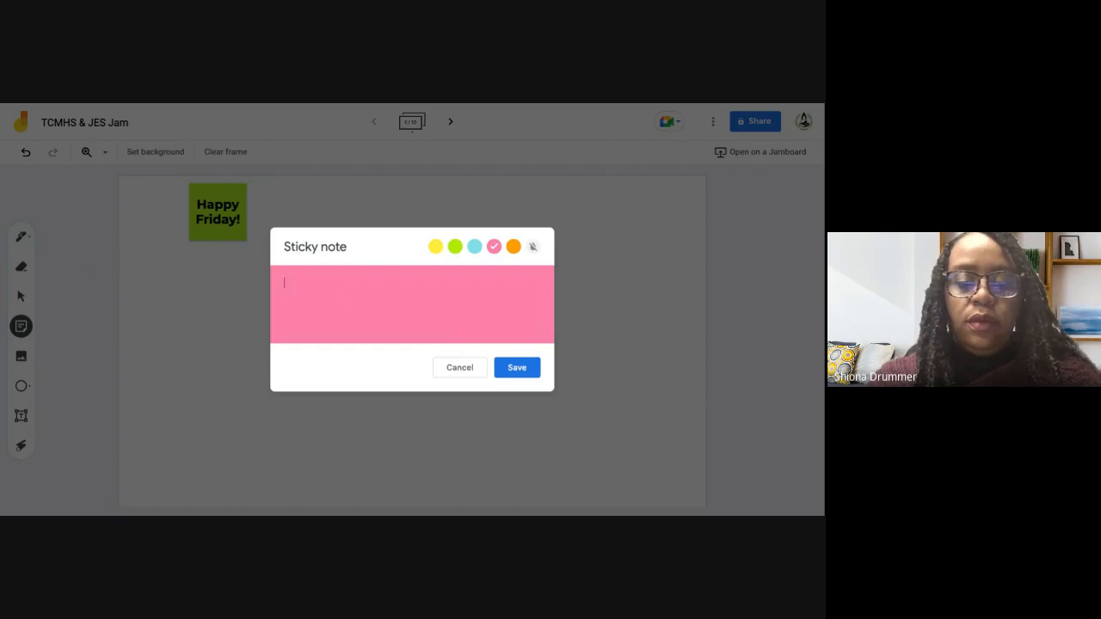
type("Dr. ")
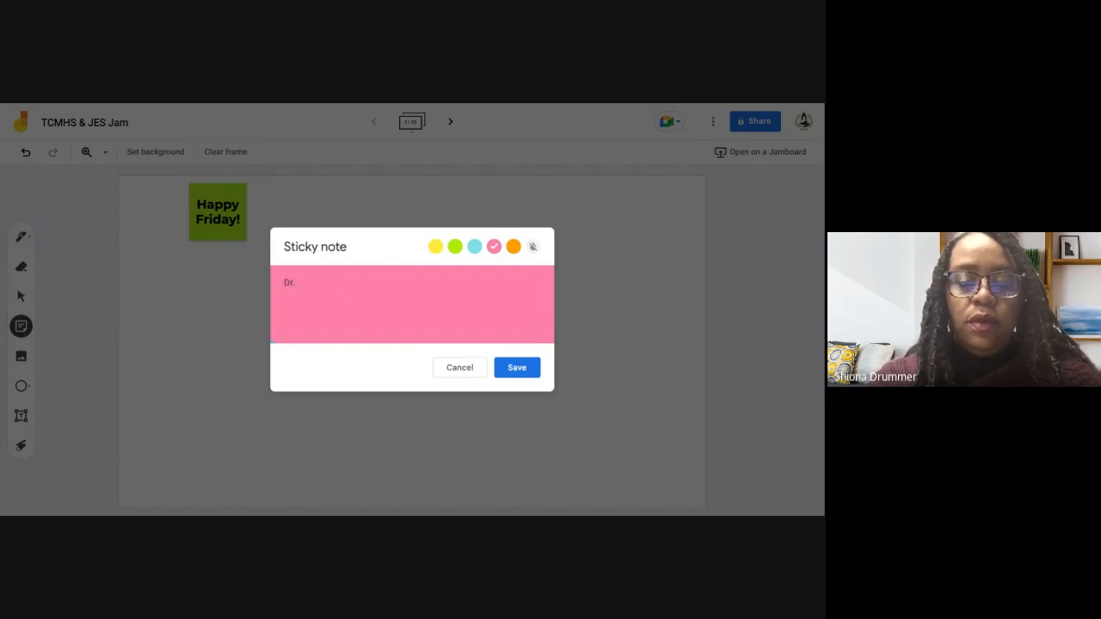
type("MLK D")
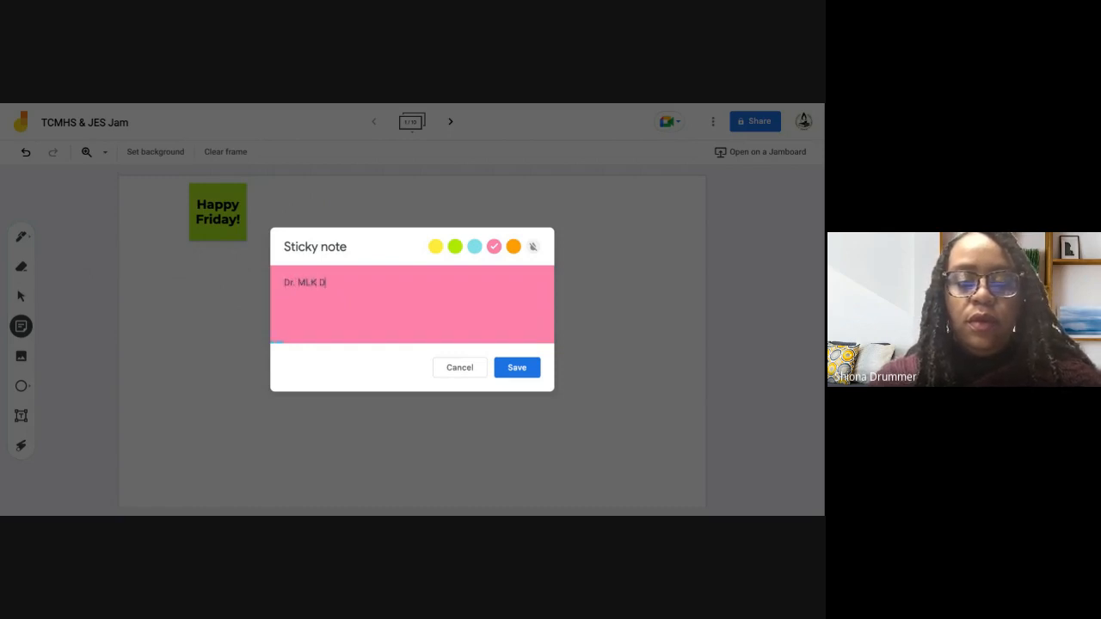
type("ay is ")
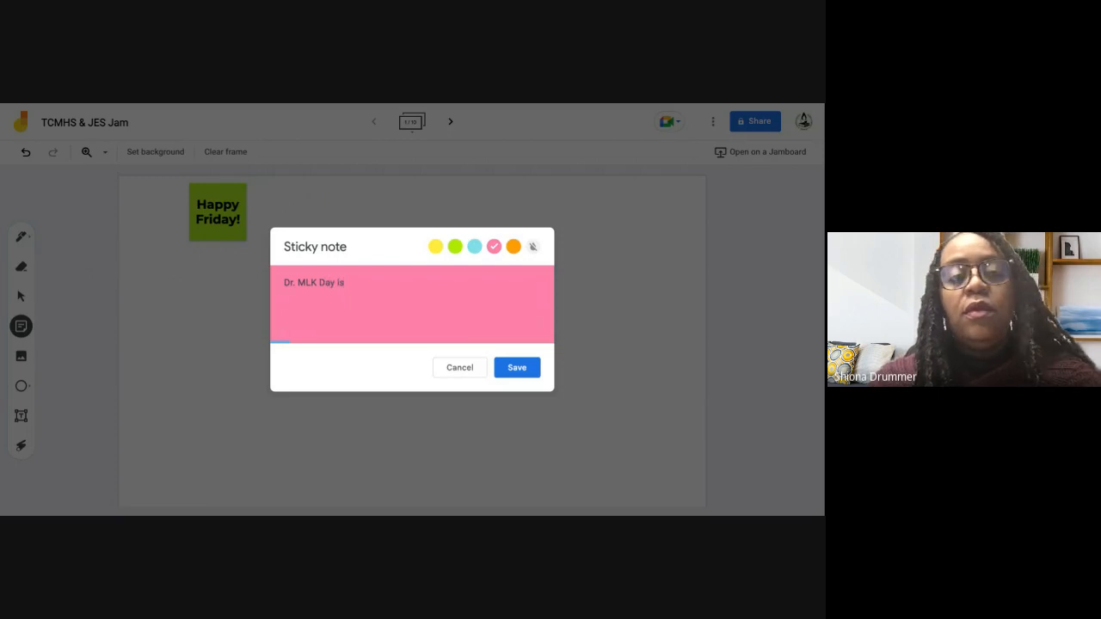
type("on Ja")
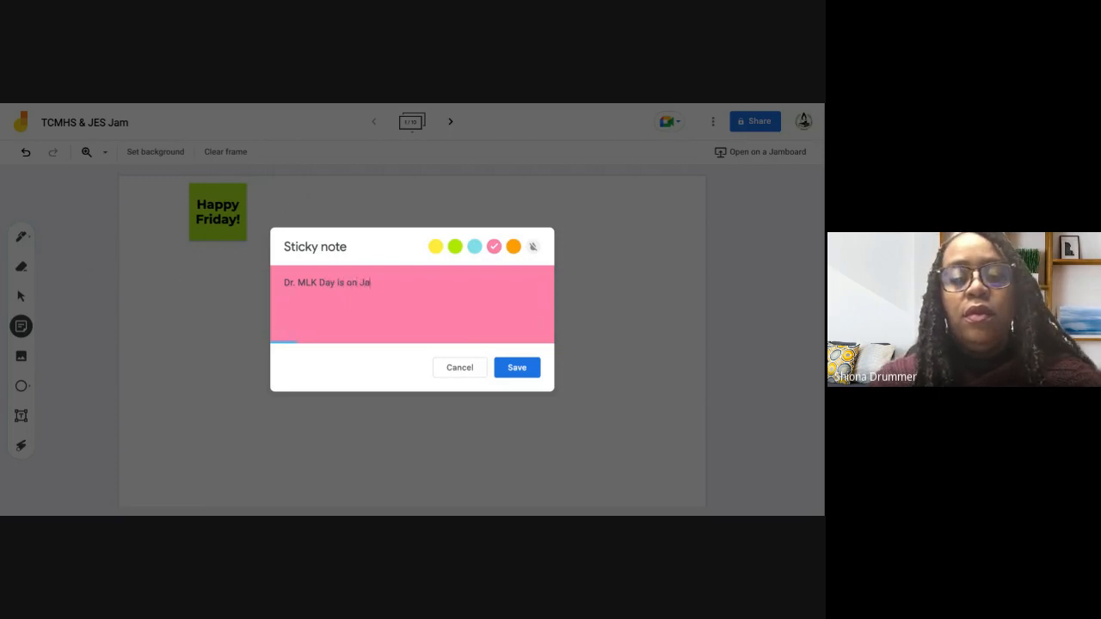
type("nuary 16")
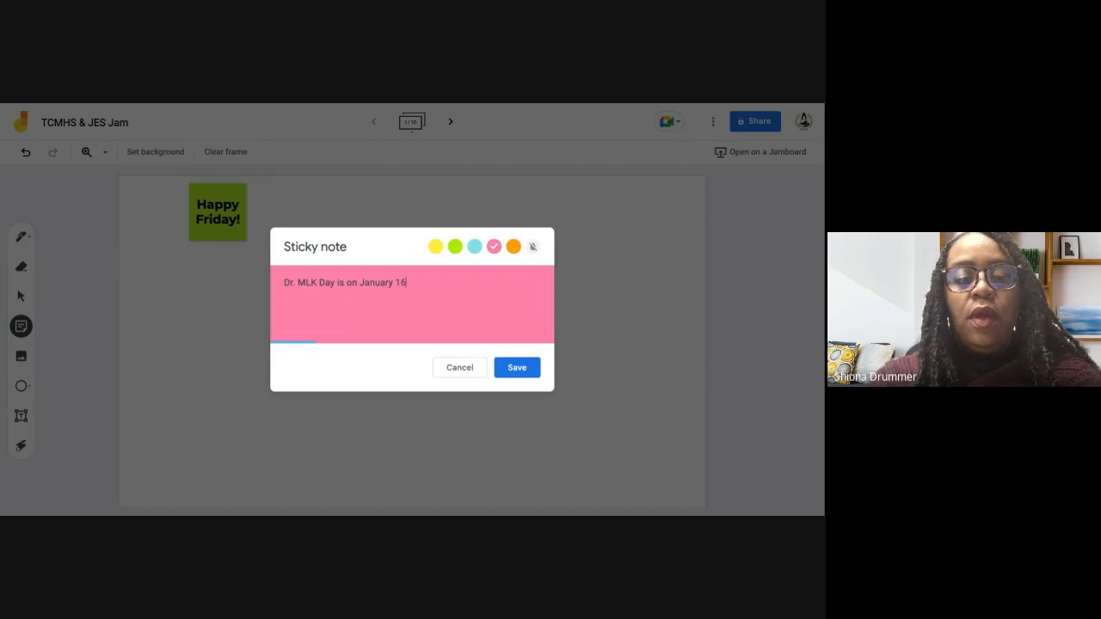
type("th.")
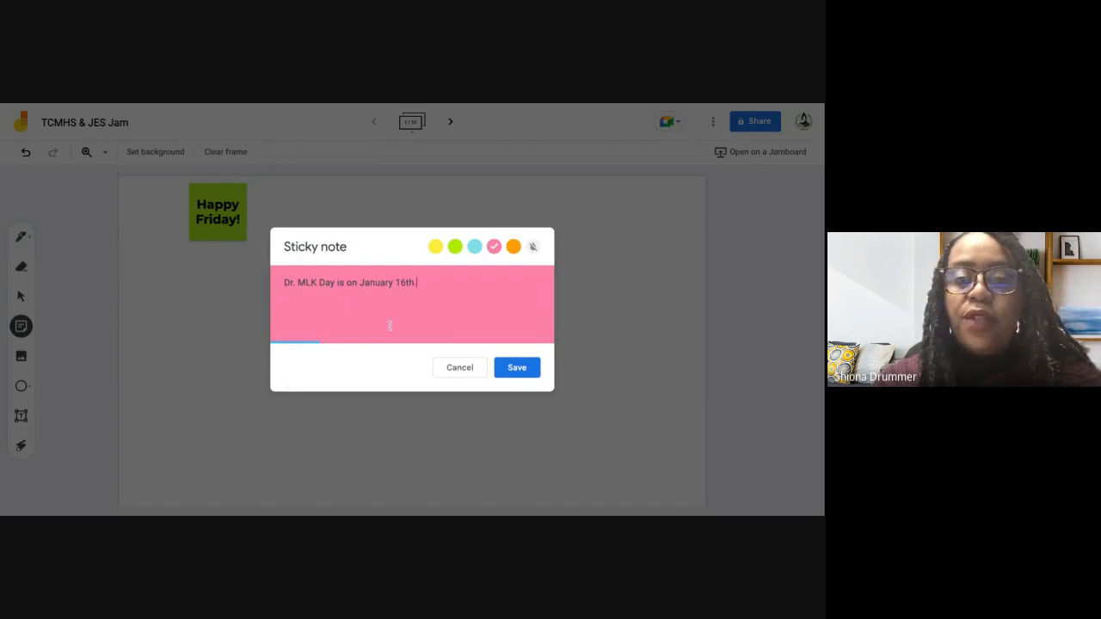
left_click(518, 369)
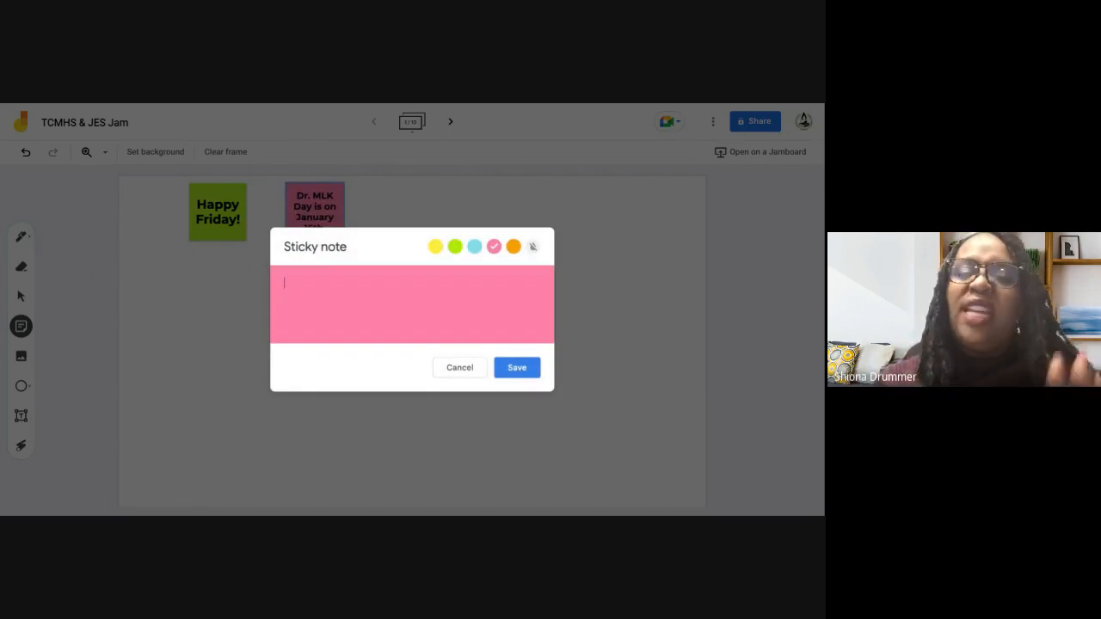
Step: Discard the blank sticky note and move the pink note to the frame's upper-left corner, beside the green note
left_click(459, 367)
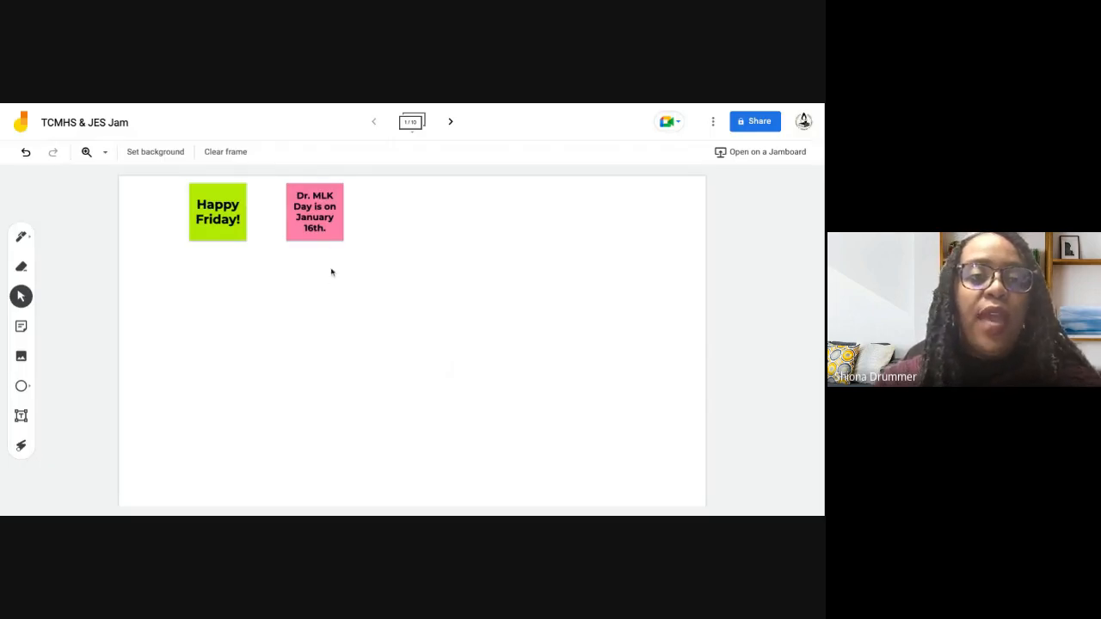
left_click_drag(331, 225, 173, 225)
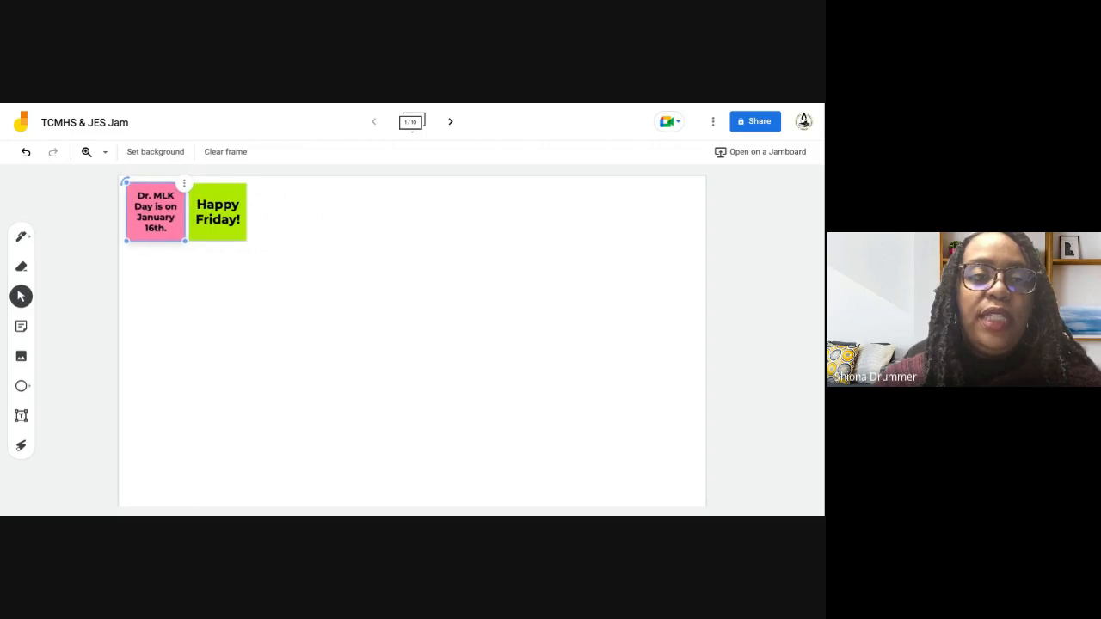
left_click(233, 269)
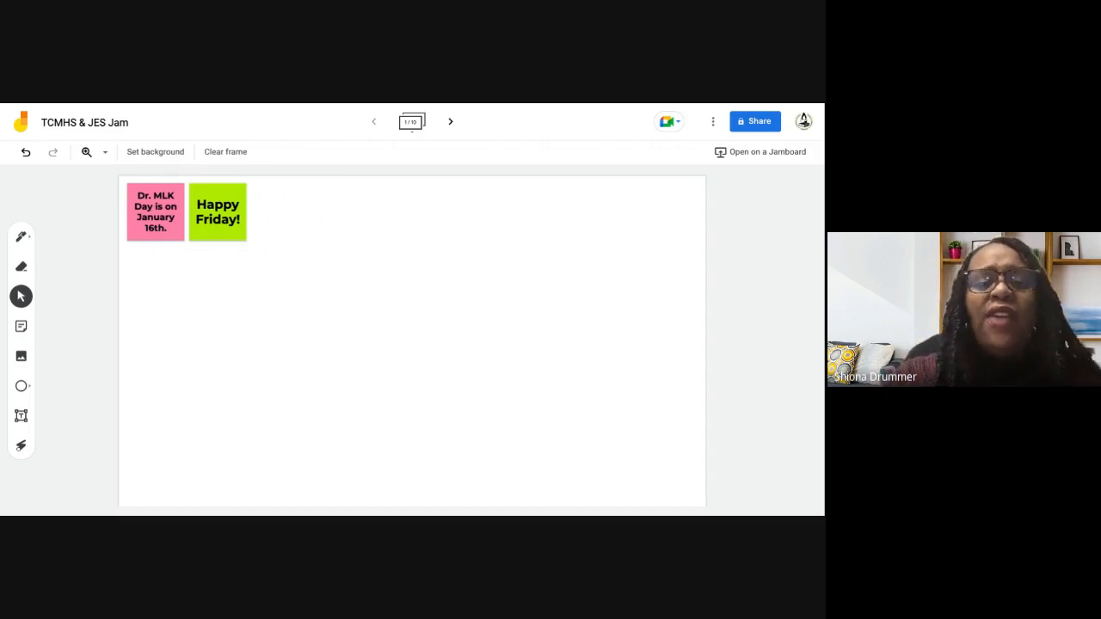
Step: Shrink the green "Happy Friday!" note to about half its size and make the pink note somewhat smaller
left_click(235, 233)
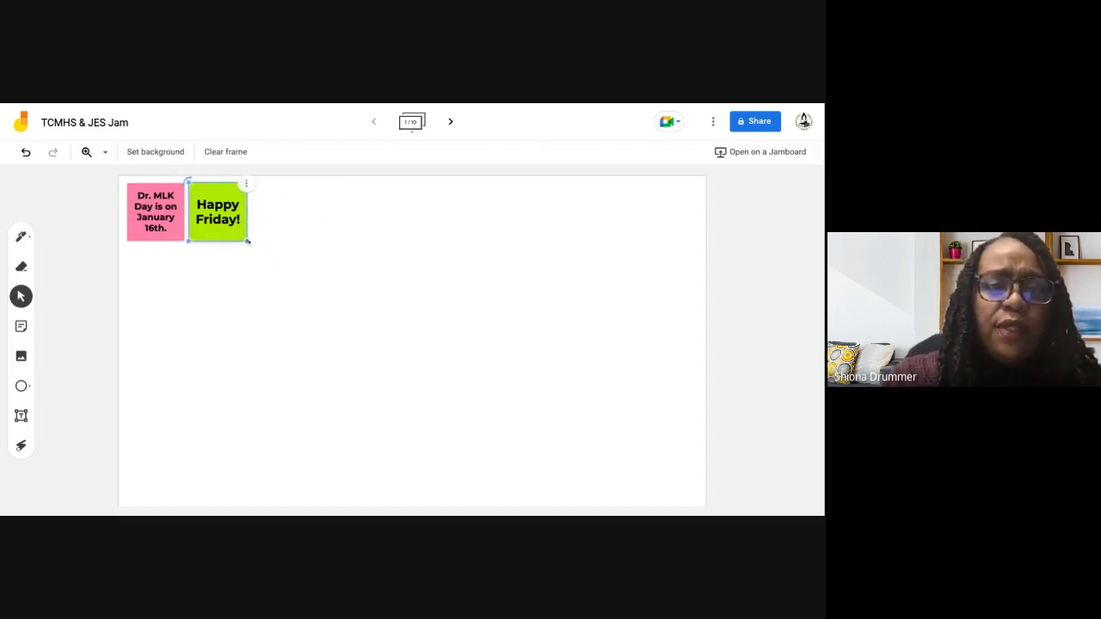
left_click_drag(249, 241, 207, 210)
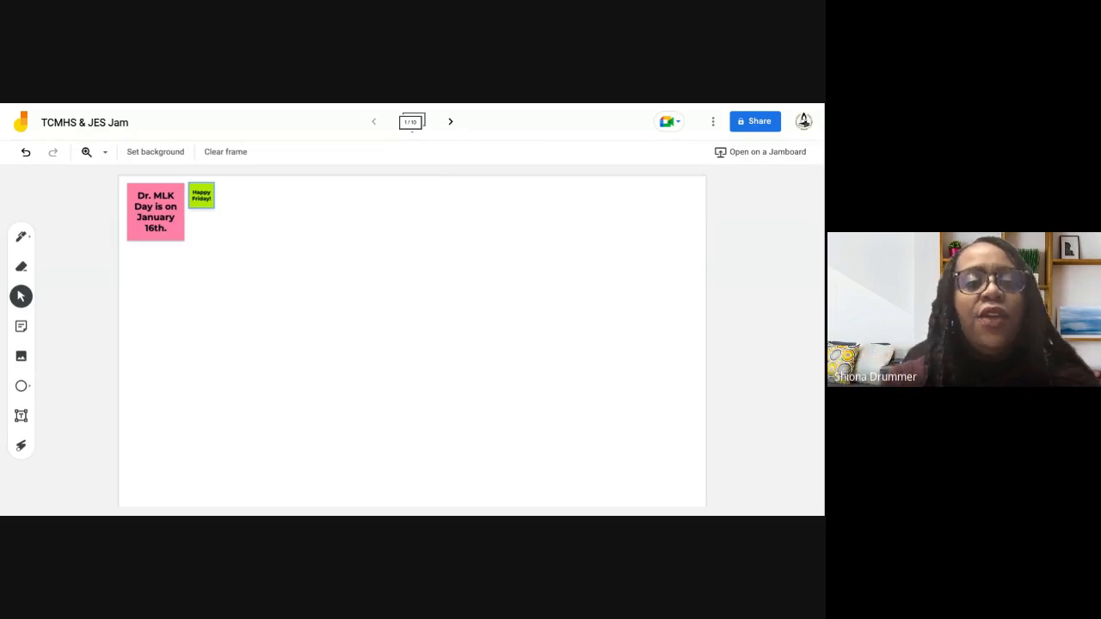
left_click(187, 207)
left_click(166, 227)
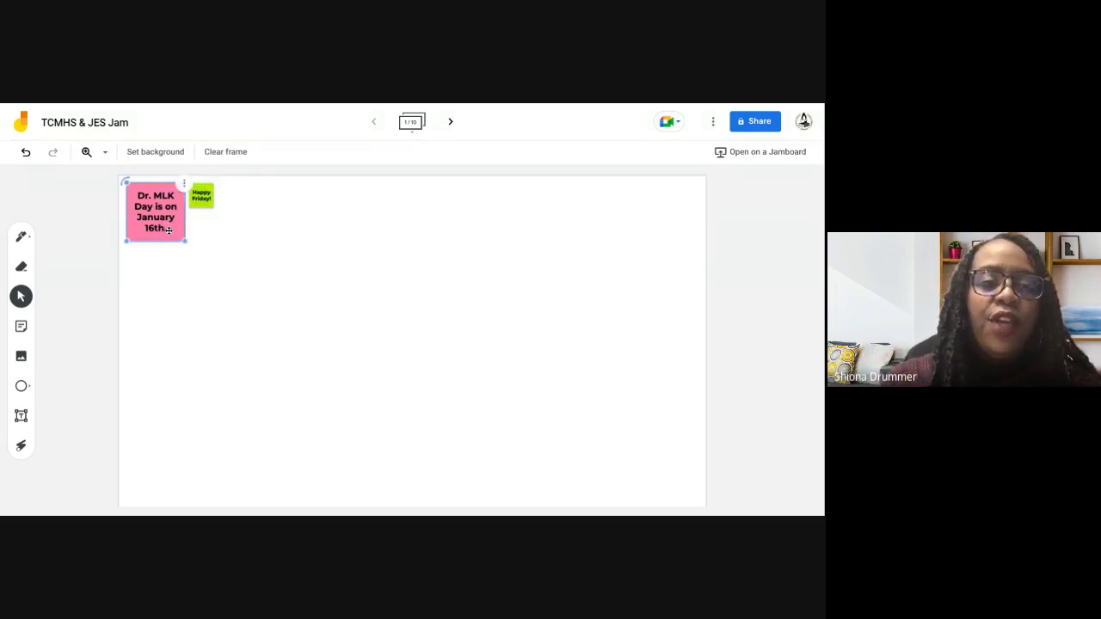
mouse_move(184, 243)
left_mouse_down()
mouse_move(390, 446)
mouse_move(166, 222)
left_mouse_up()
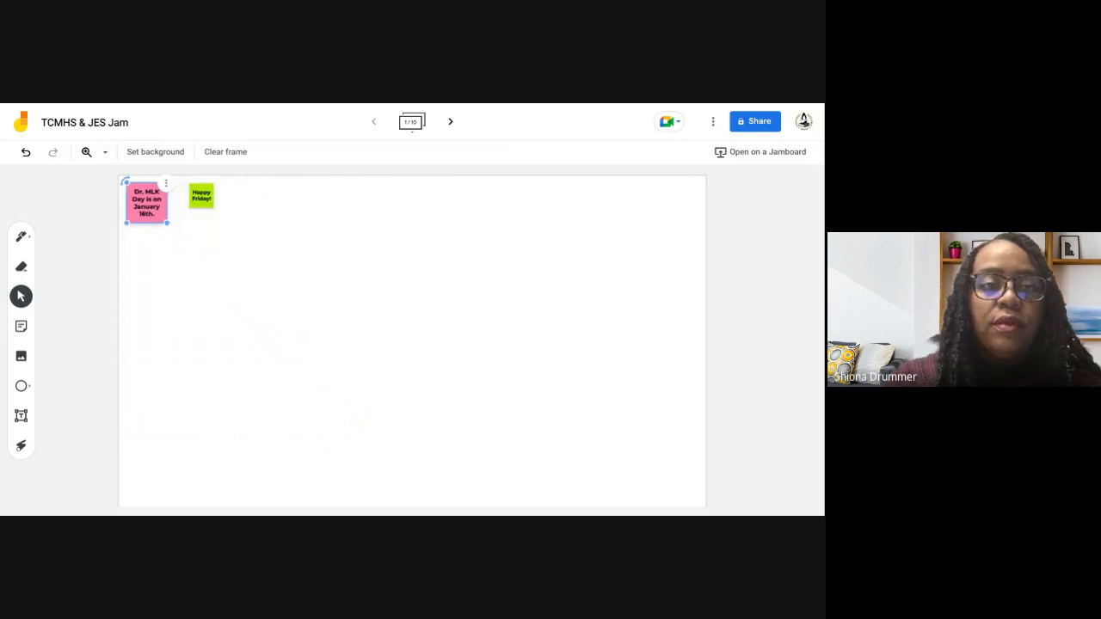
left_click(184, 246)
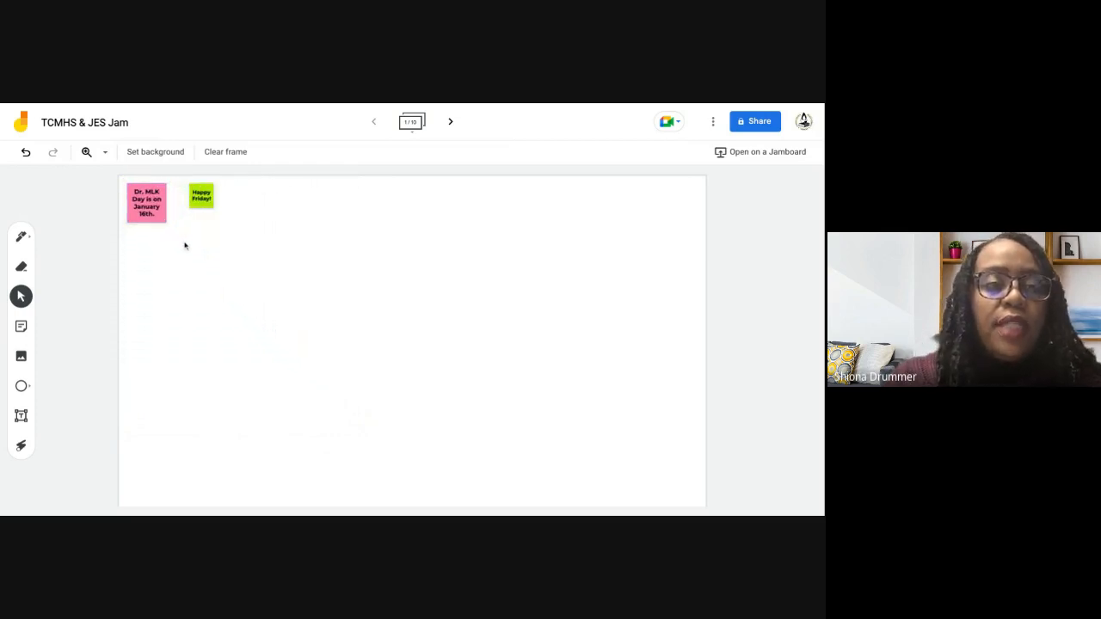
Step: Edit the pink note to read "Dr. MLK, Jr. Day is on January 16th; it is a federal holiday."
left_click(152, 210)
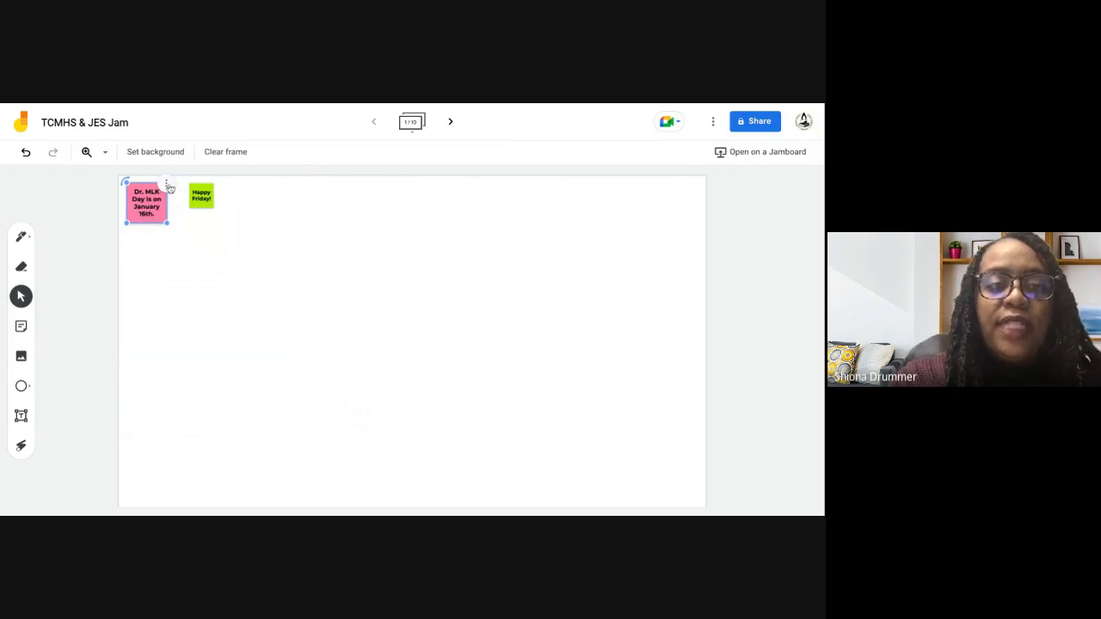
left_click(168, 187)
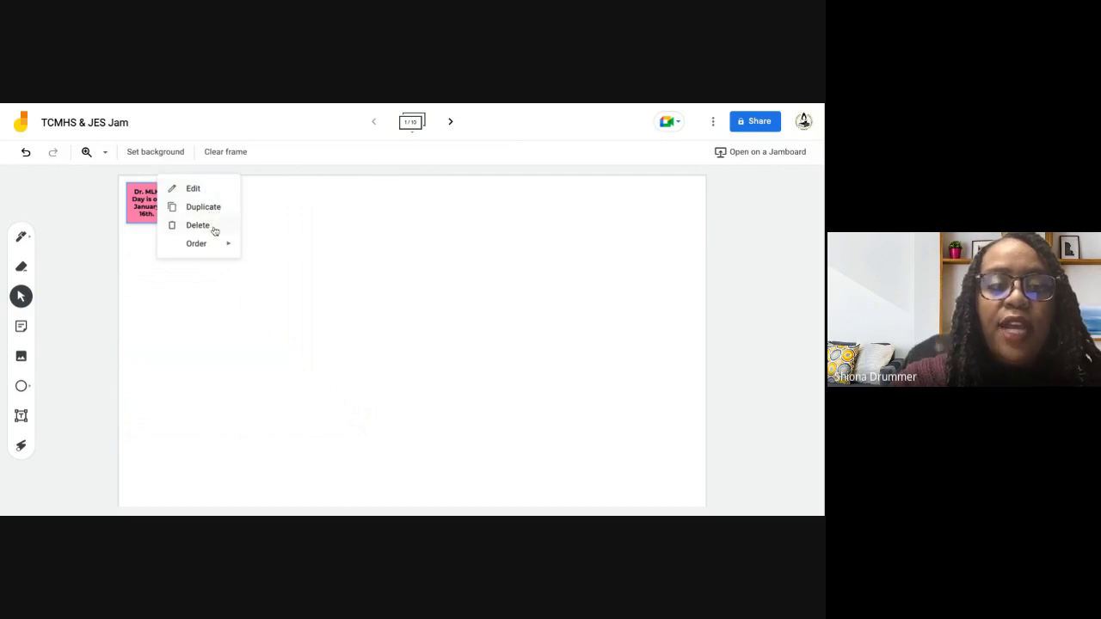
mouse_move(228, 249)
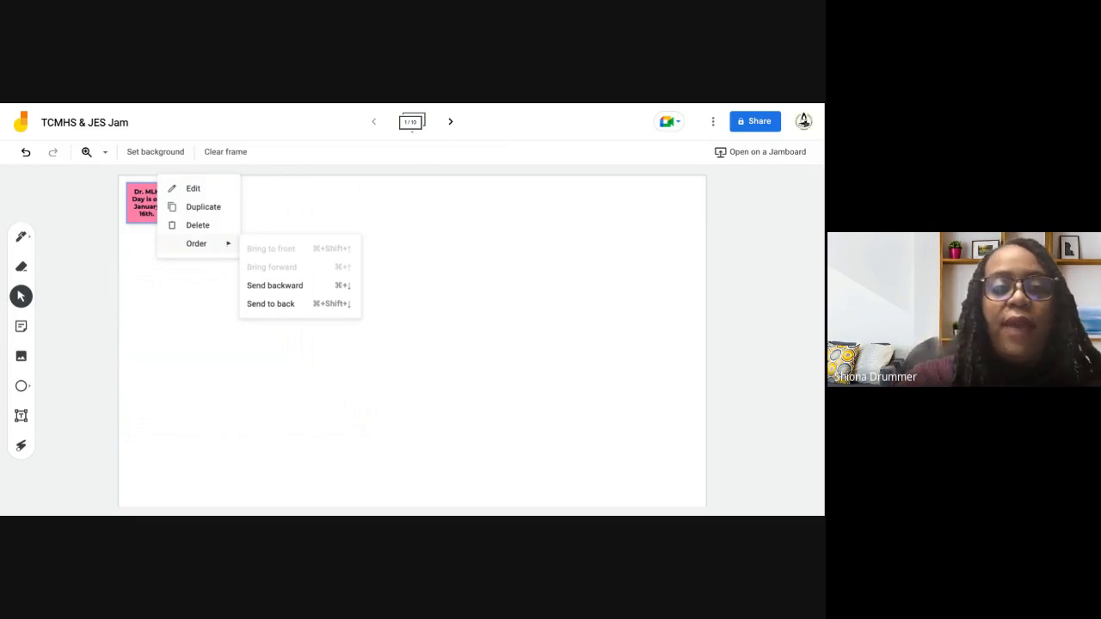
left_click(211, 191)
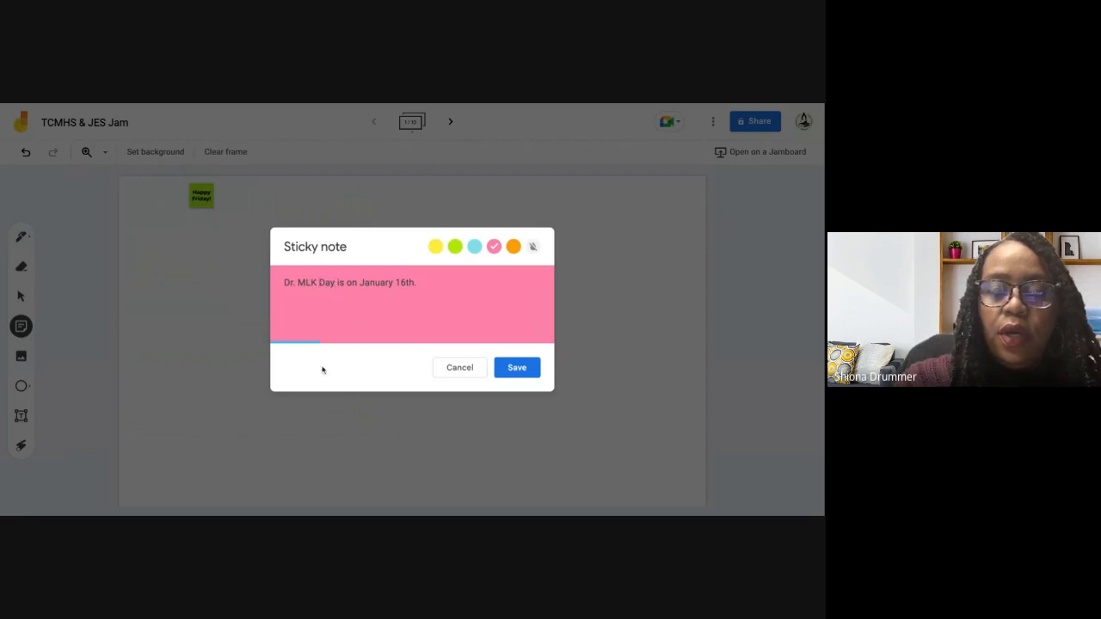
type(", Jr.")
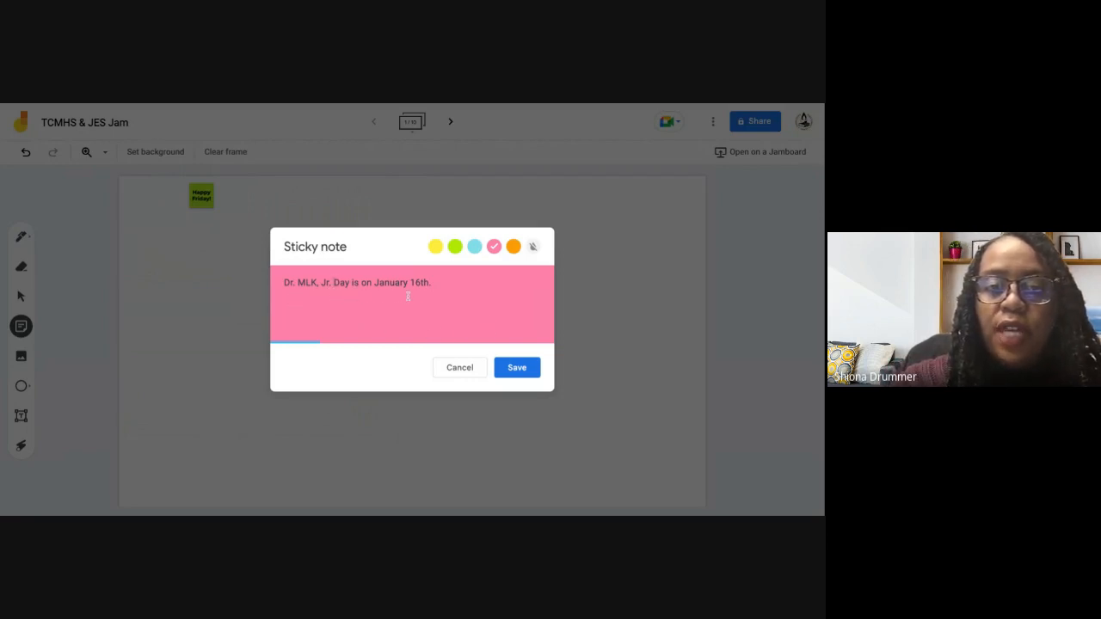
left_click(448, 283)
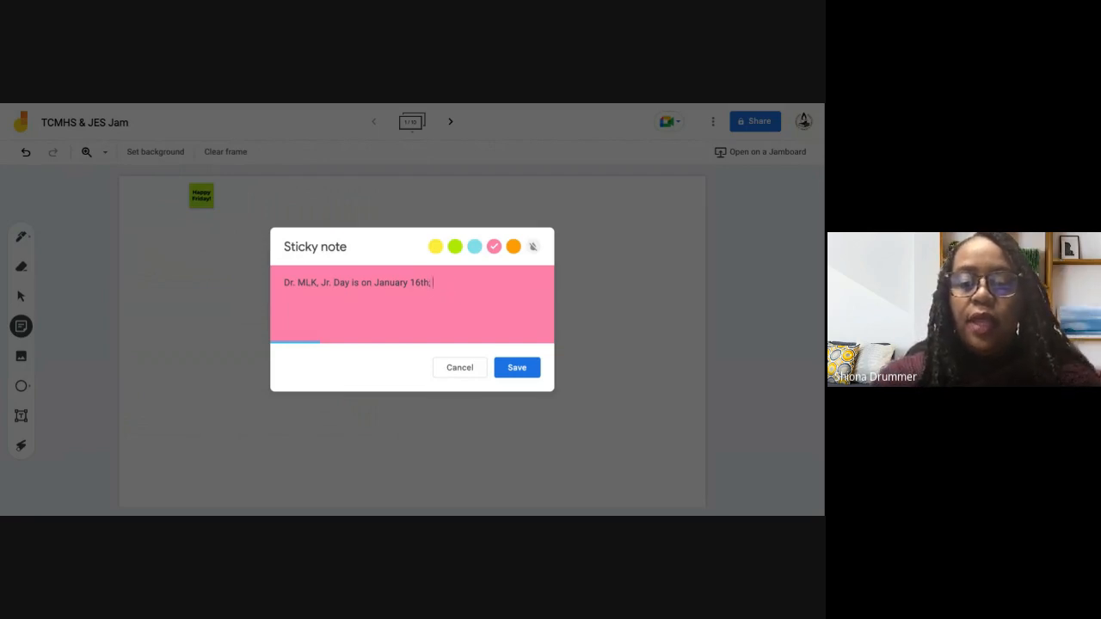
type("it")
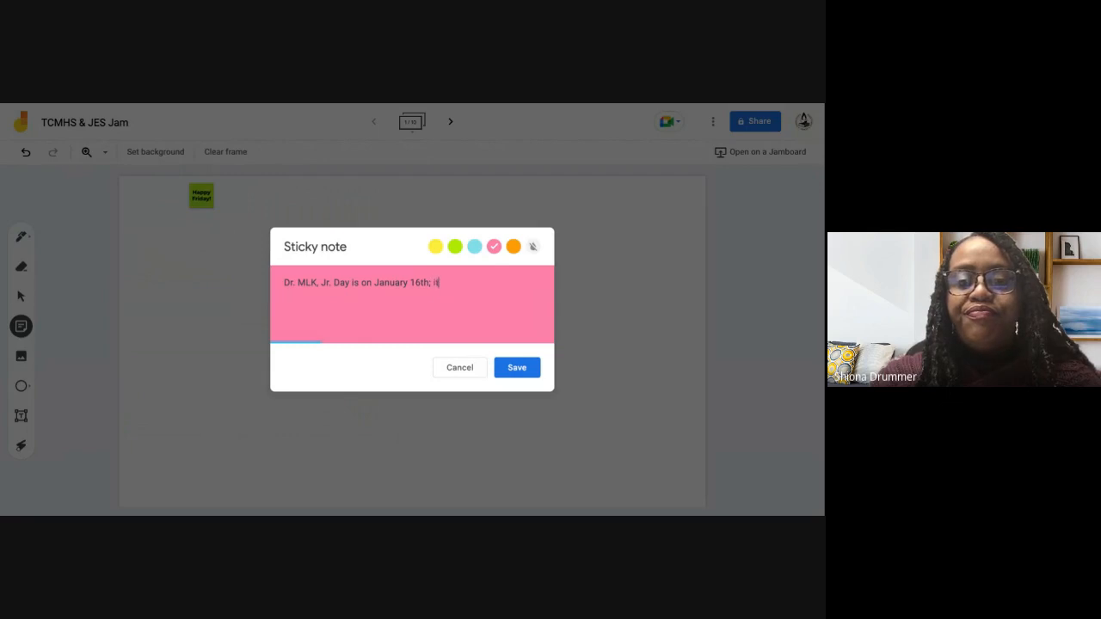
type(" is a fed")
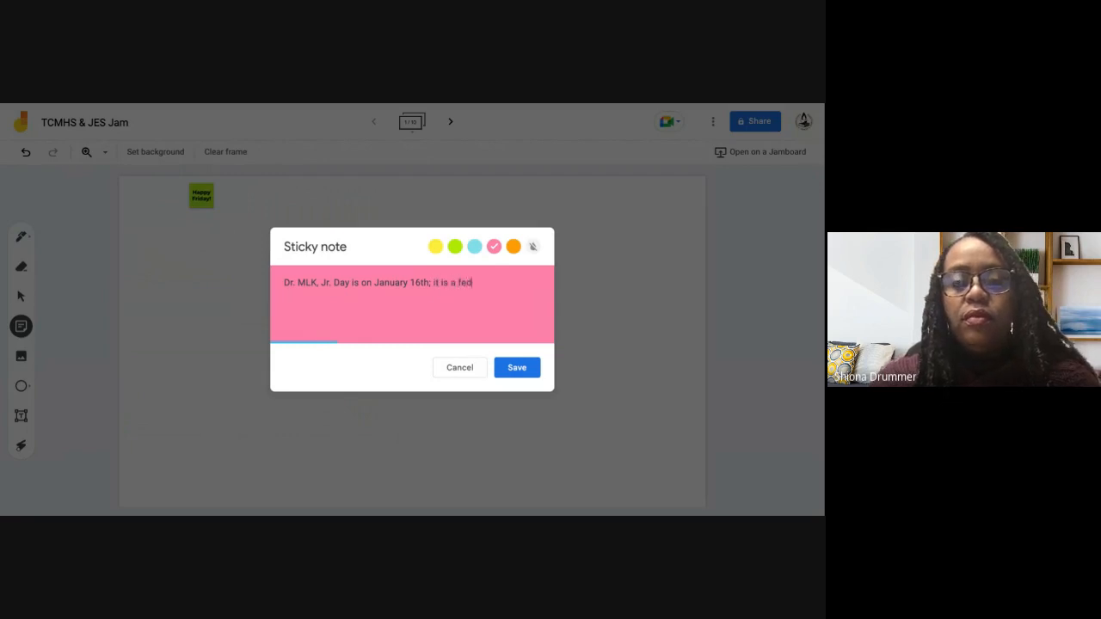
type("eral holiday.")
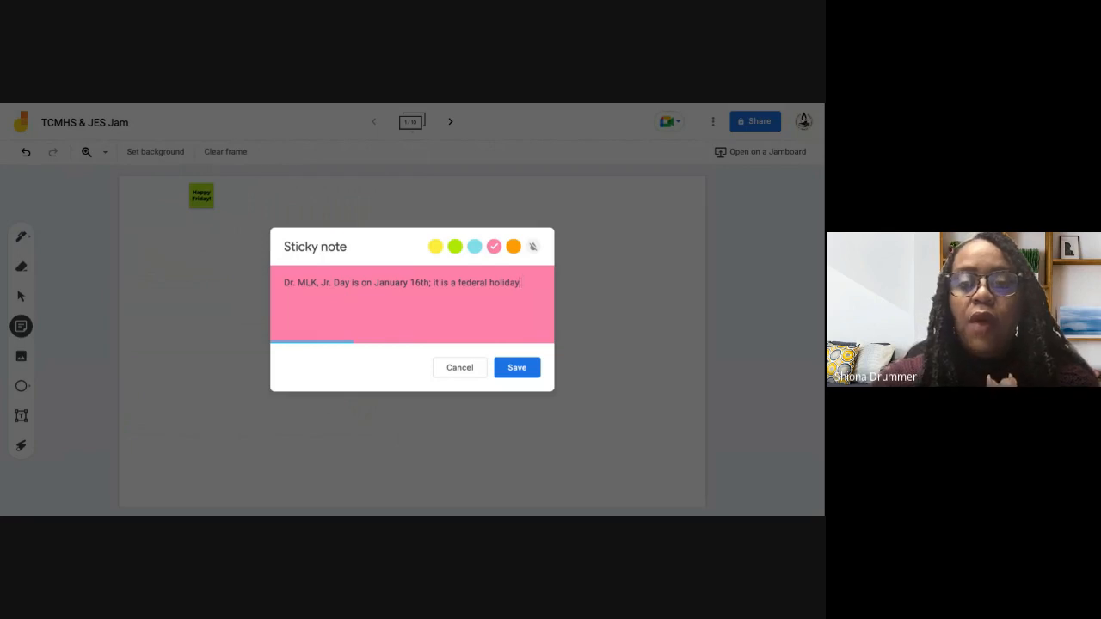
left_click(517, 367)
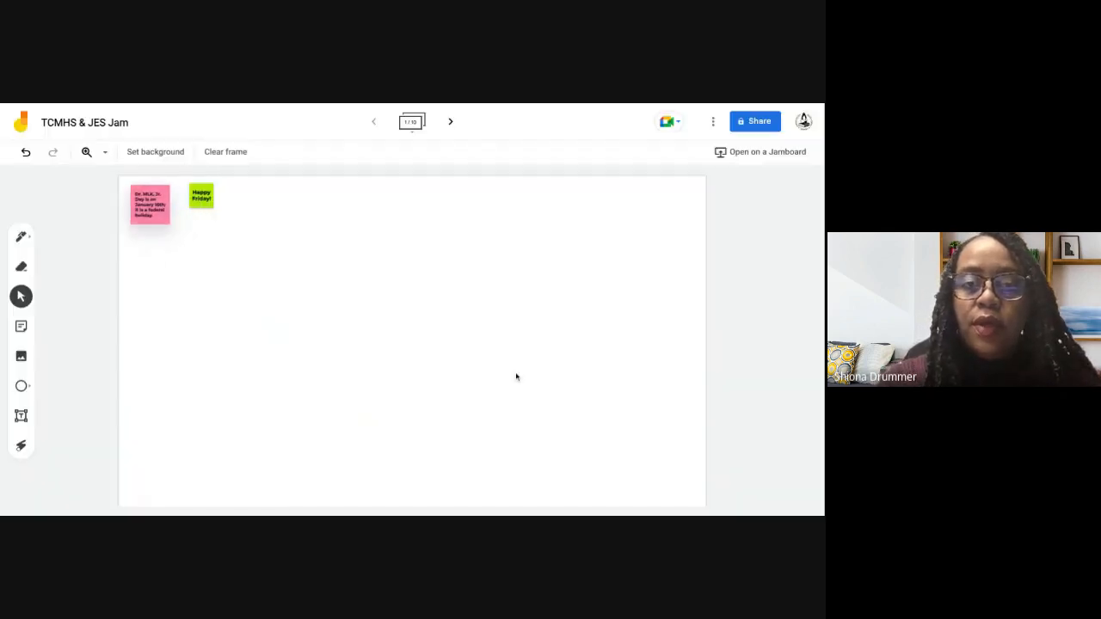
Step: Reduce the pink sticky note's size slightly and deselect it
left_click(162, 221)
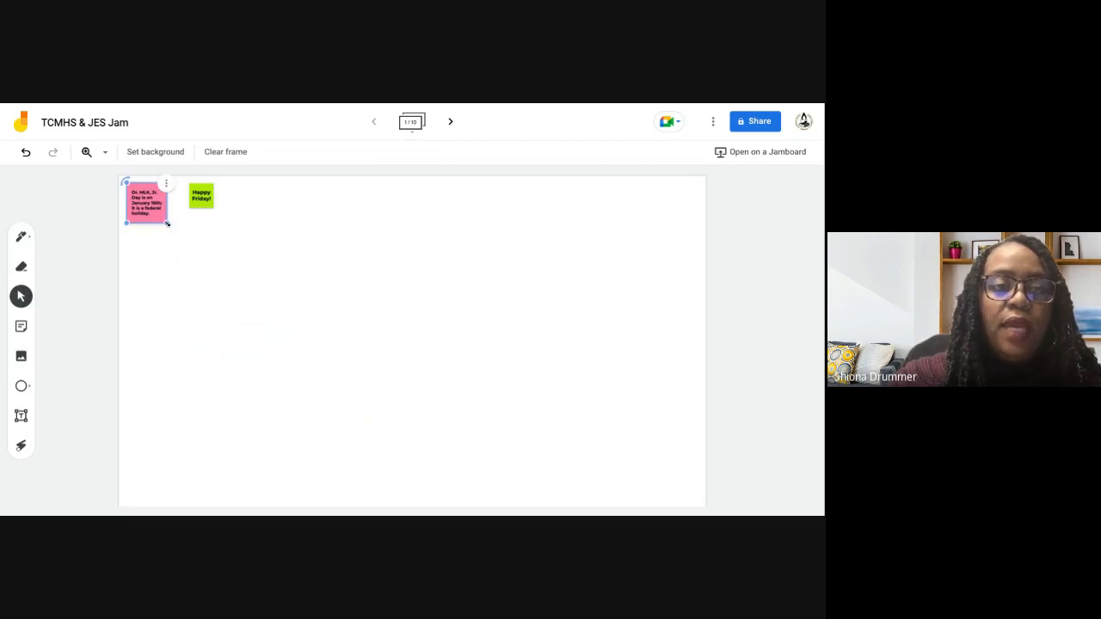
mouse_move(167, 224)
left_mouse_down()
mouse_move(341, 399)
mouse_move(164, 220)
left_mouse_up()
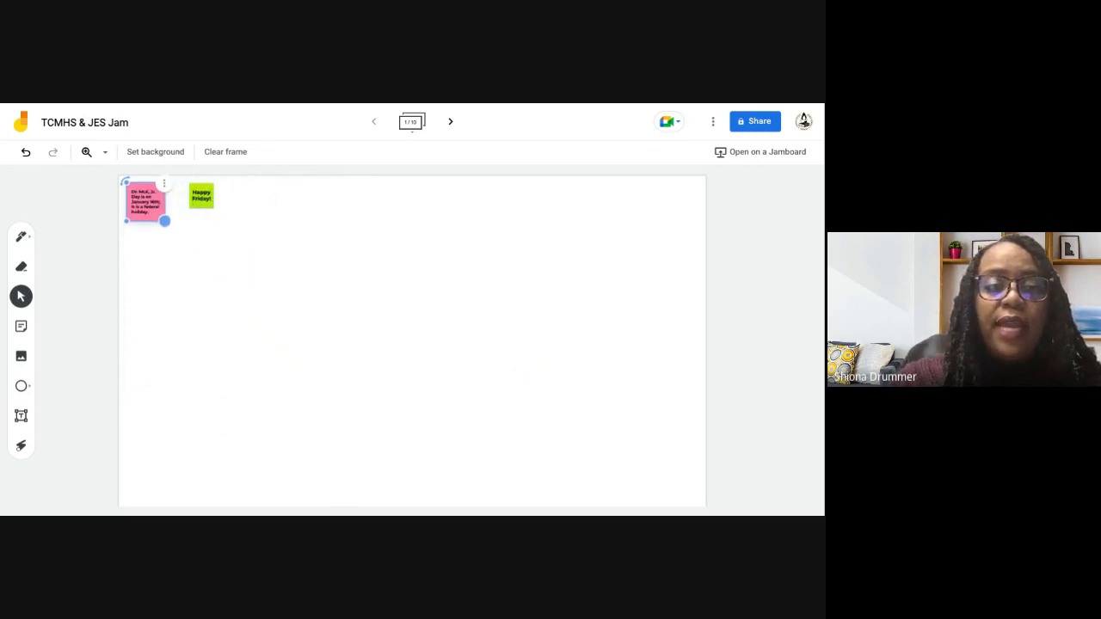
left_click(150, 263)
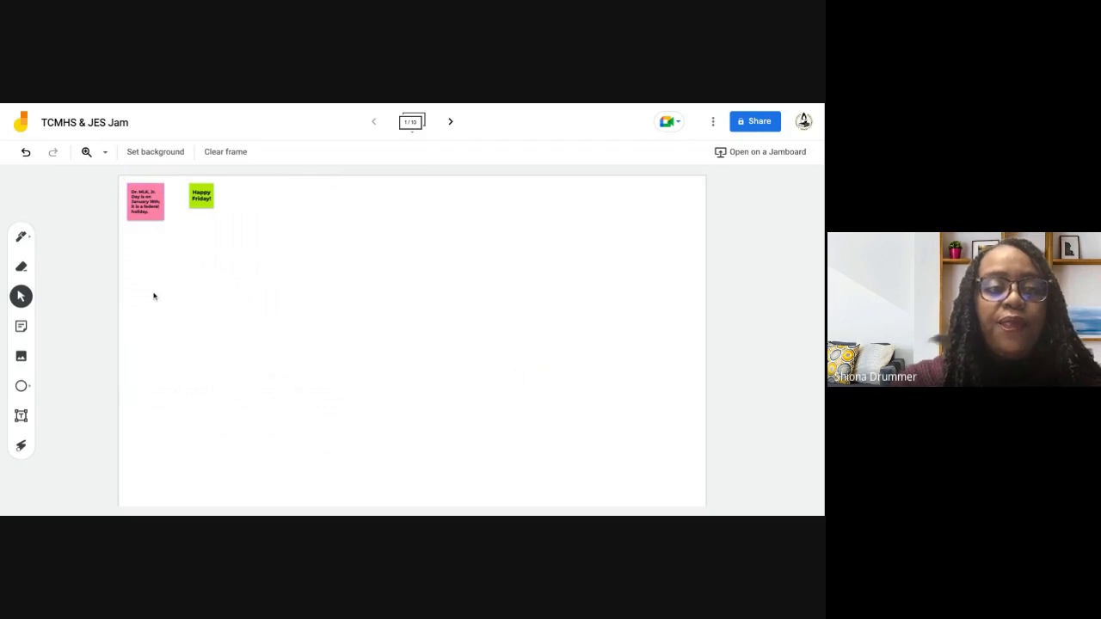
Step: Upload the "Go Tigers" mascot image from the computer and move it to the upper middle of the frame
left_click(21, 357)
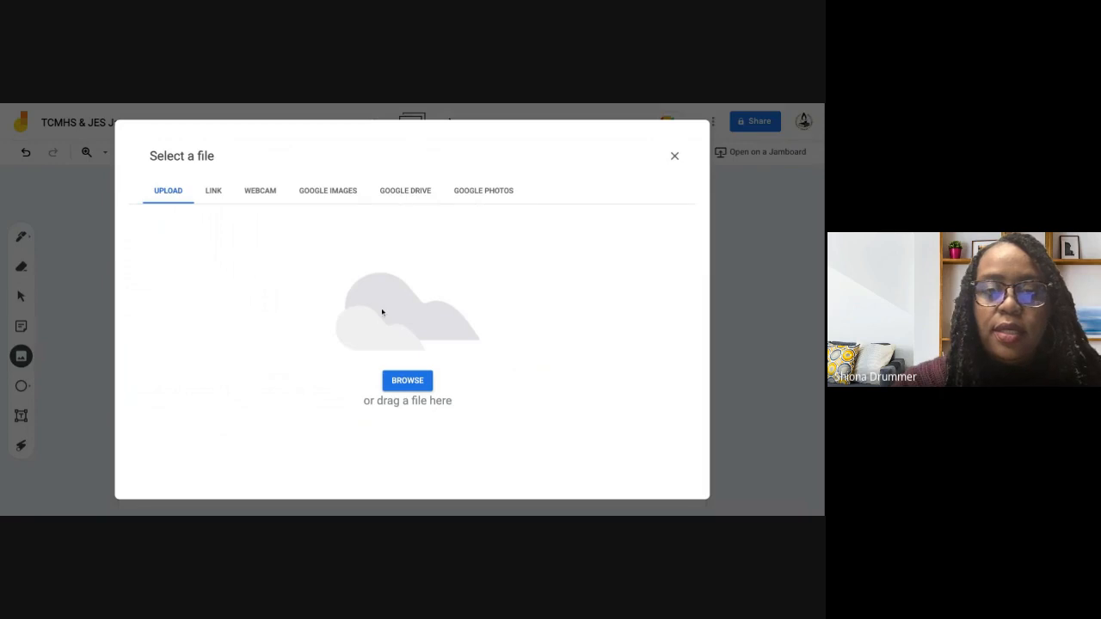
left_click(403, 385)
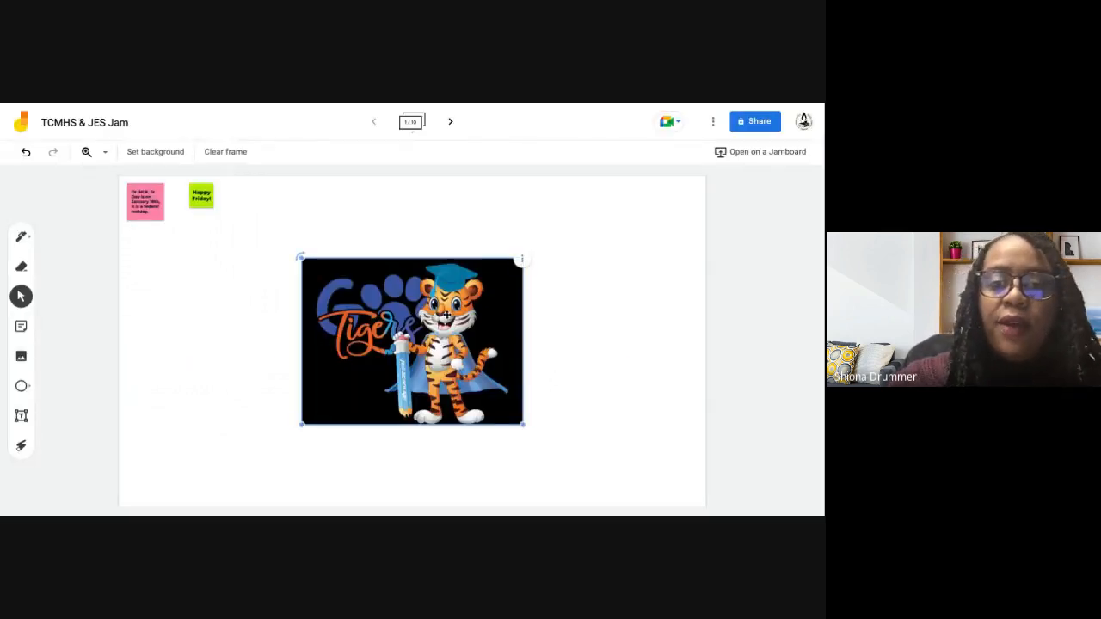
left_click_drag(446, 317, 436, 244)
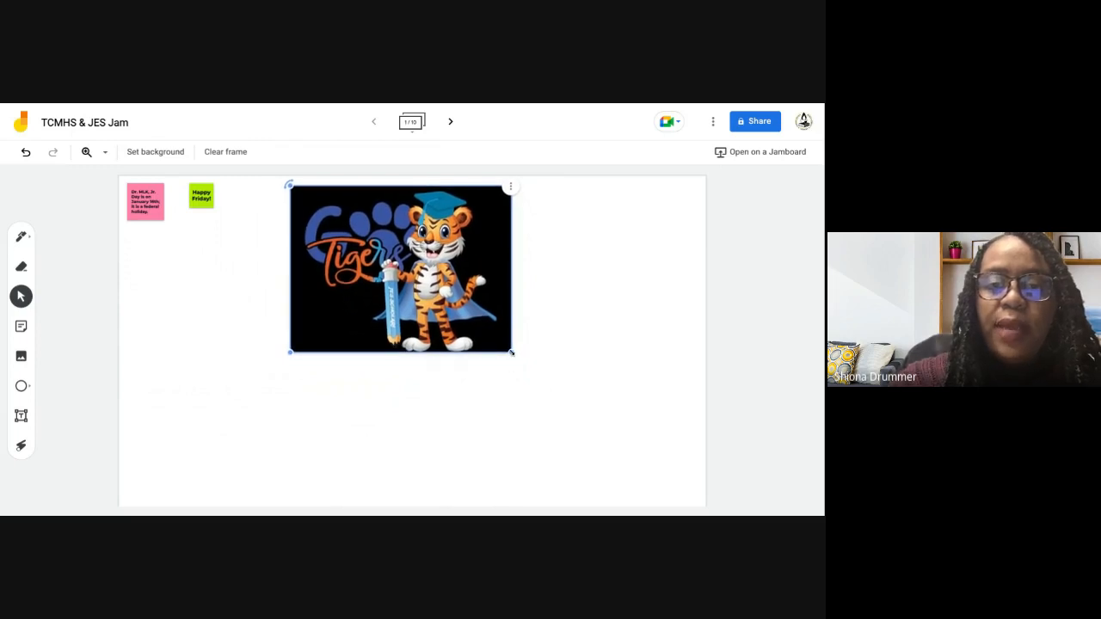
left_click(461, 105)
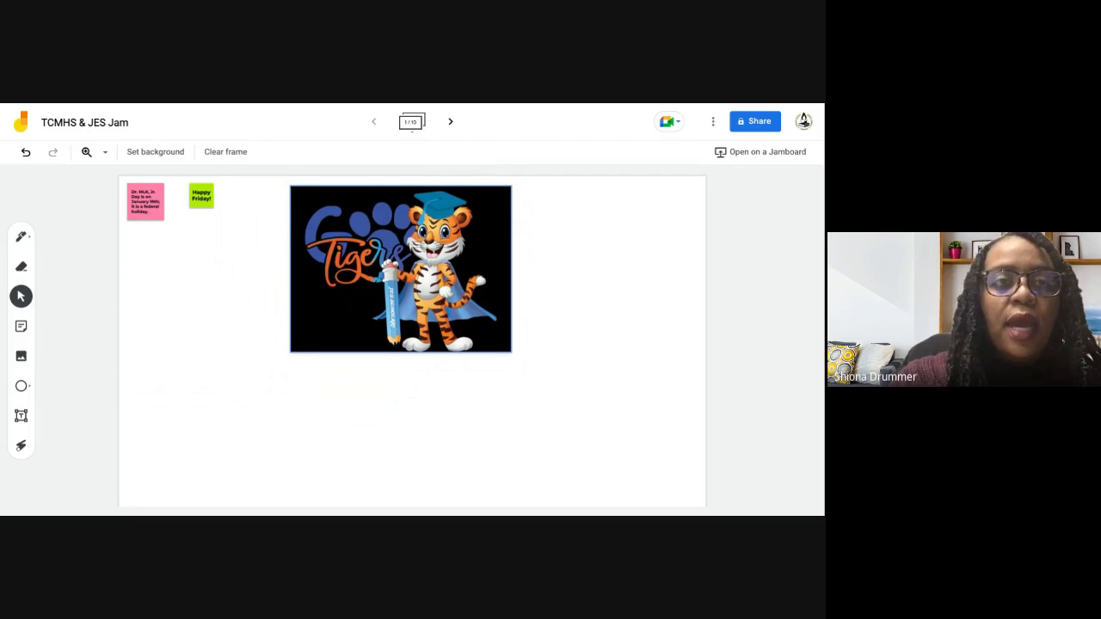
left_click(292, 191)
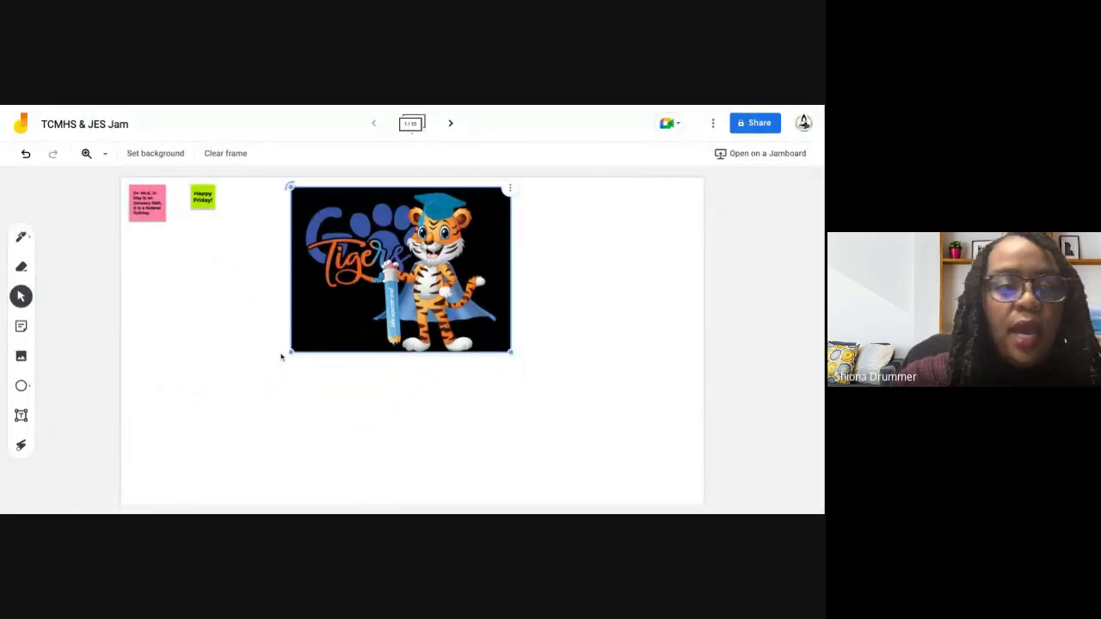
Step: Add a right-pointing arrow shape with a yellow border and light red fill below the sticky notes, left of the tiger image
left_click(21, 386)
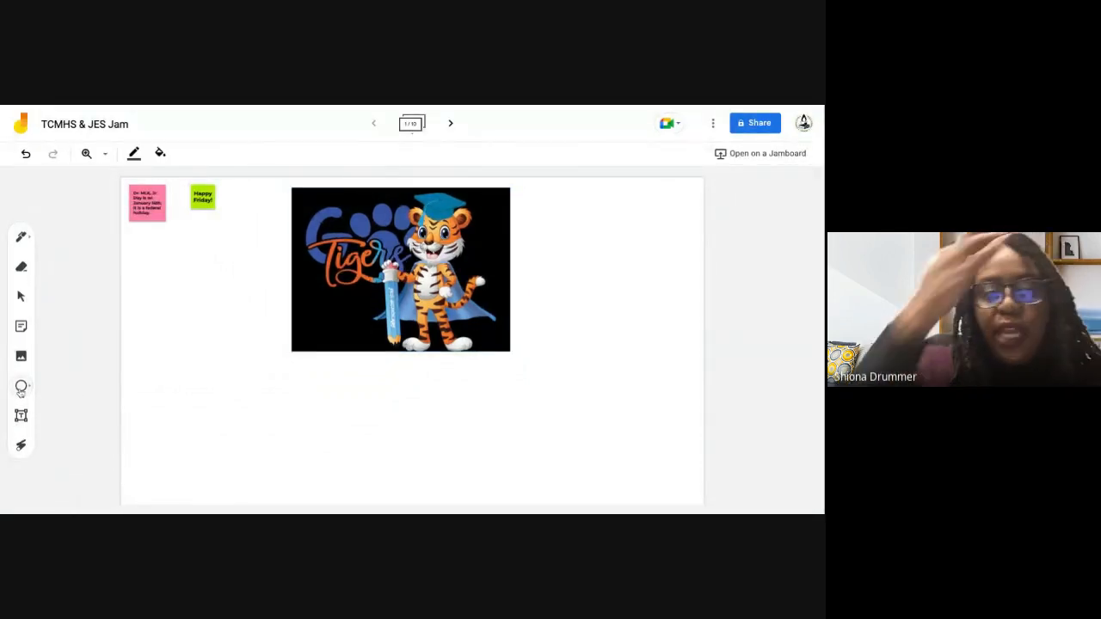
left_click(30, 392)
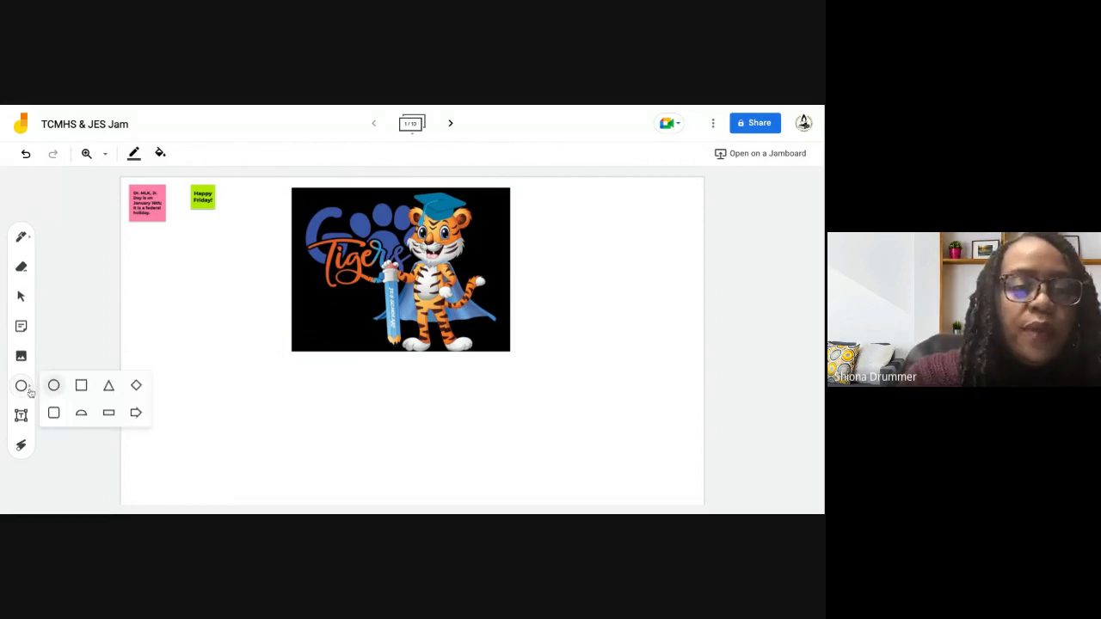
left_click(135, 414)
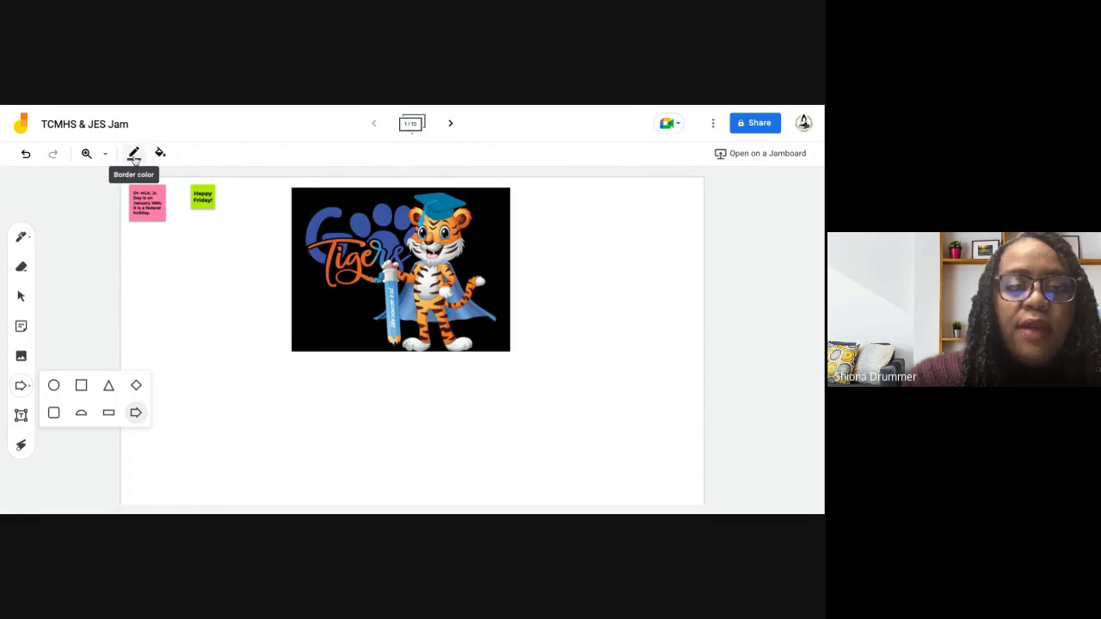
left_click(134, 158)
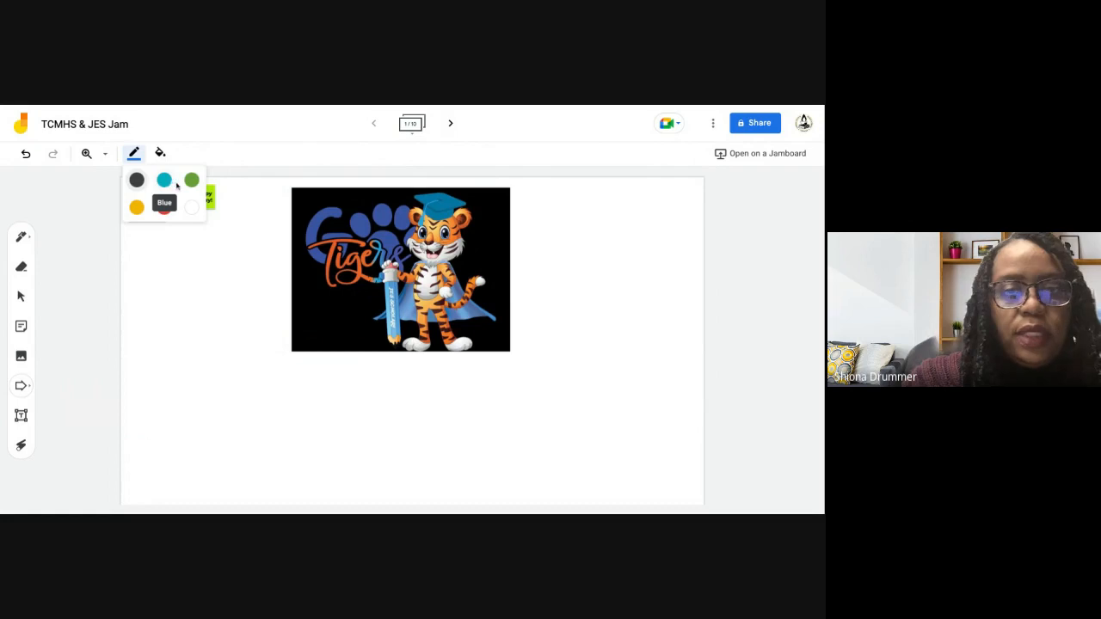
left_click(136, 208)
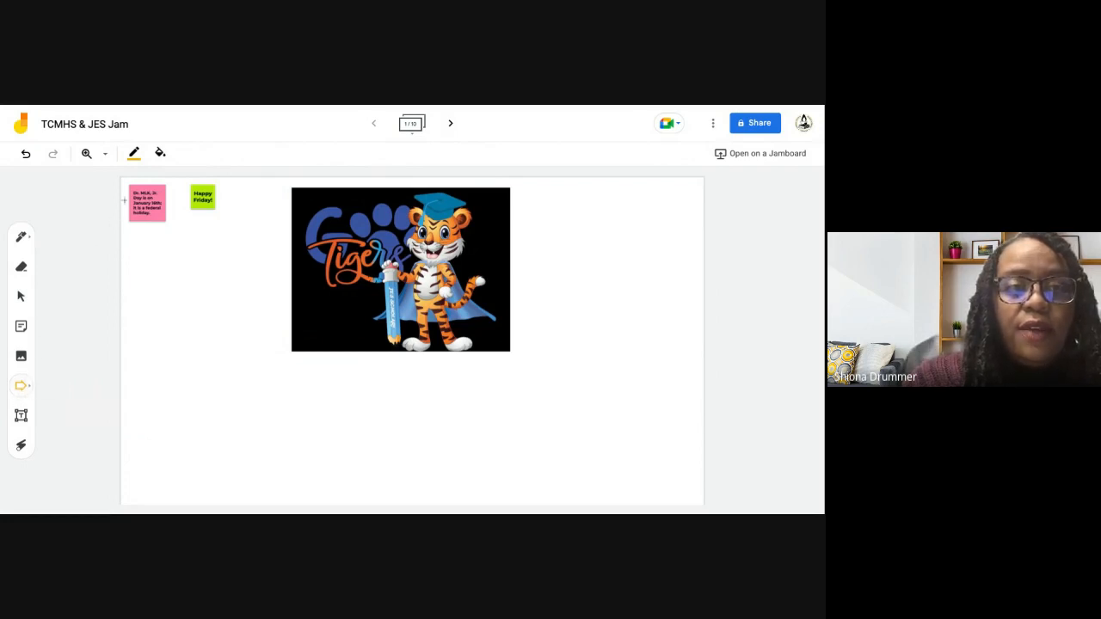
left_click(159, 156)
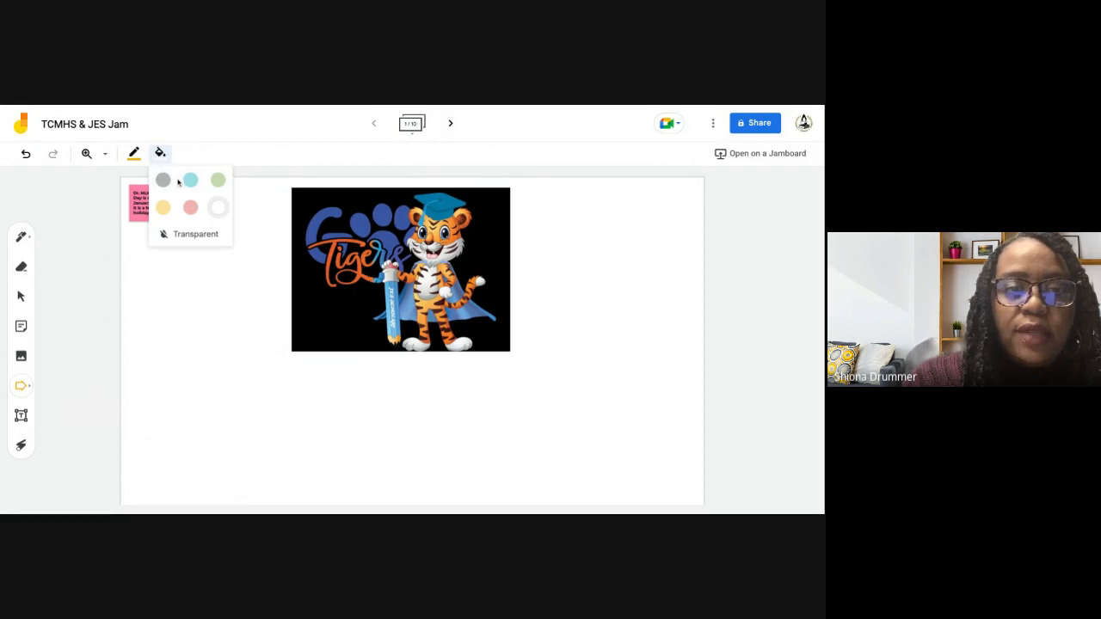
left_click(190, 208)
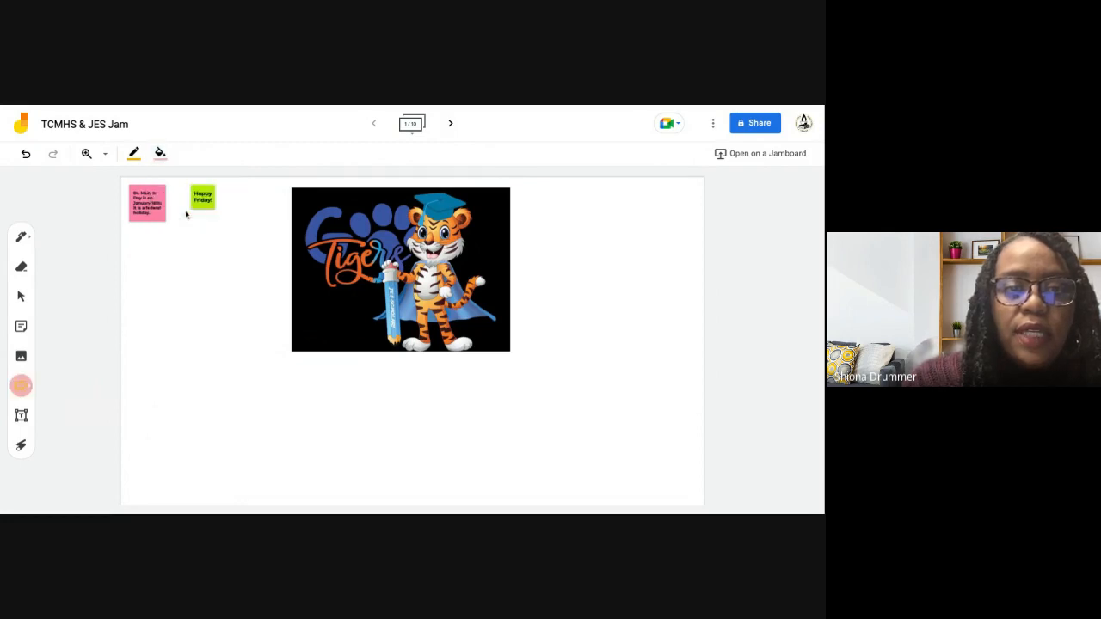
left_click(30, 389)
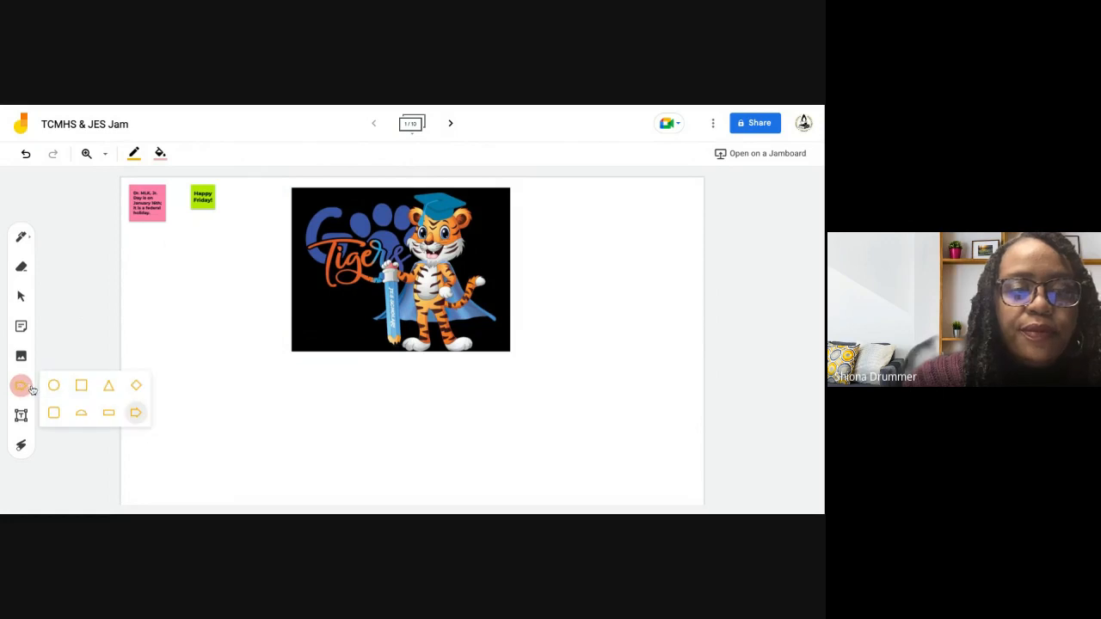
left_click(135, 412)
left_click(172, 344)
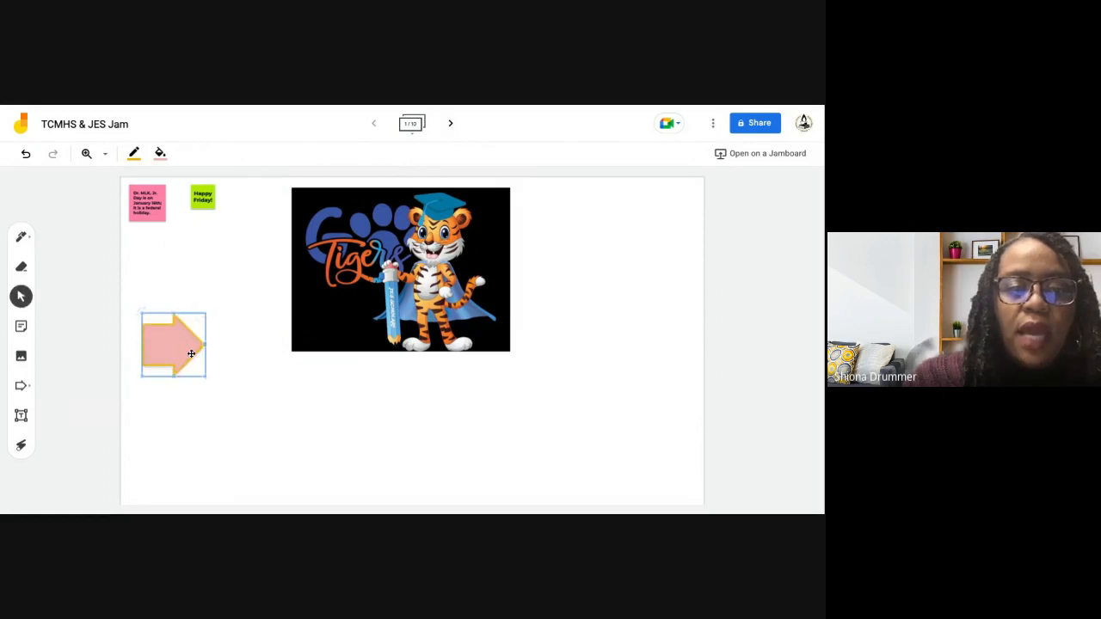
Step: Move the pink arrow up beside the tiger image so that it points at the picture, and deselect it
left_click_drag(191, 354, 274, 278)
left_click(258, 427)
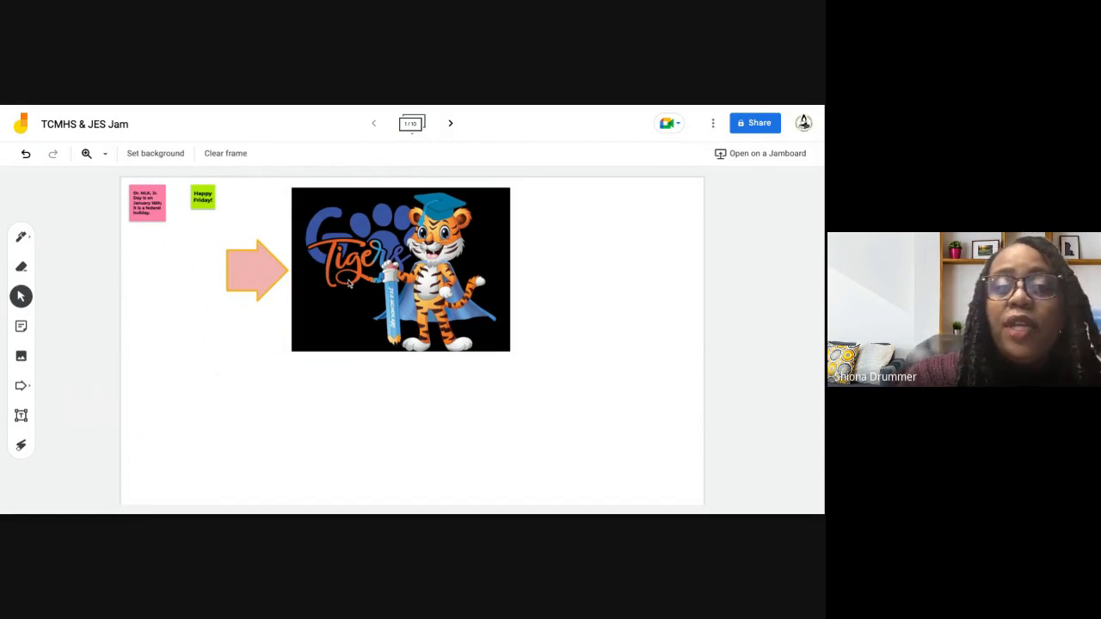
Step: Add a text box reading "What do you notice about Jeffrey?" and place it below the sticky notes, left of the arrow
left_click(20, 416)
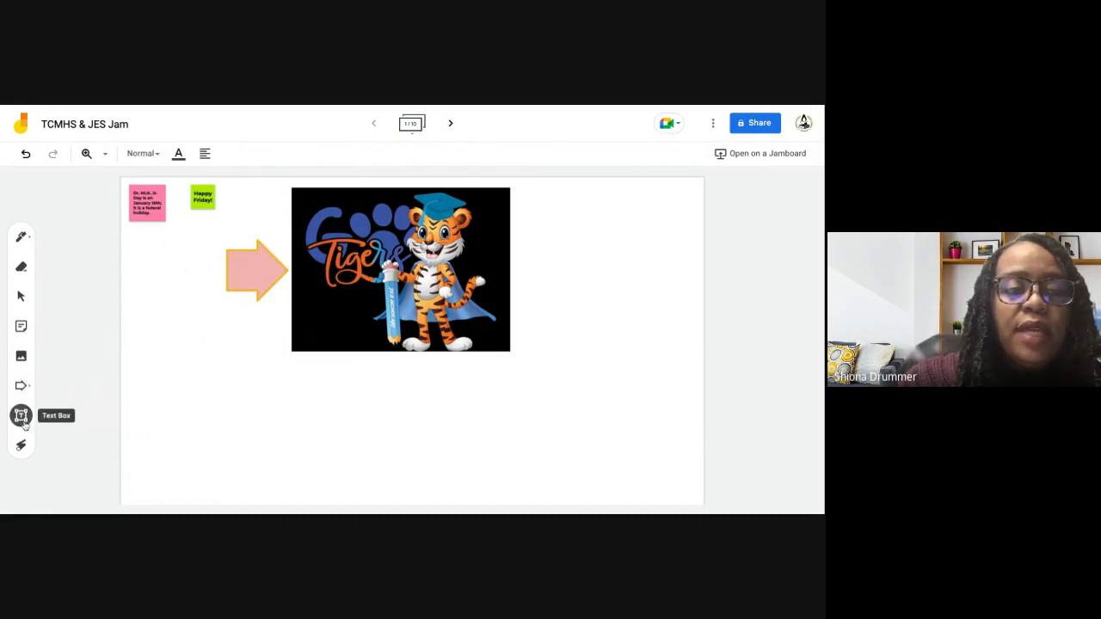
left_click(170, 279)
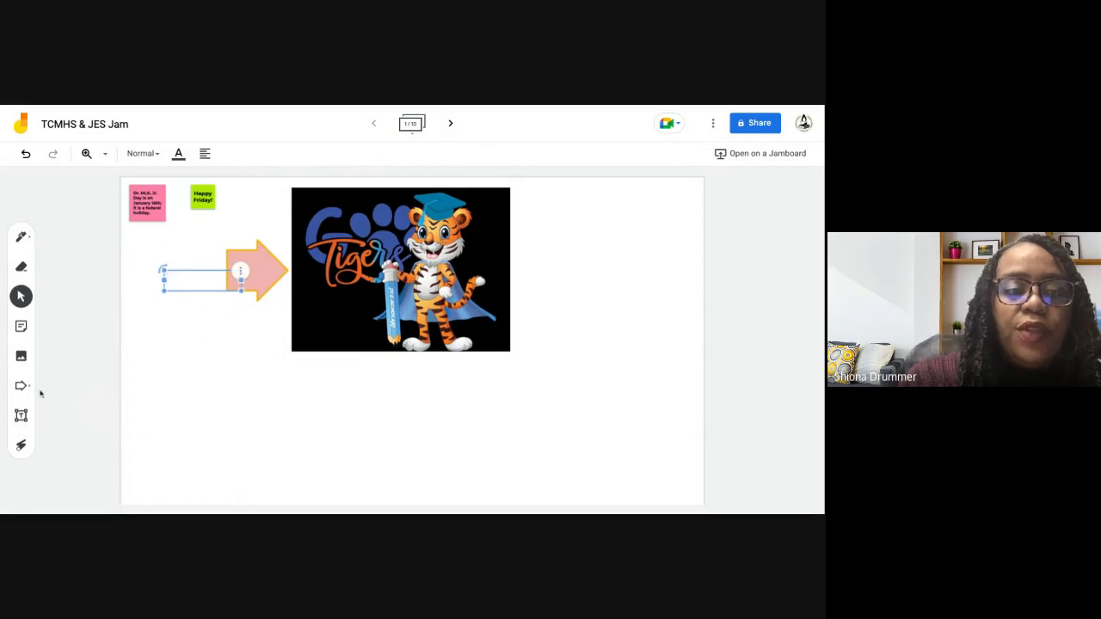
left_click(24, 415)
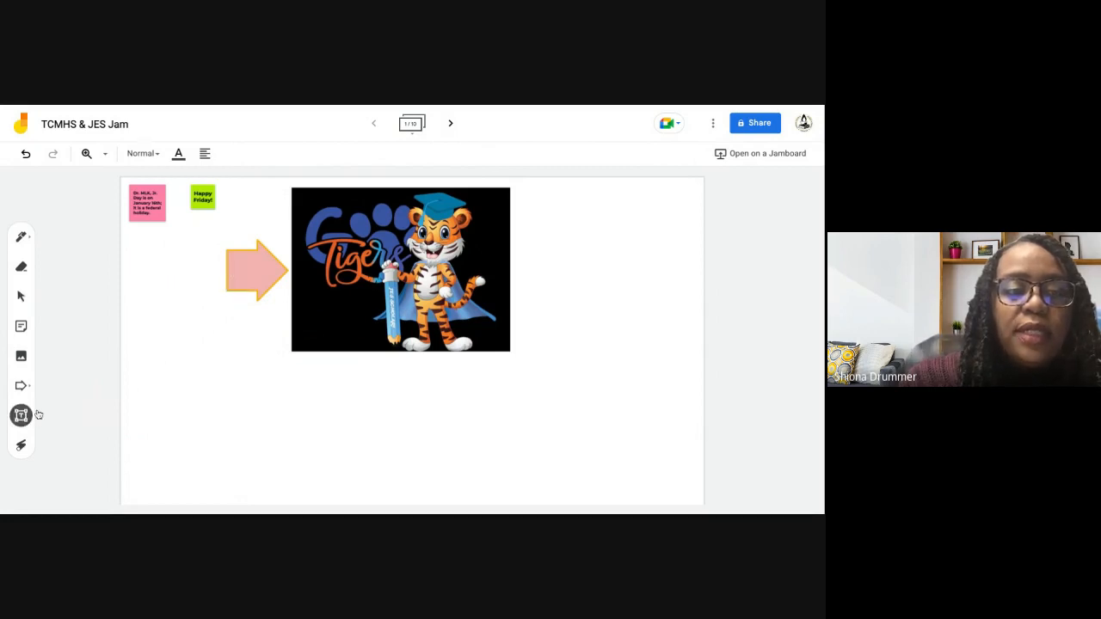
left_click(148, 375)
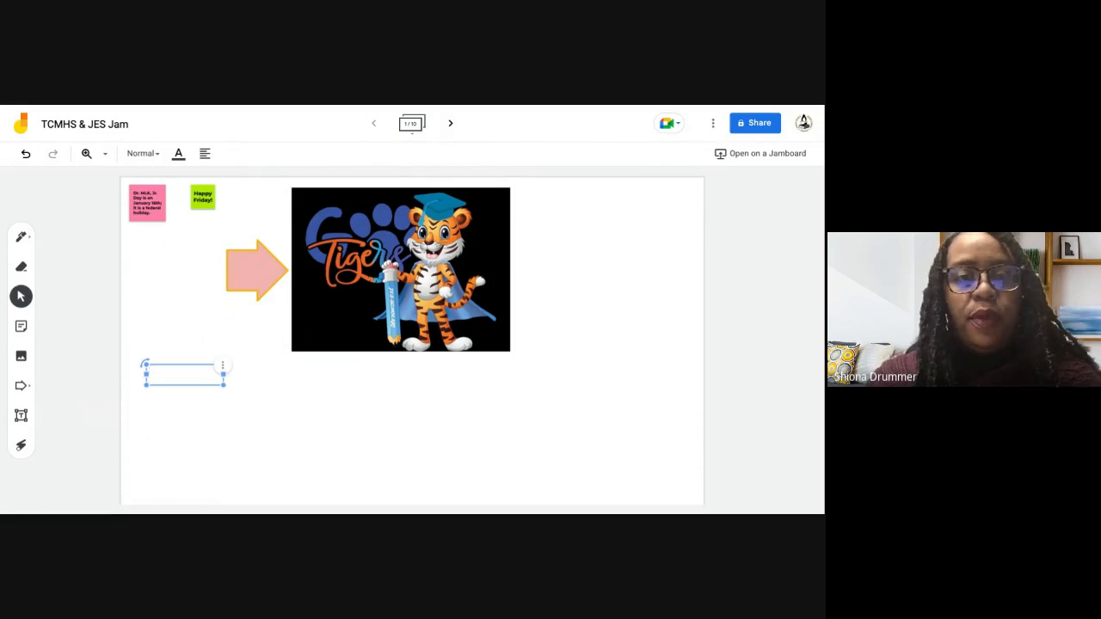
type("What d")
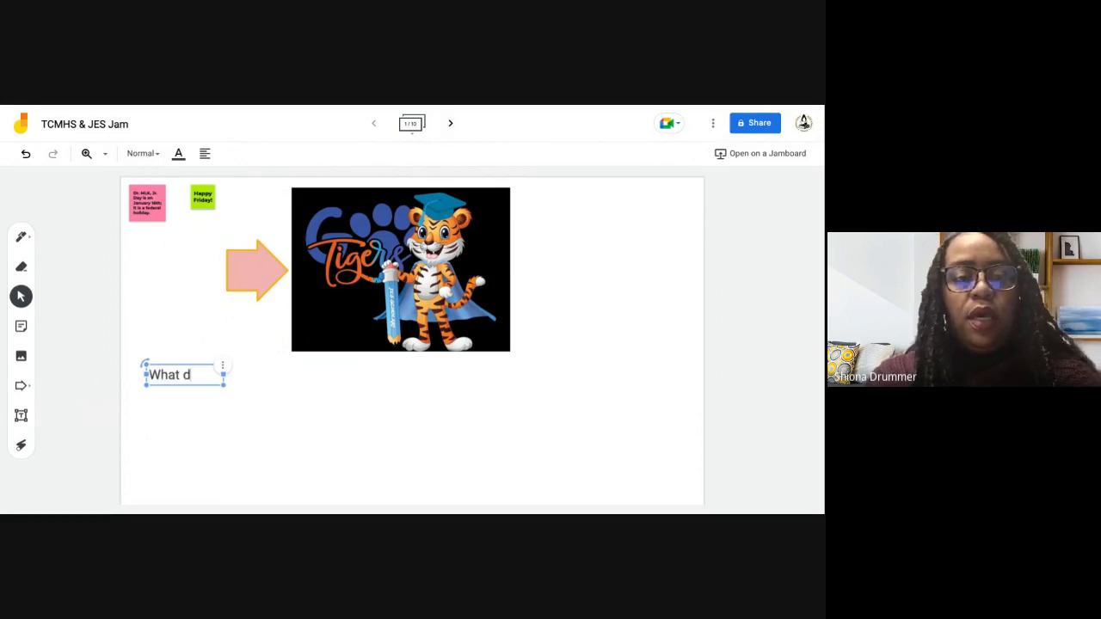
type("o you notice a")
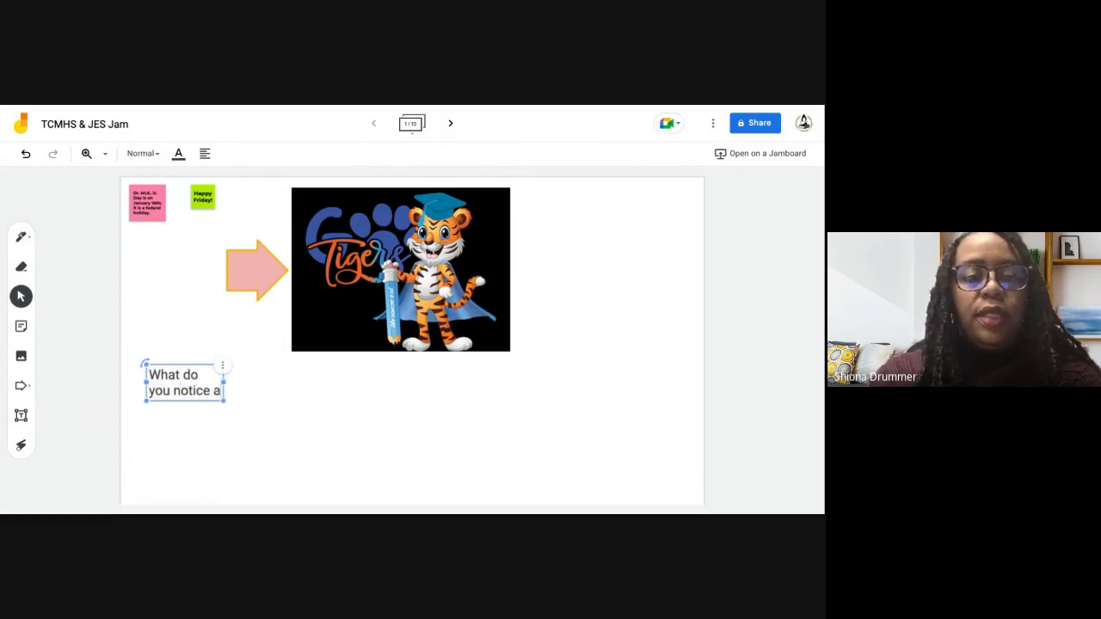
type("bout Jeff")
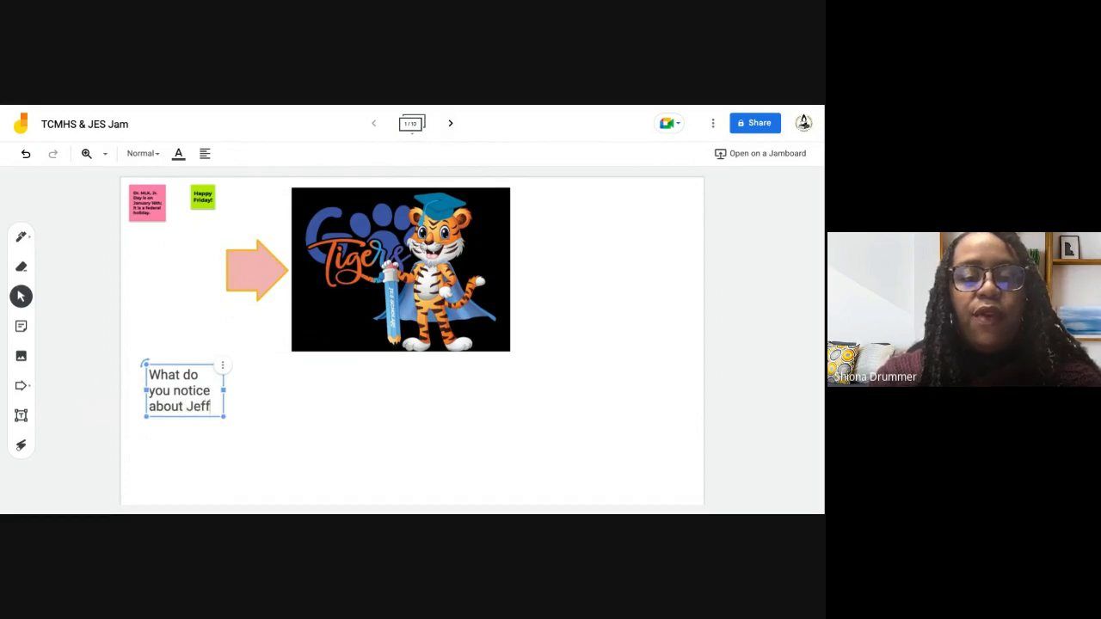
type("rey?")
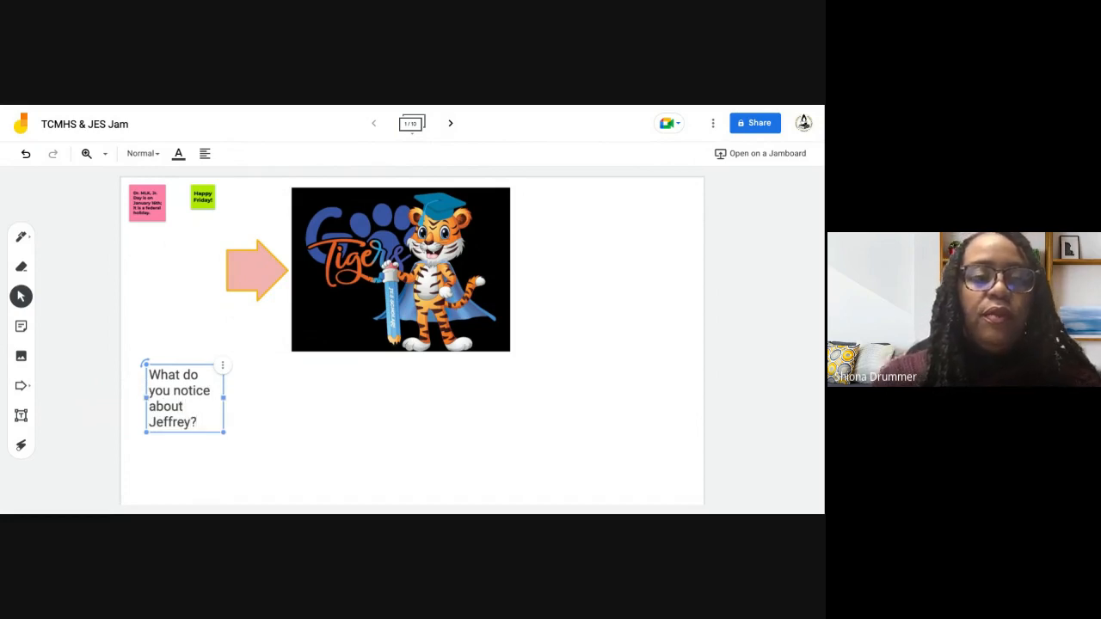
left_click_drag(160, 366, 155, 239)
left_click(212, 403)
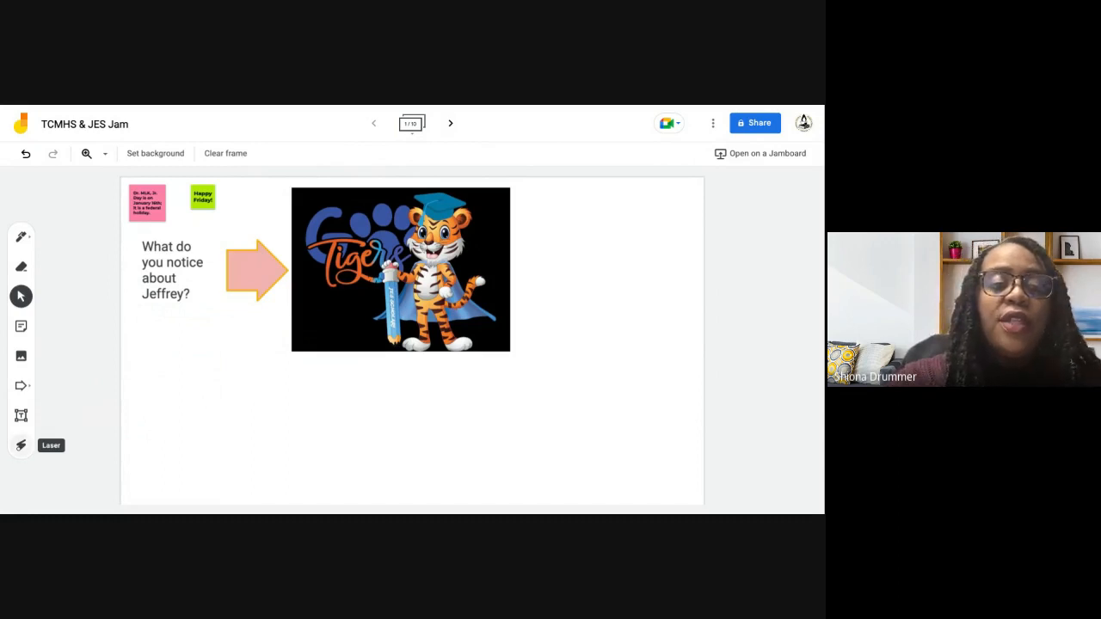
Step: Use the Laser tool to trace temporary marks on the blank area and point out the tiger's graduation cap
left_click(21, 445)
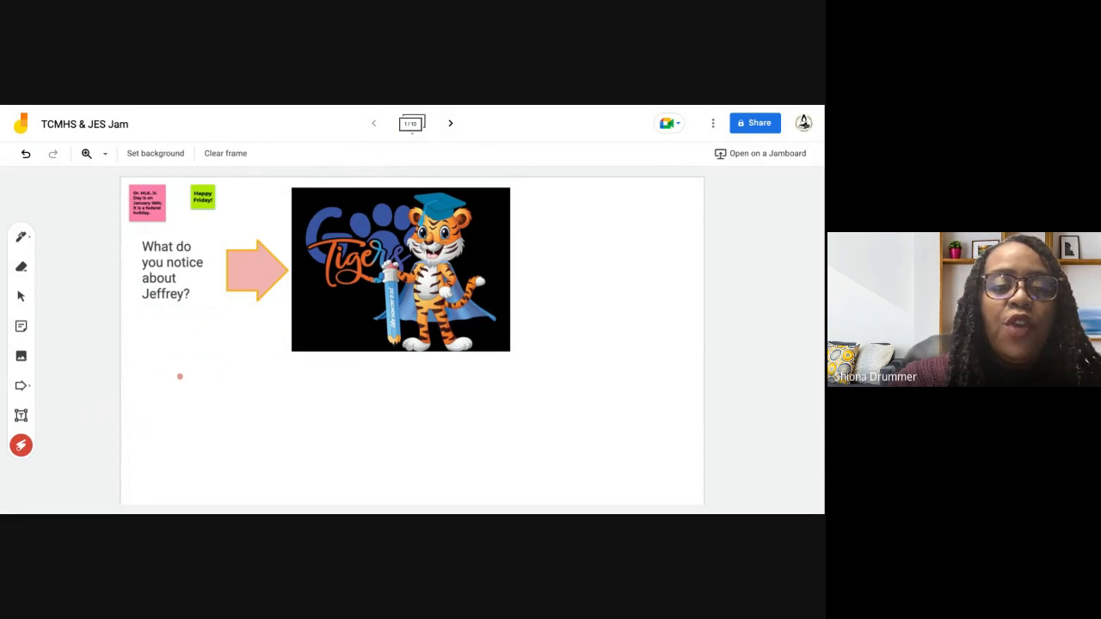
mouse_move(172, 381)
left_mouse_down()
mouse_move(191, 372)
mouse_move(192, 487)
mouse_move(235, 441)
mouse_move(265, 453)
left_mouse_up()
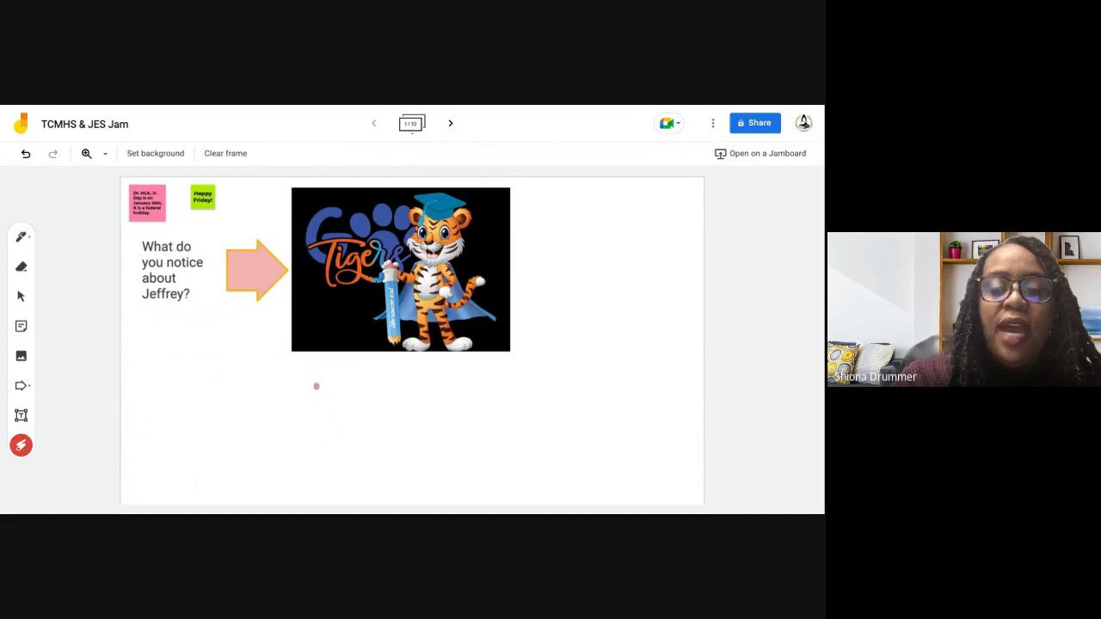
mouse_move(316, 379)
left_mouse_down()
mouse_move(370, 449)
mouse_move(585, 381)
mouse_move(625, 292)
mouse_move(590, 381)
mouse_move(246, 442)
mouse_move(511, 504)
mouse_move(329, 445)
left_mouse_up()
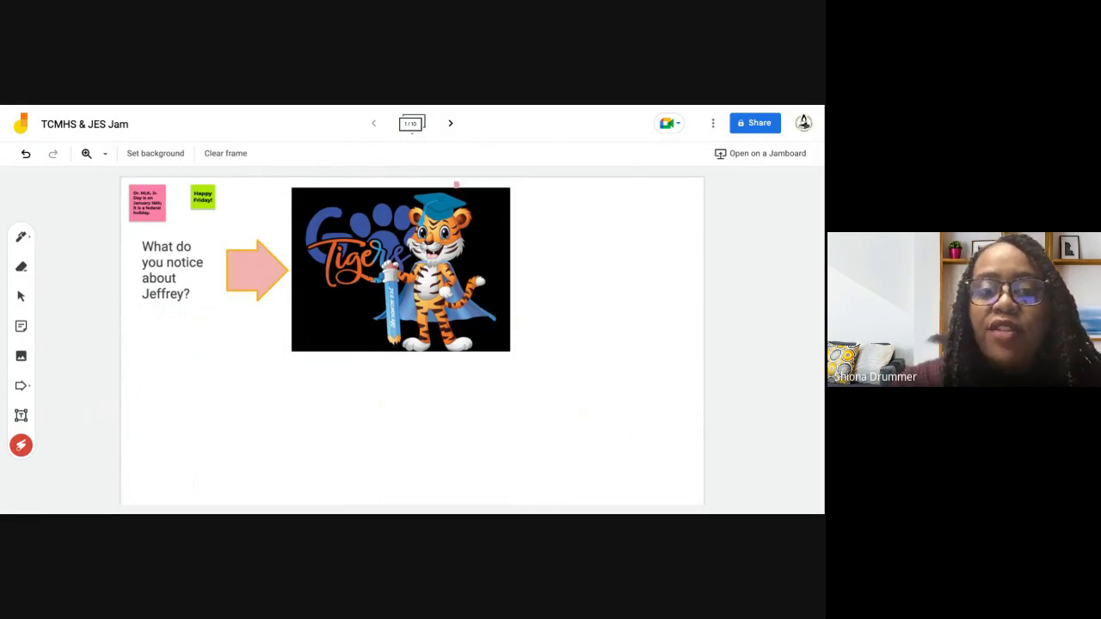
mouse_move(437, 180)
left_mouse_down()
mouse_move(475, 188)
mouse_move(421, 187)
mouse_move(461, 199)
left_mouse_up()
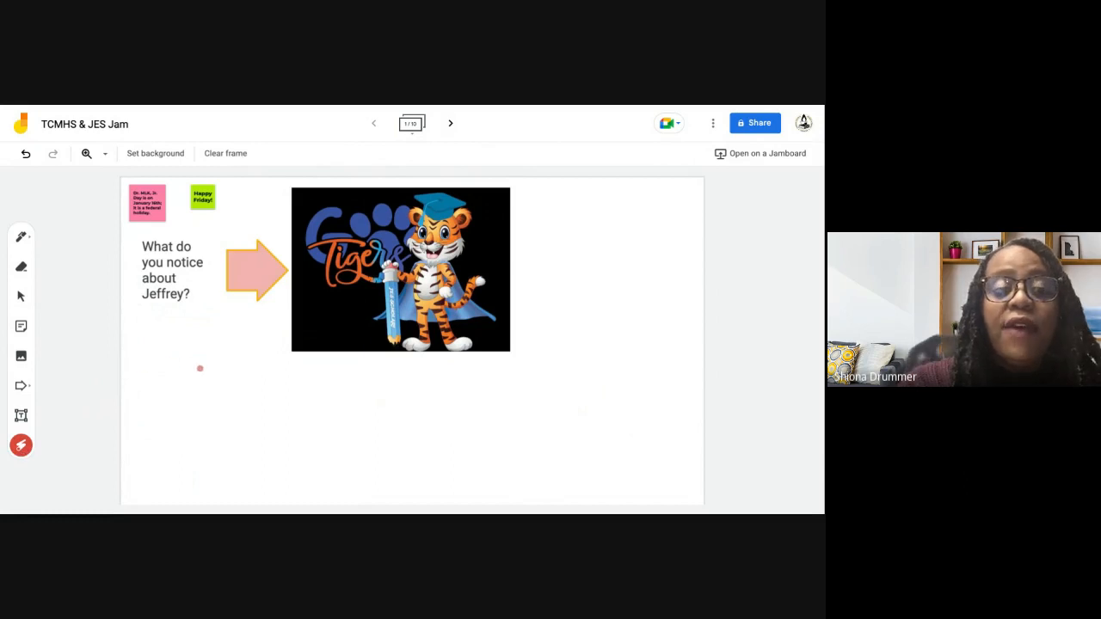
mouse_move(199, 368)
left_mouse_down()
mouse_move(312, 336)
mouse_move(565, 315)
mouse_move(246, 398)
mouse_move(174, 346)
mouse_move(395, 344)
mouse_move(484, 407)
mouse_move(320, 379)
left_mouse_up()
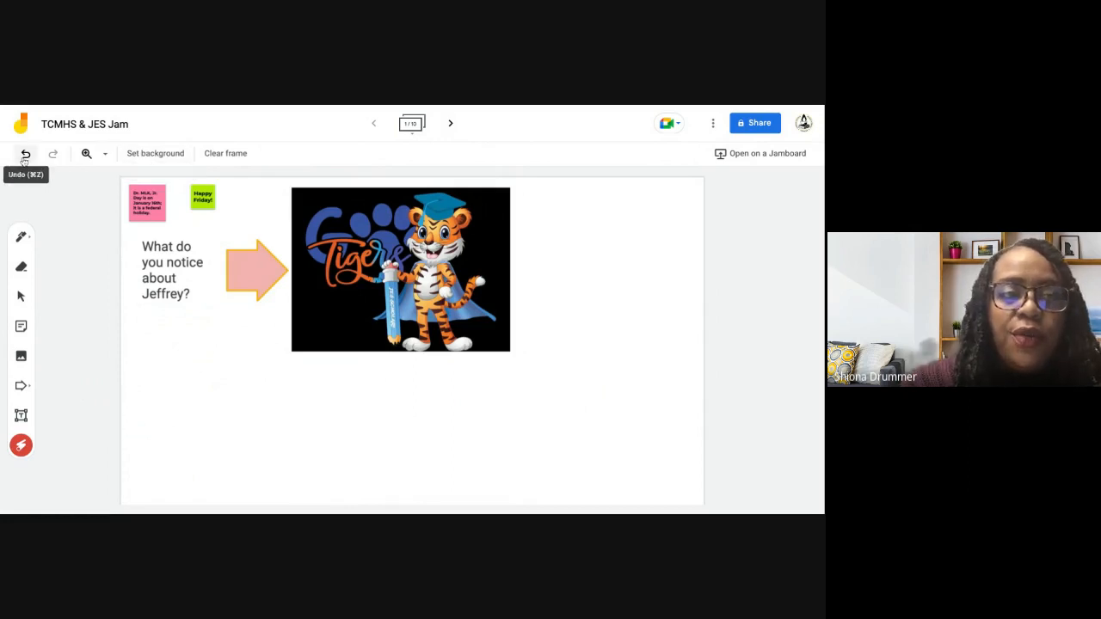
left_click(105, 158)
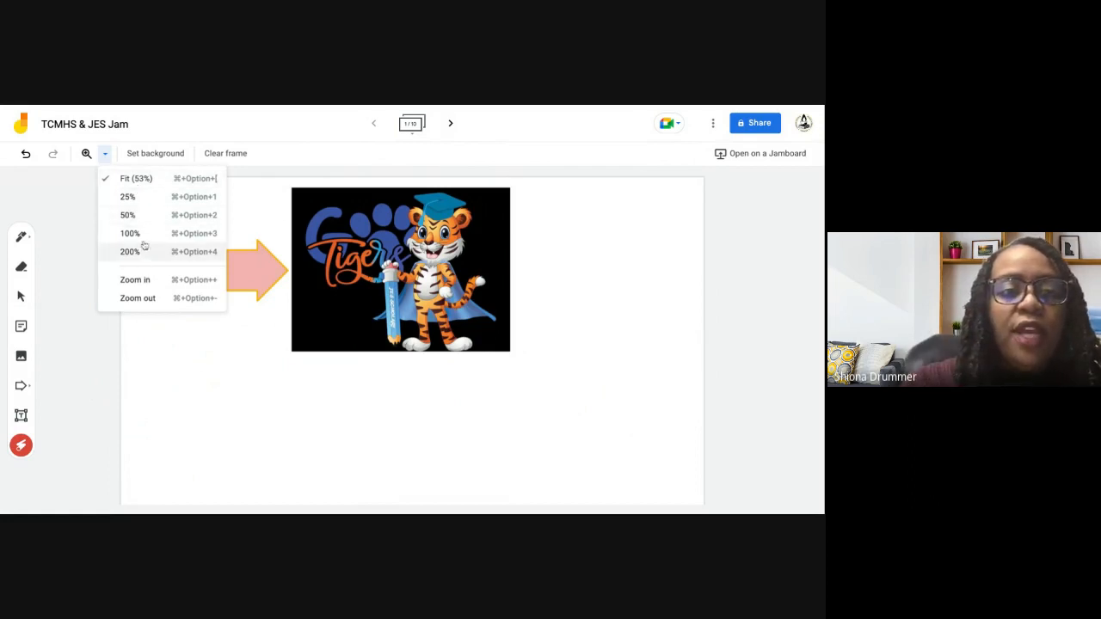
Step: Try the lined and white grid backgrounds on the frame, and apply the gray grid background
left_click(156, 155)
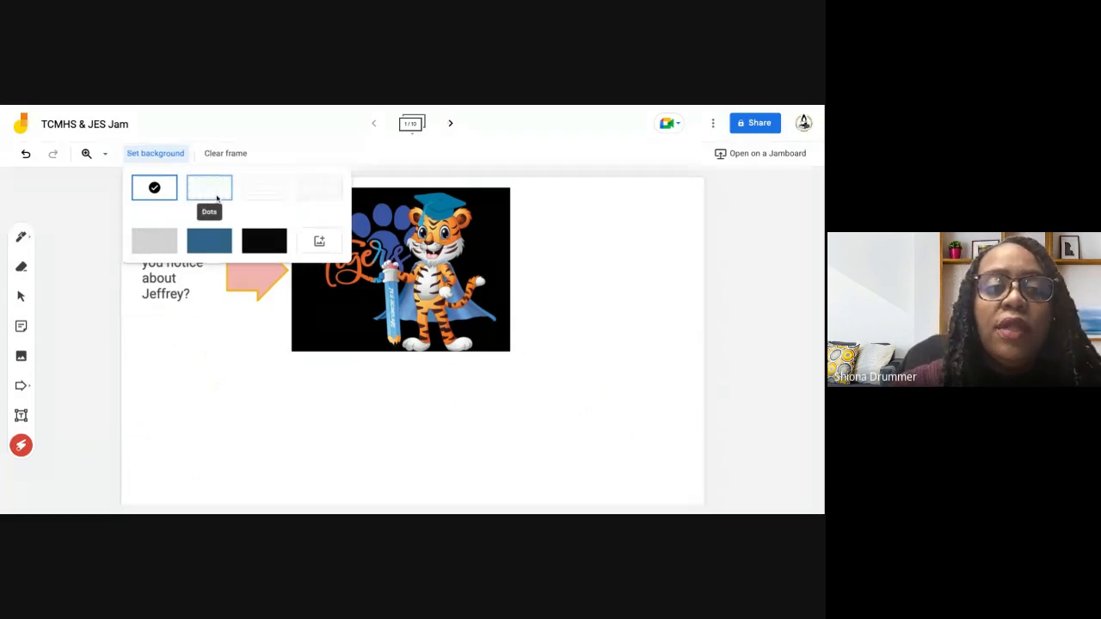
left_click(262, 194)
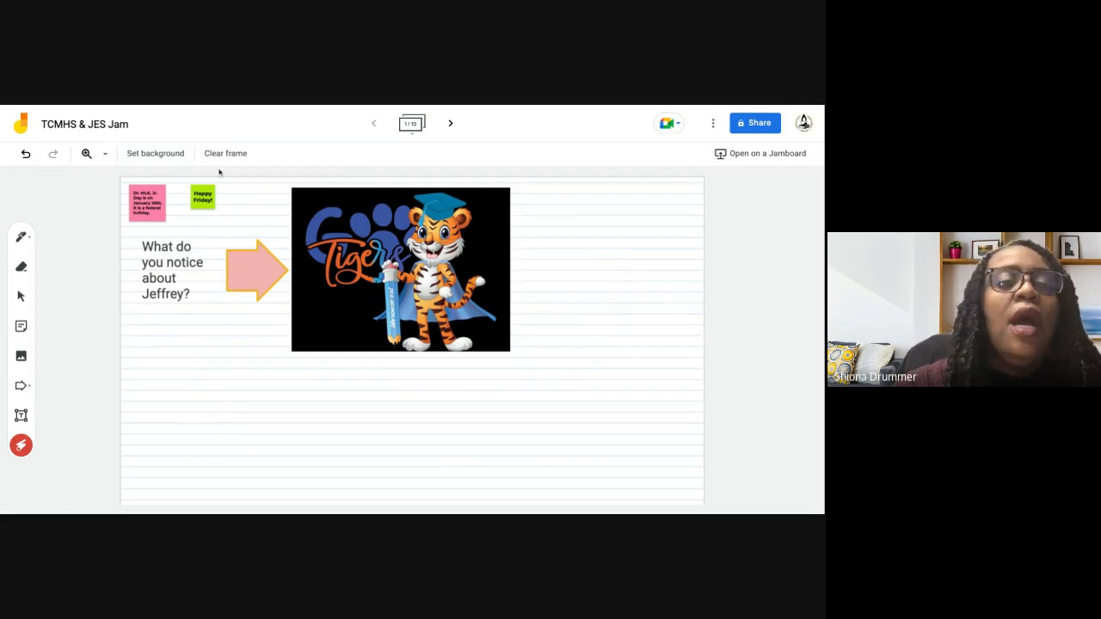
left_click(156, 158)
left_click(310, 190)
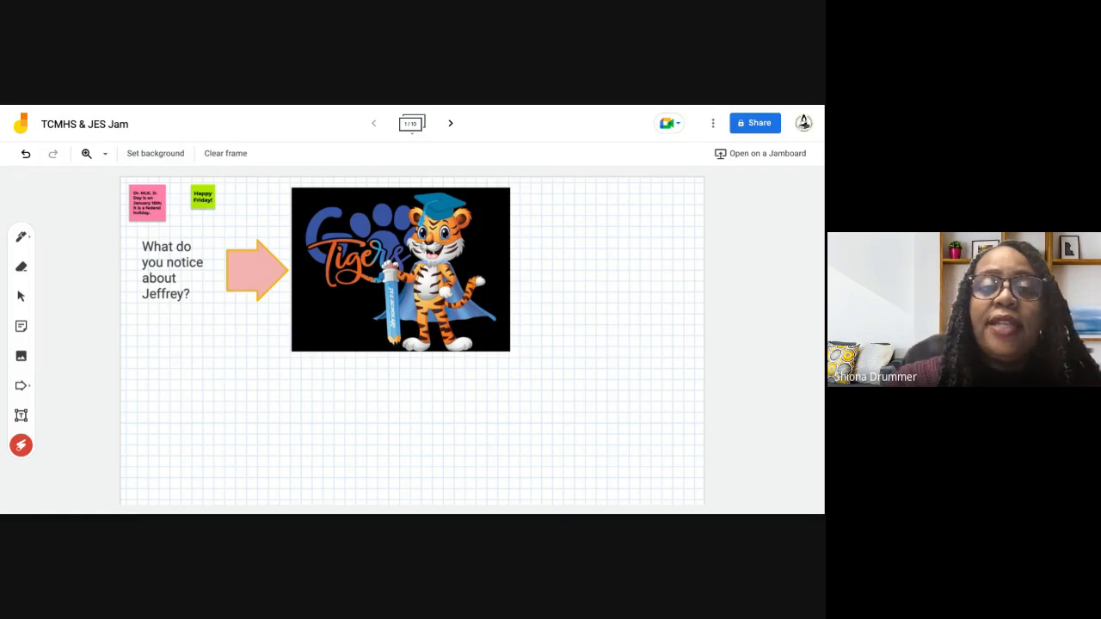
left_click(157, 153)
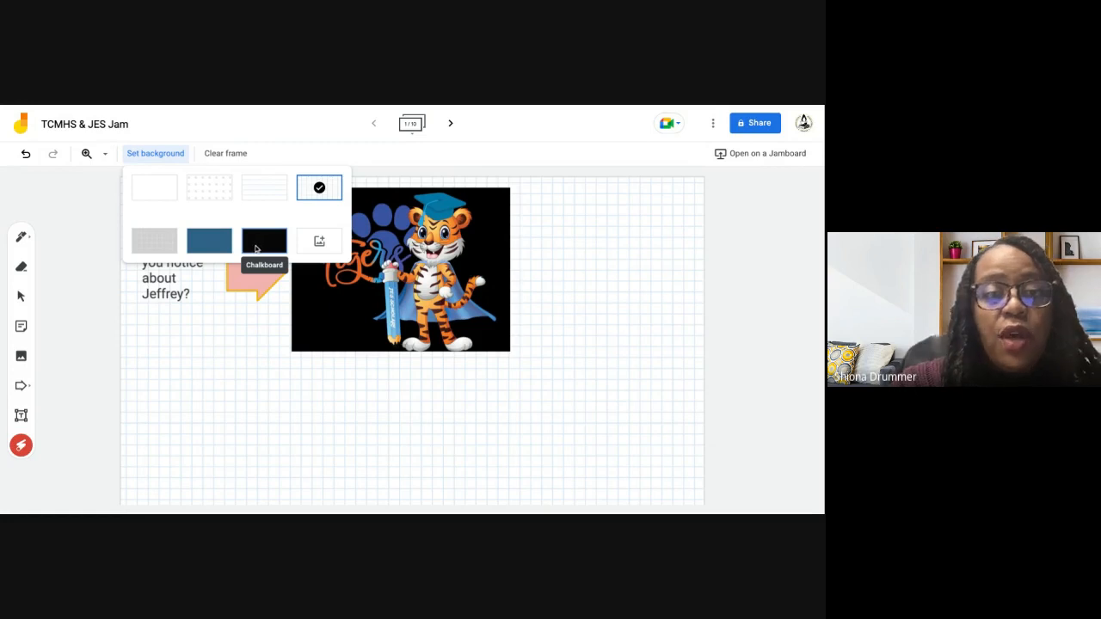
left_click(149, 247)
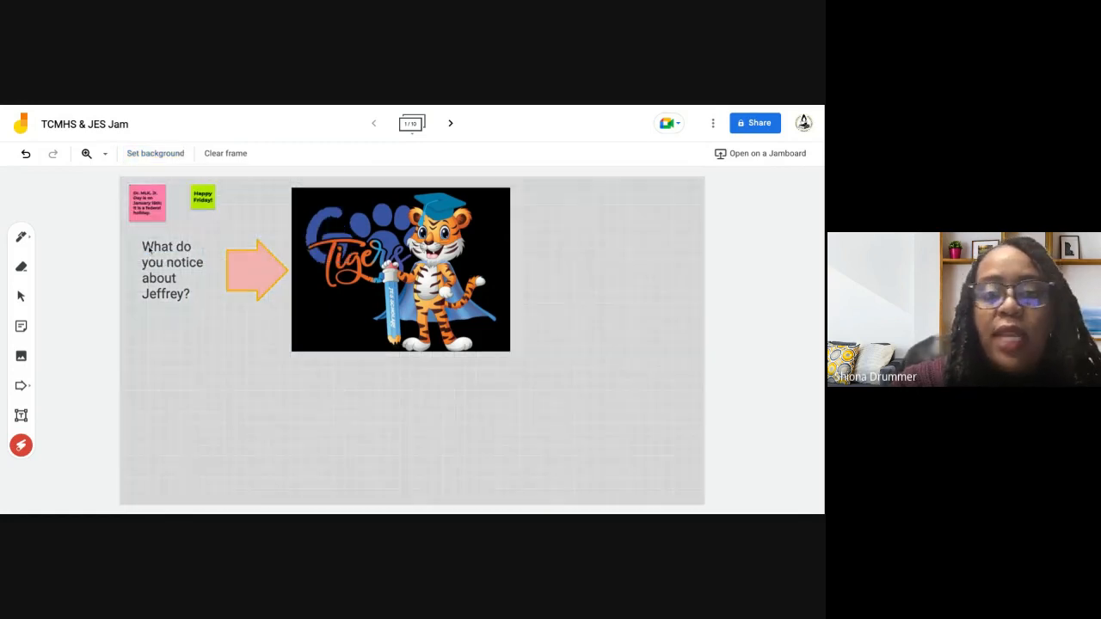
Step: Start choosing a custom background image and search Google Photos for "twiggs county middle school"
left_click(159, 154)
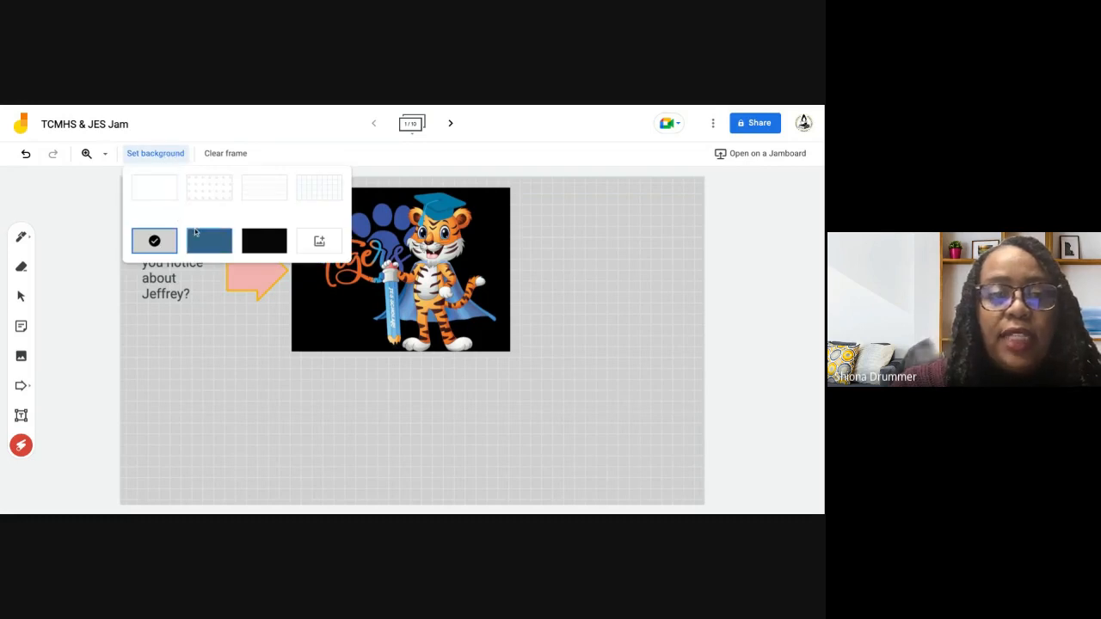
left_click(320, 241)
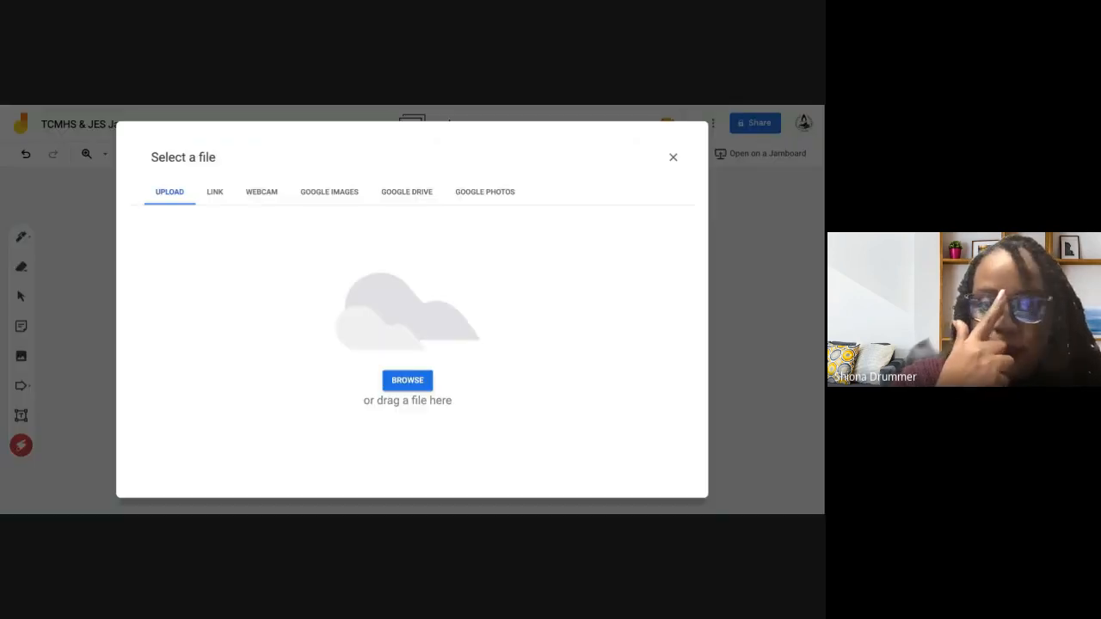
left_click(485, 198)
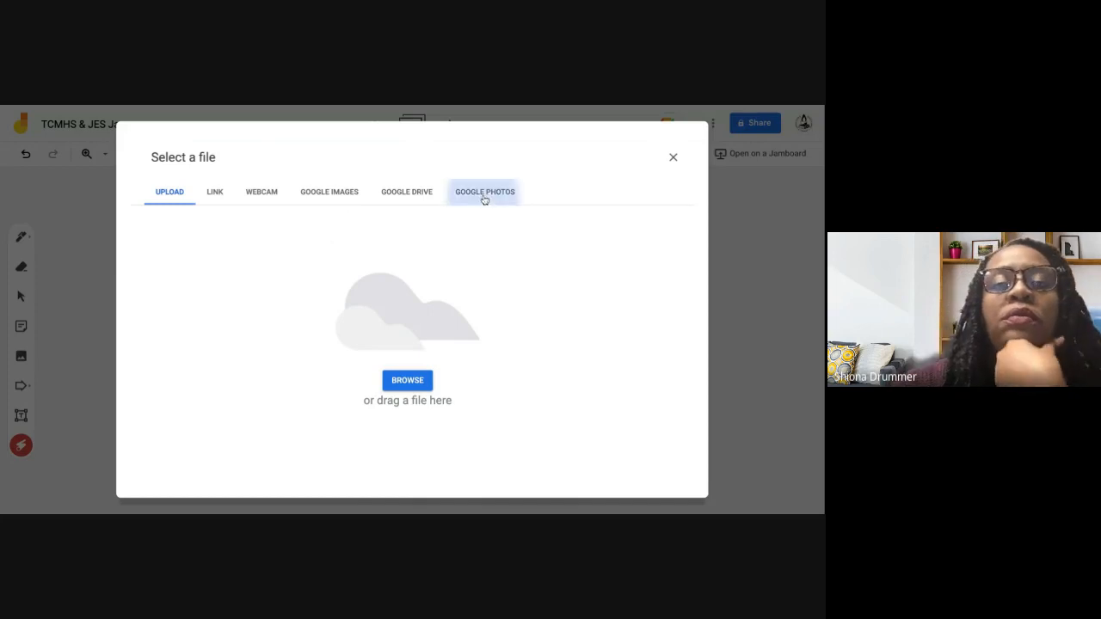
left_click(437, 162)
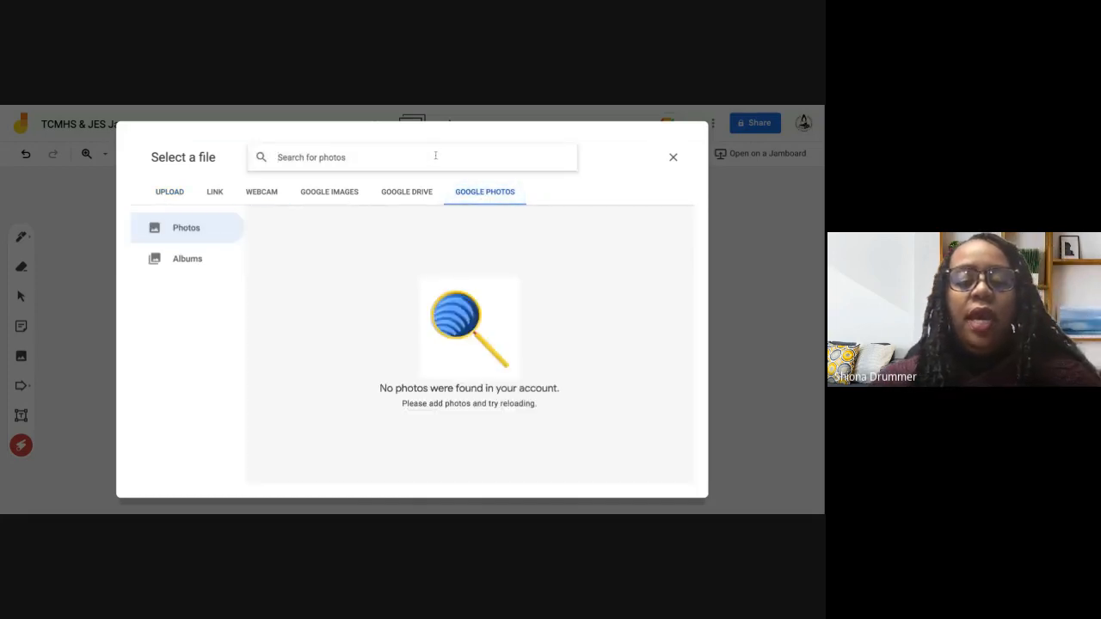
type("twigg")
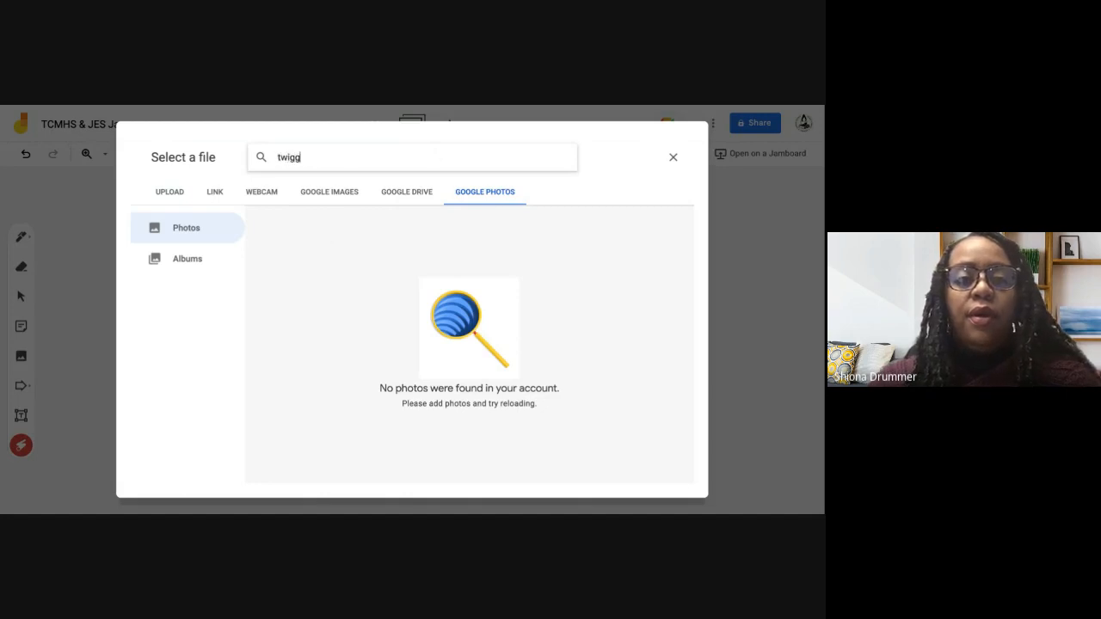
type("s county")
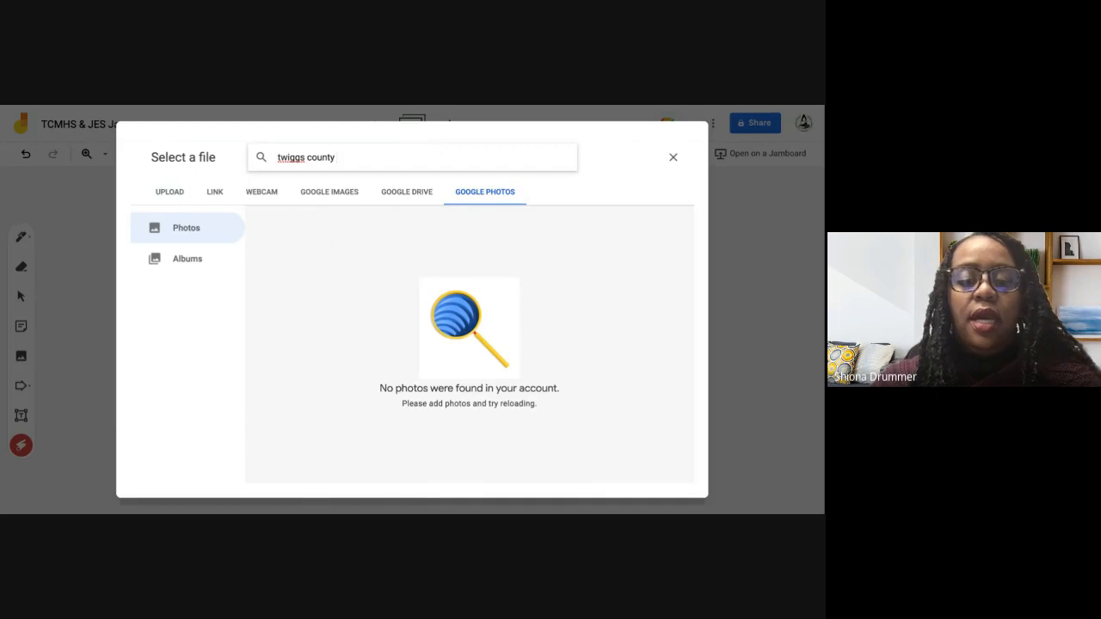
type(" middle ")
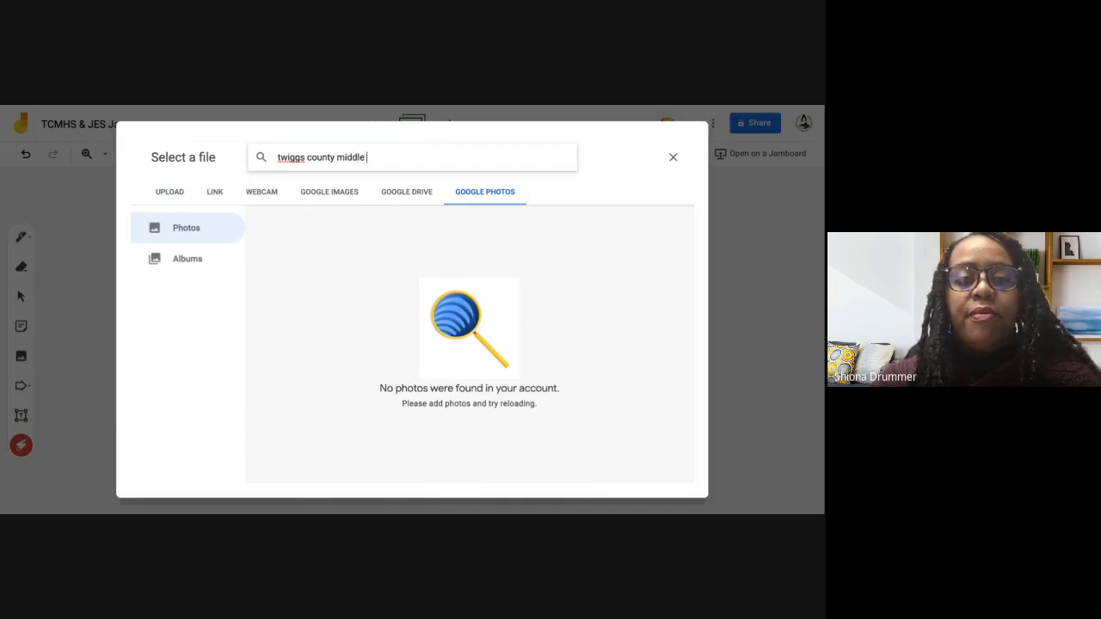
type("school")
key("Return")
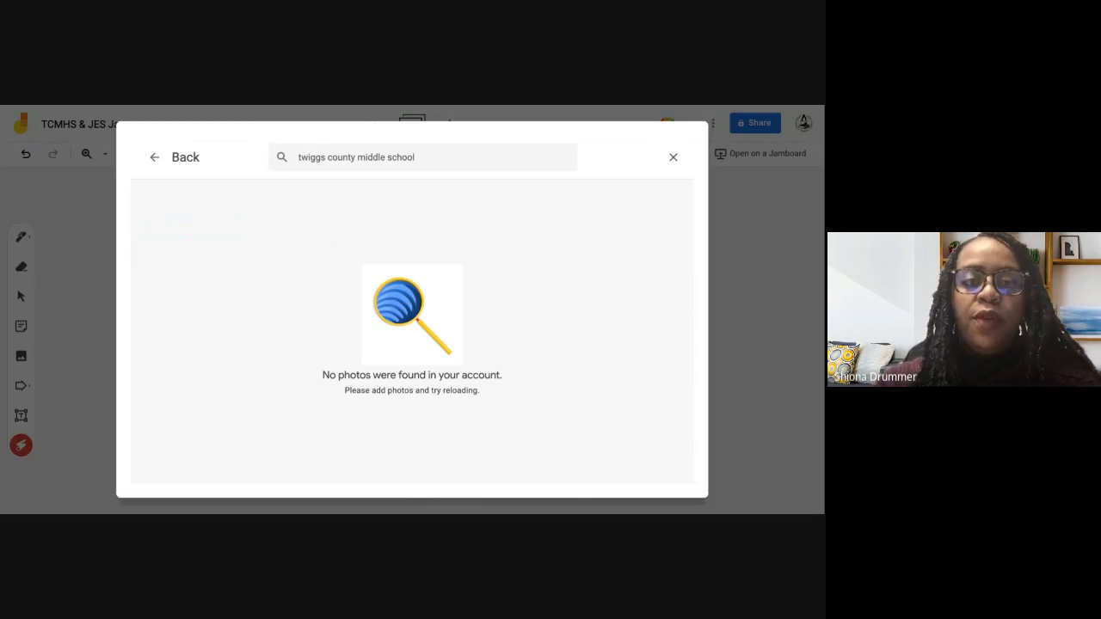
Step: Shorten the Google Photos search to "twiggs county", run it, and return to the file selection
left_click(422, 157)
key("shift+Left")
key("shift+Left")
key("shift+Left")
key("shift+Left")
key("shift+Left")
key("shift+Left")
key("shift+Left")
key("shift+Left")
key("shift+Left")
key("shift+Left")
key("shift+Left")
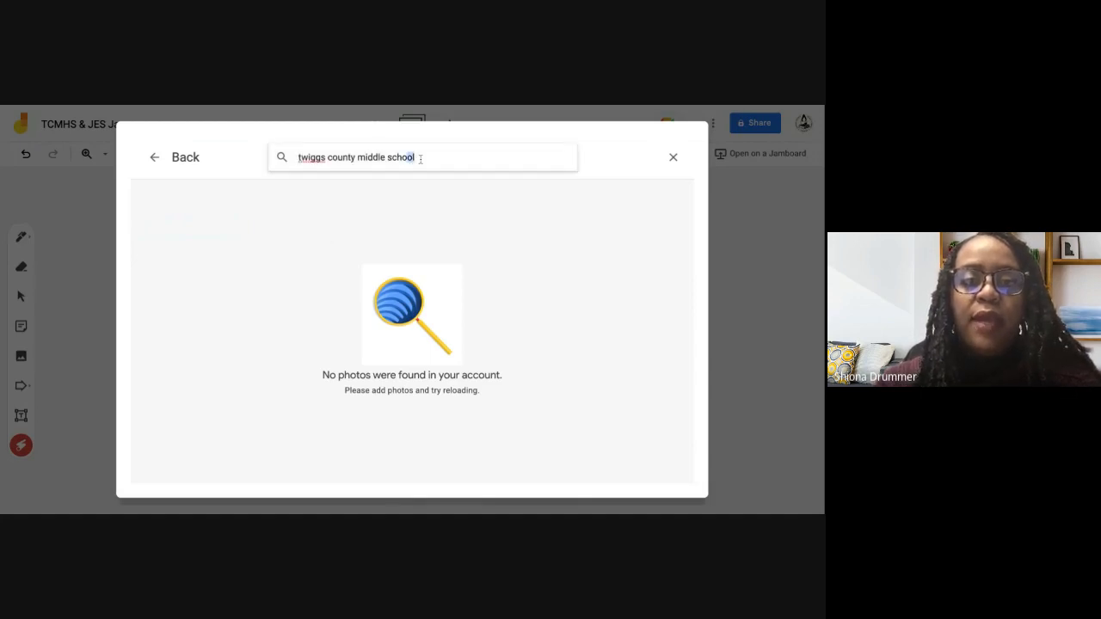
key("shift+Left")
key("shift+Left")
left_click(421, 159)
key("ctrl+shift+Left")
key("ctrl+shift+Left")
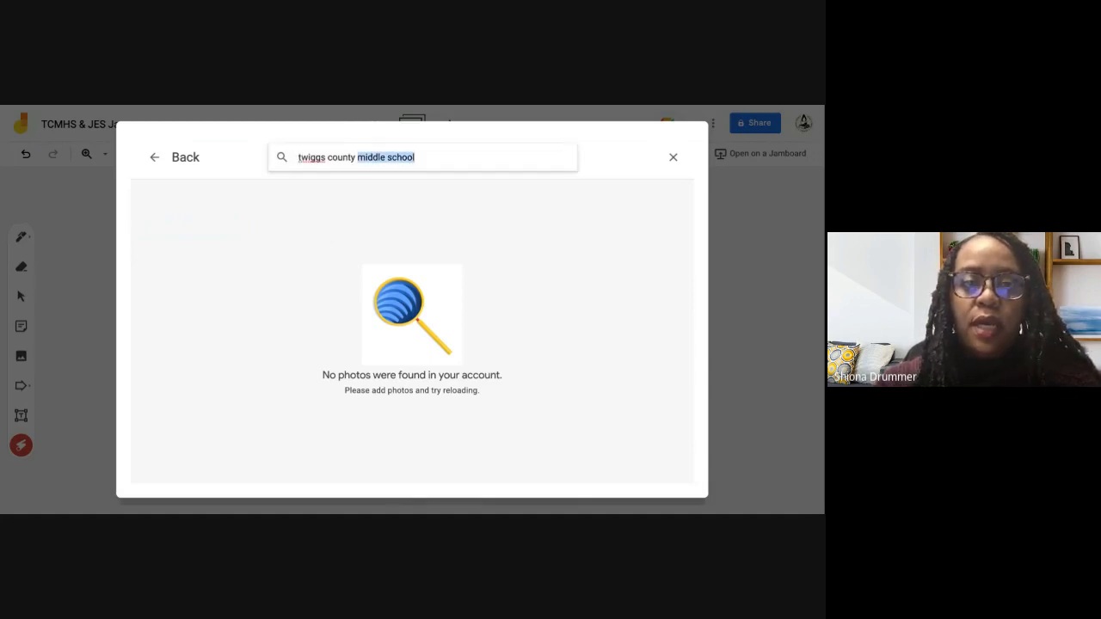
key("BackSpace")
key("Return")
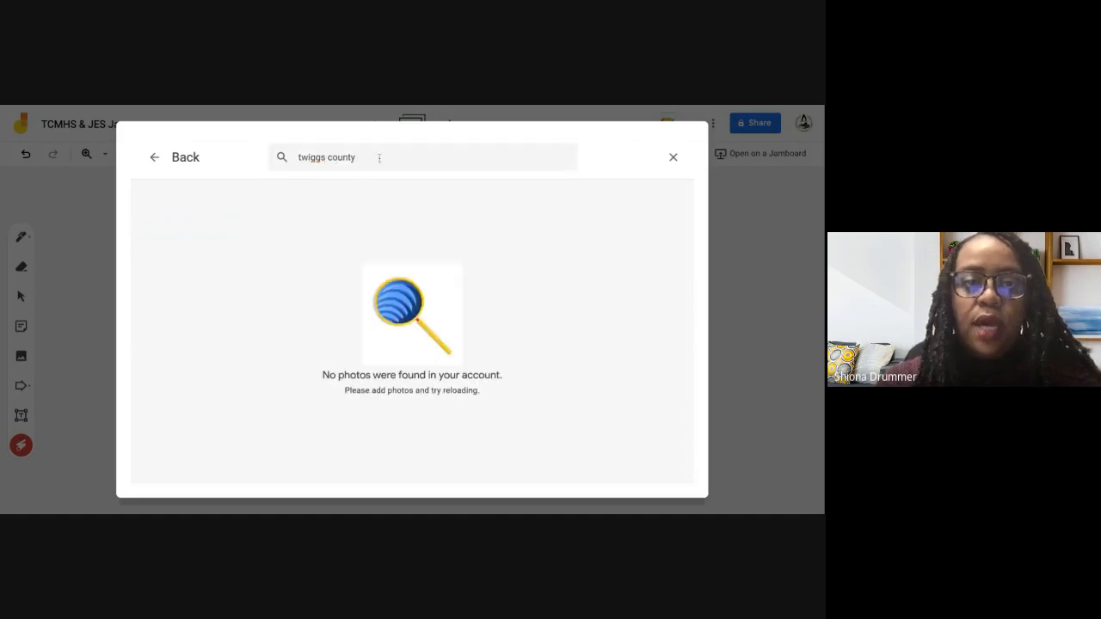
left_click(154, 159)
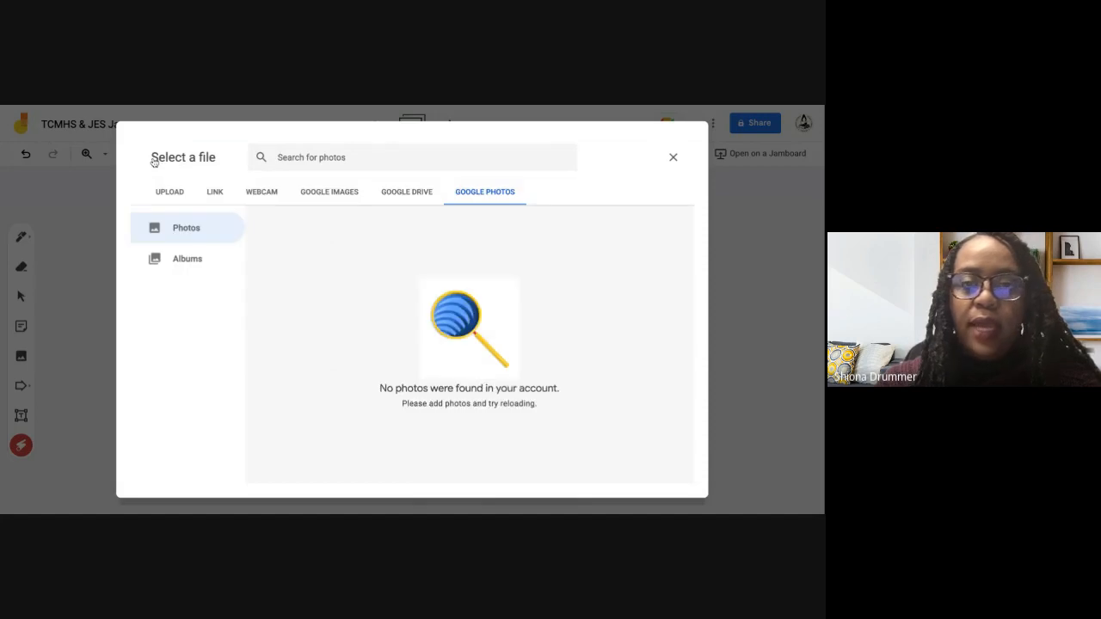
Step: Search Google Images for "twiggs county middle high school" as the source of the custom background
left_click(326, 202)
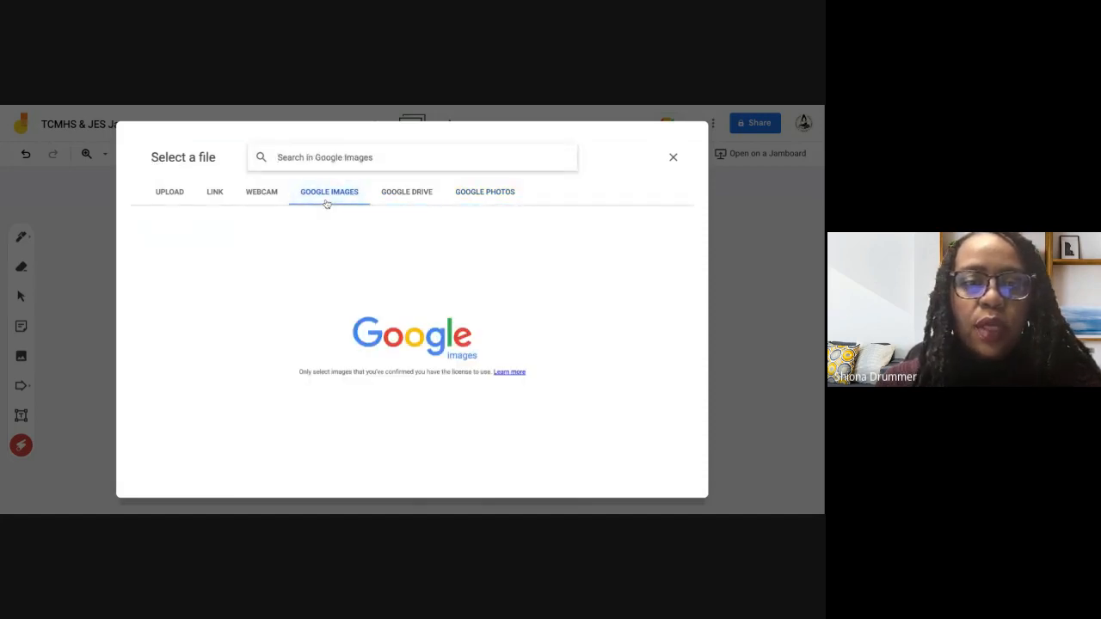
left_click(315, 157)
type("twiggs cou")
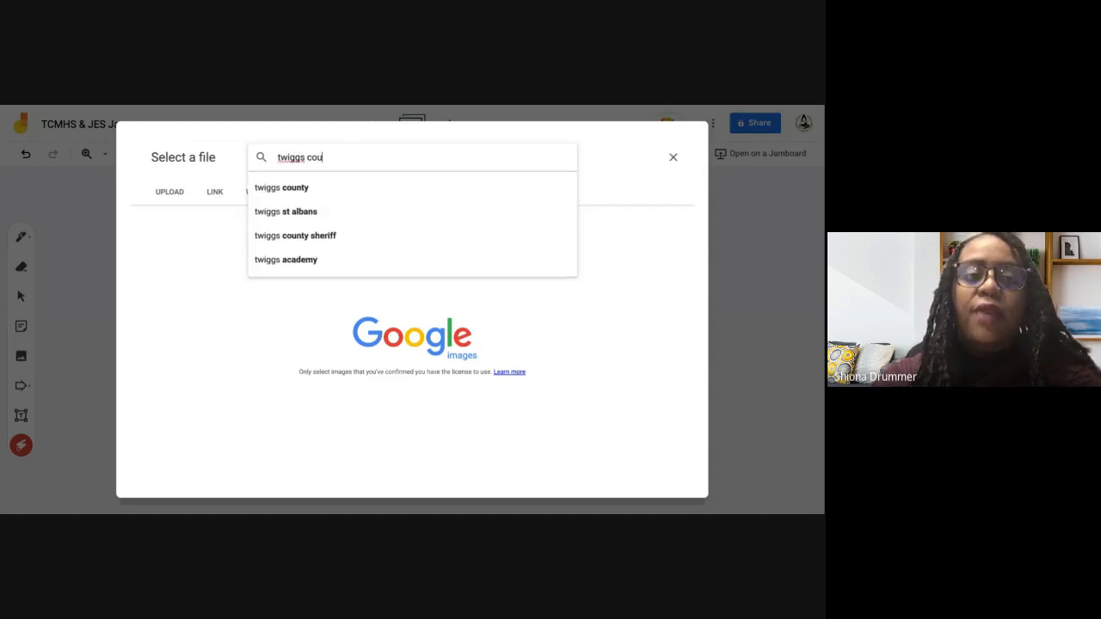
type("nty mi")
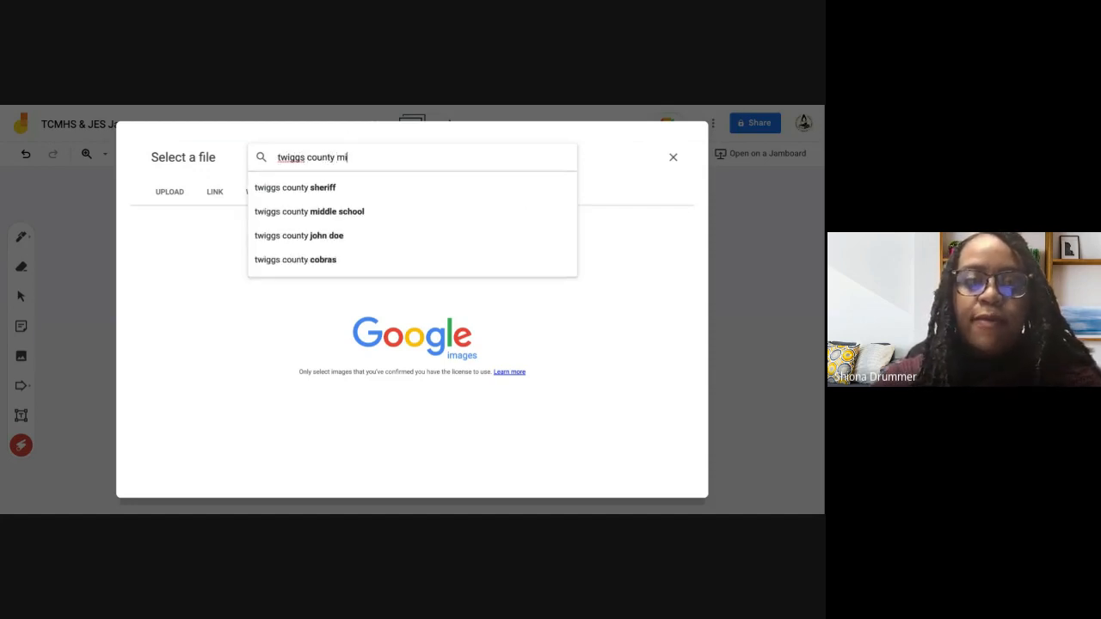
type("ddle ")
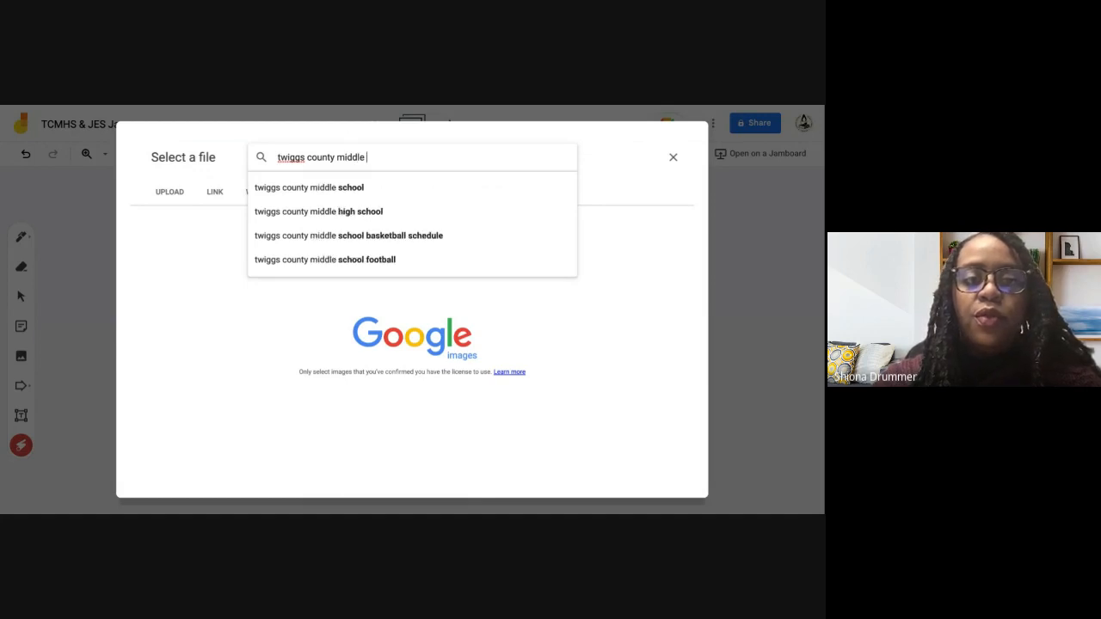
type("high school")
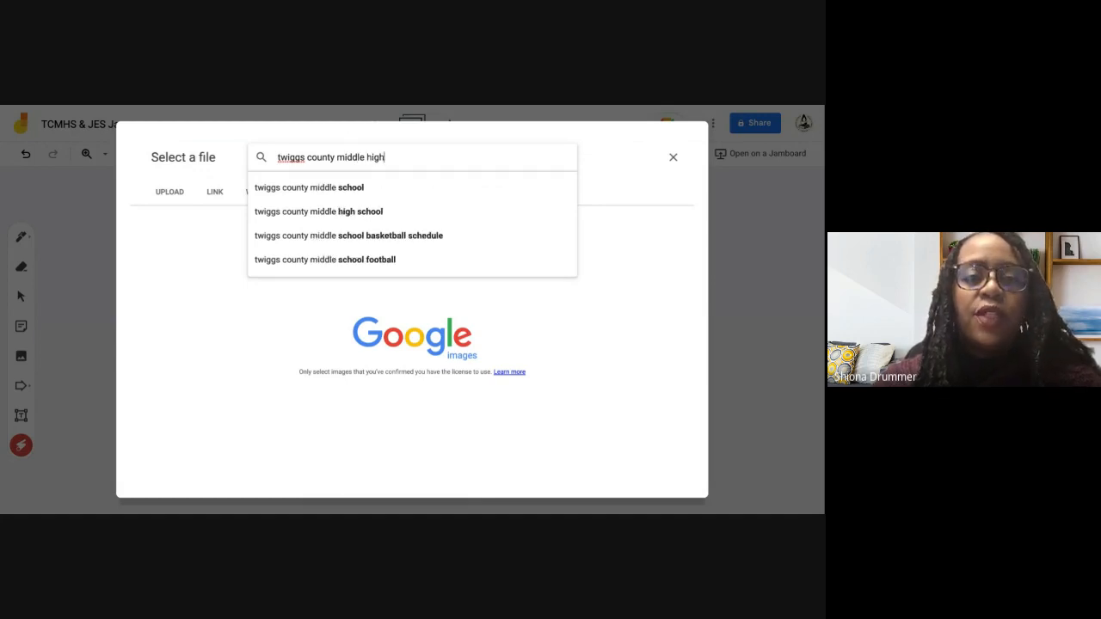
key("Return")
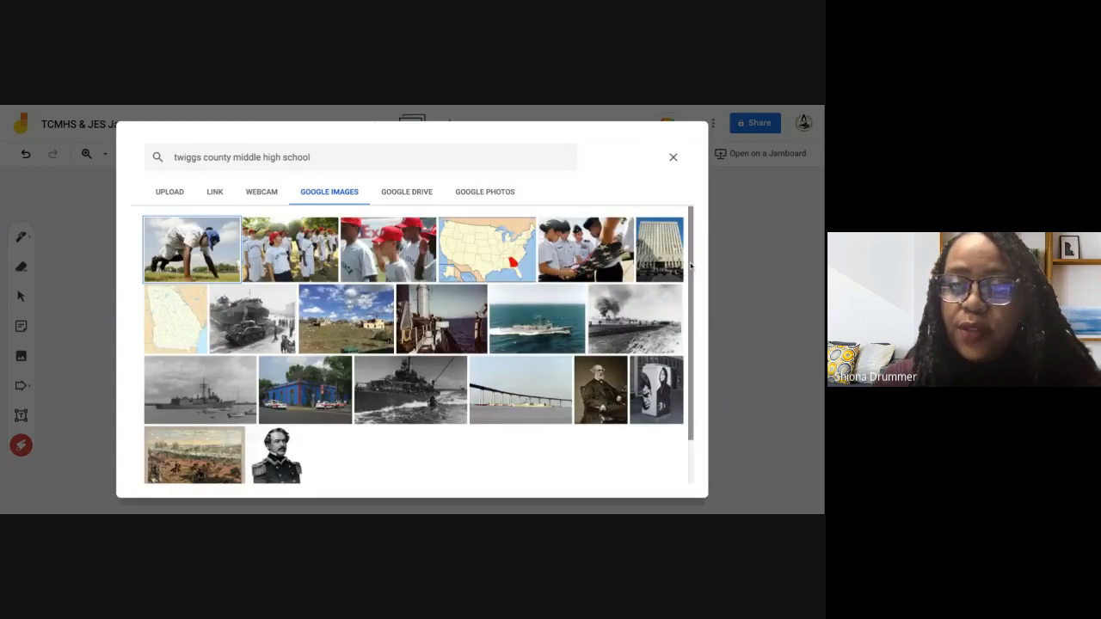
Step: Look through the image results and set the Georgia county map as the frame background
scroll(685, 269, "down", 2)
scroll(690, 267, "down", 1)
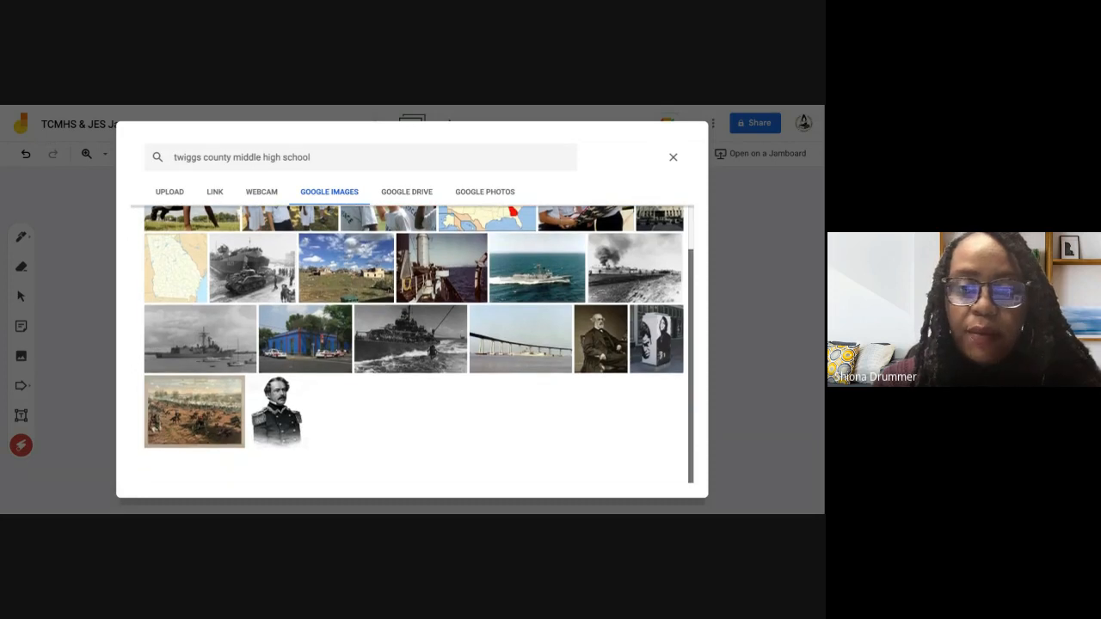
scroll(690, 266, "up", 2)
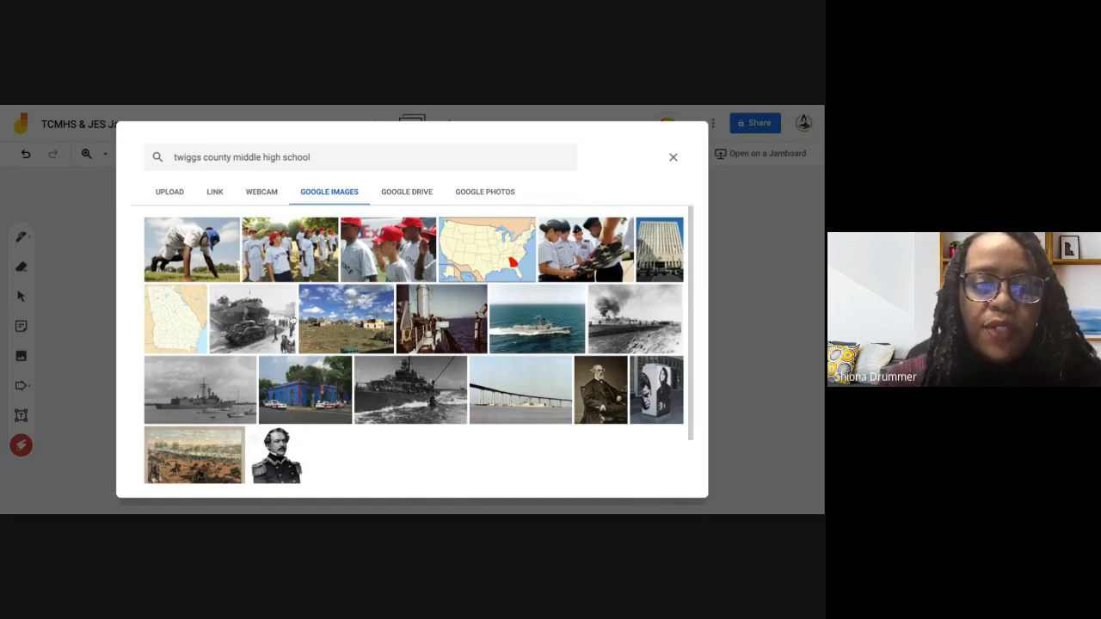
left_click(181, 330)
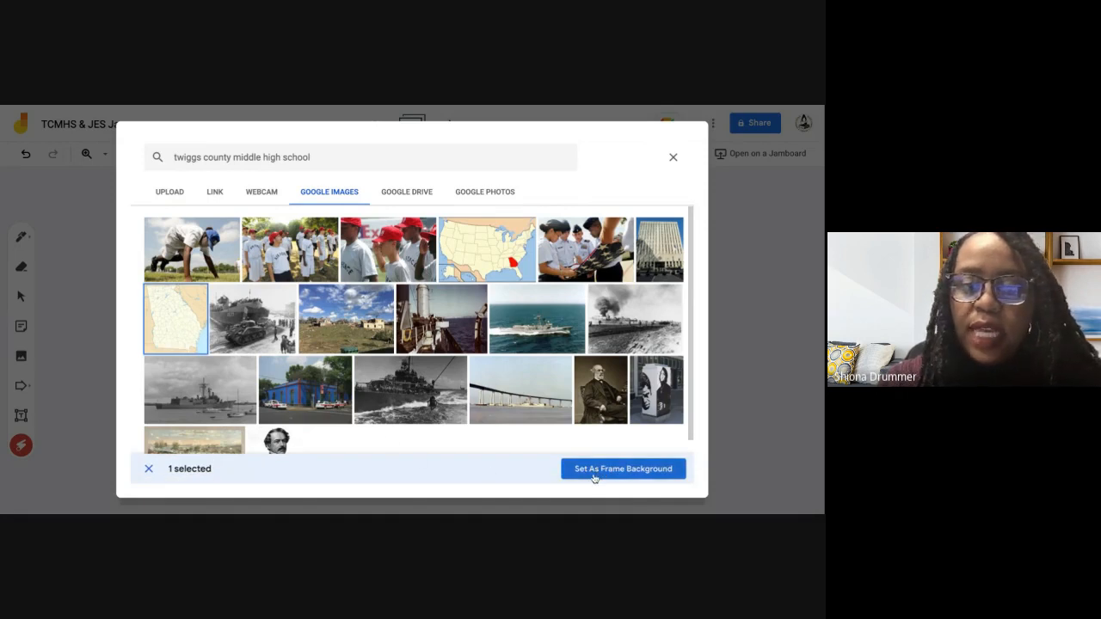
left_click(621, 476)
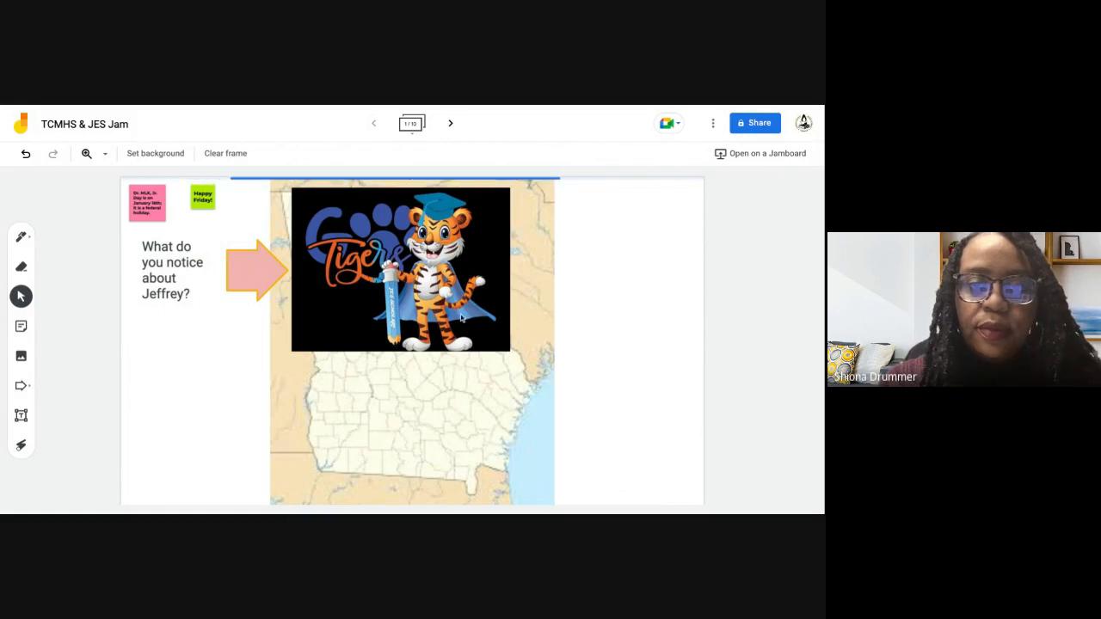
Step: Move the tiger image off the map to the frame's upper-right corner and shrink it to fit the blank strip
left_click_drag(298, 323, 473, 320)
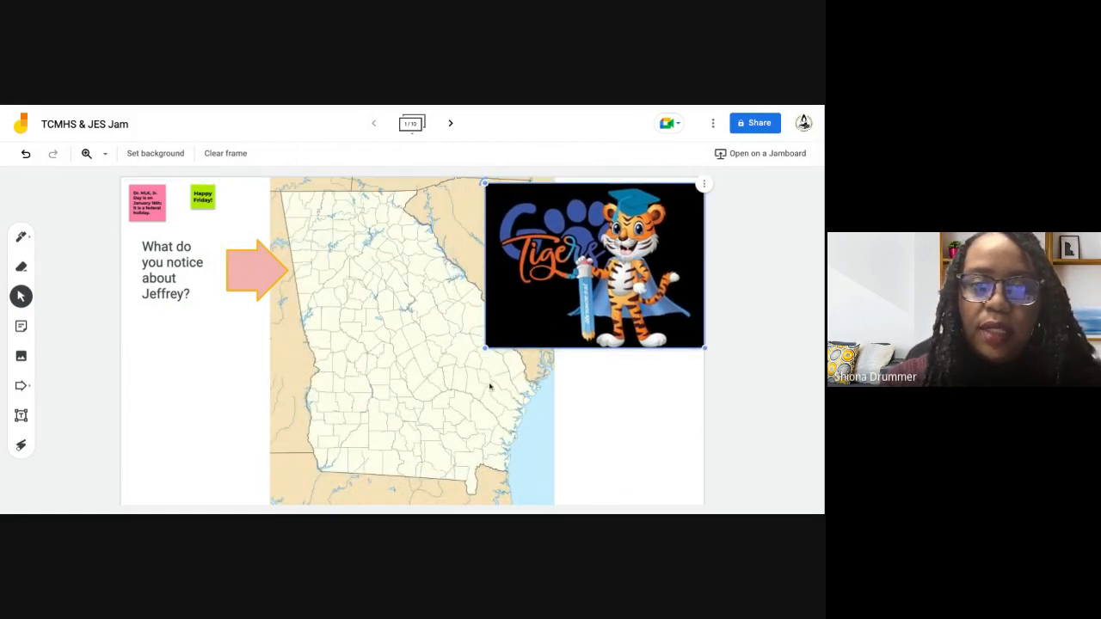
left_click_drag(485, 347, 558, 292)
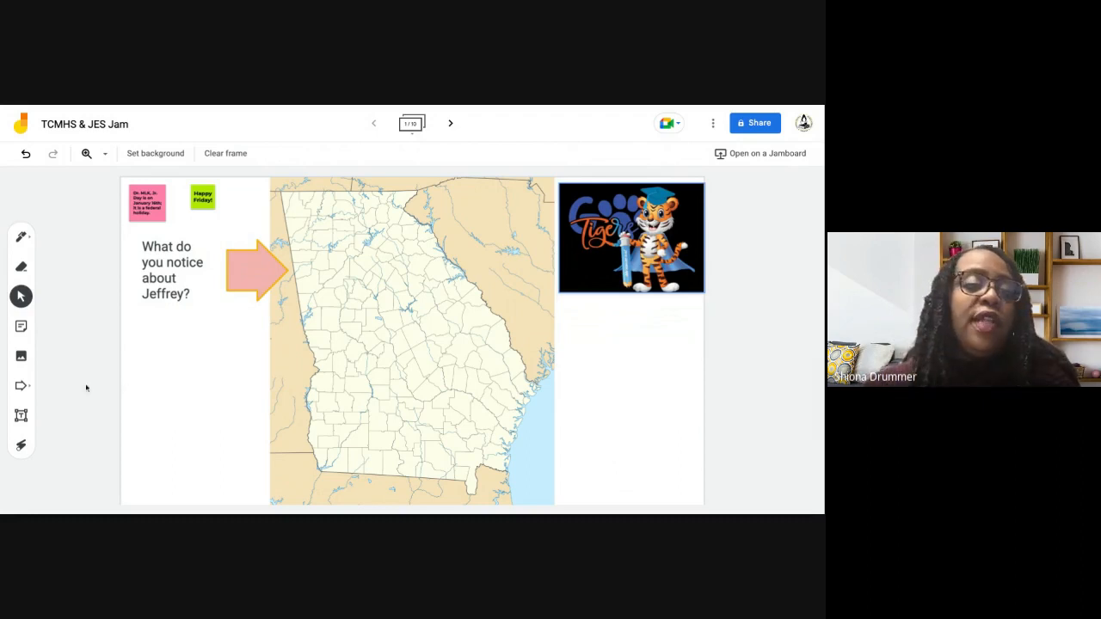
Step: Choose the circle shape with a red border and place a circle on the blank area below the question text
left_click(21, 386)
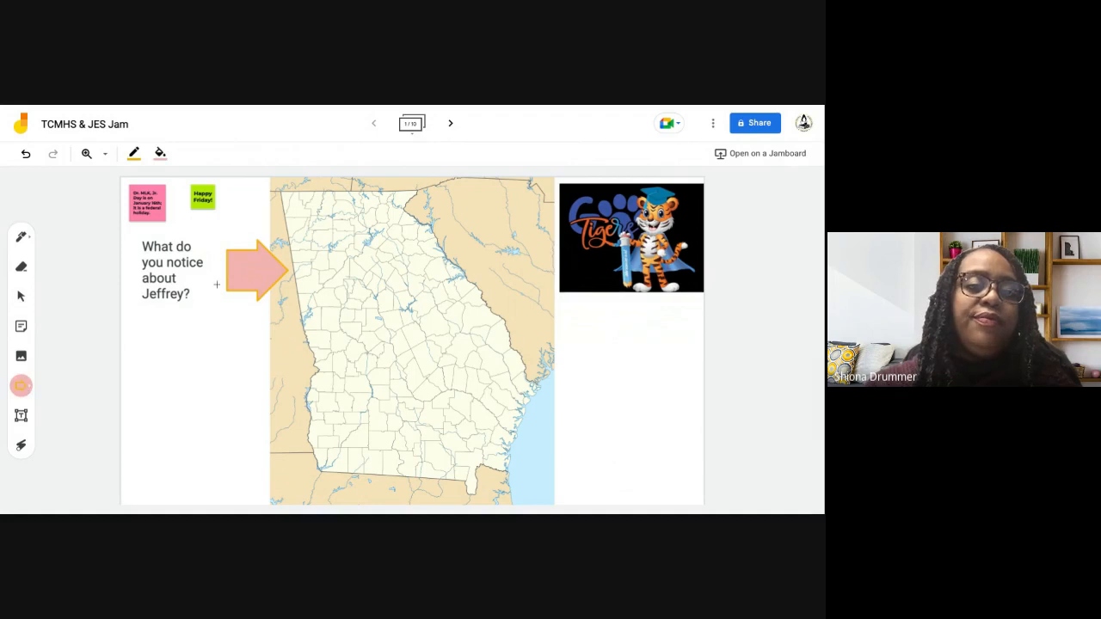
left_click(31, 387)
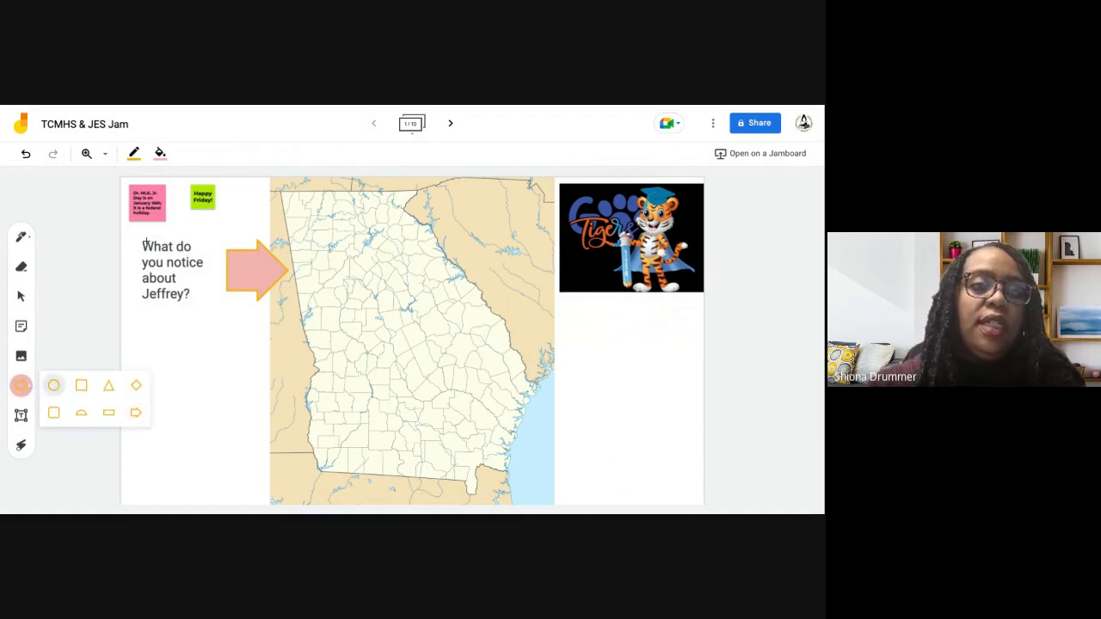
left_click(133, 153)
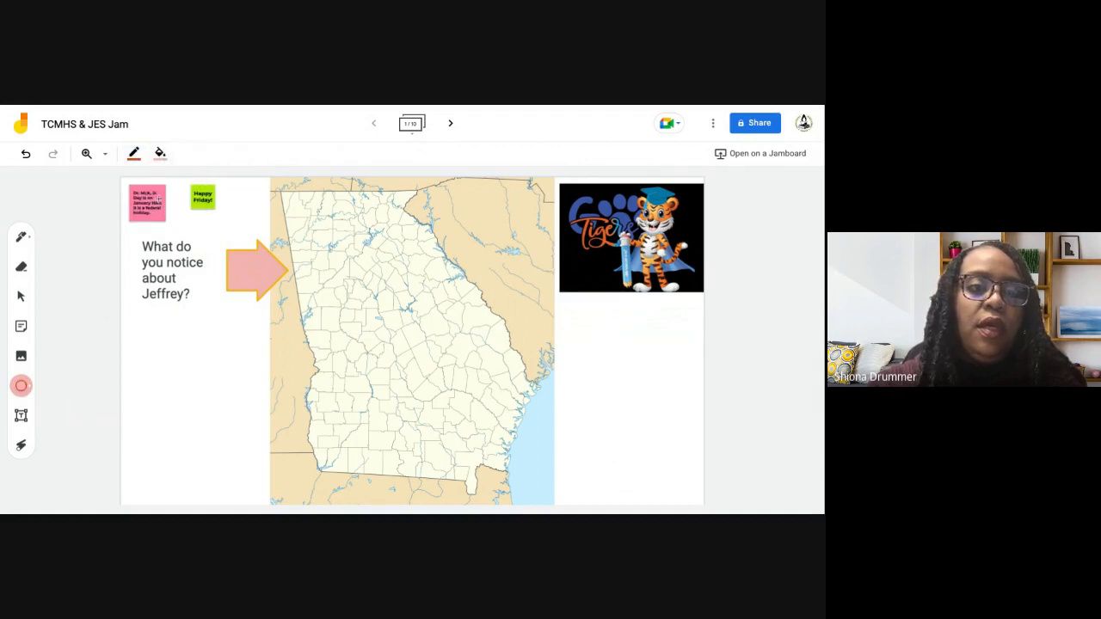
left_click(26, 387)
left_click(55, 384)
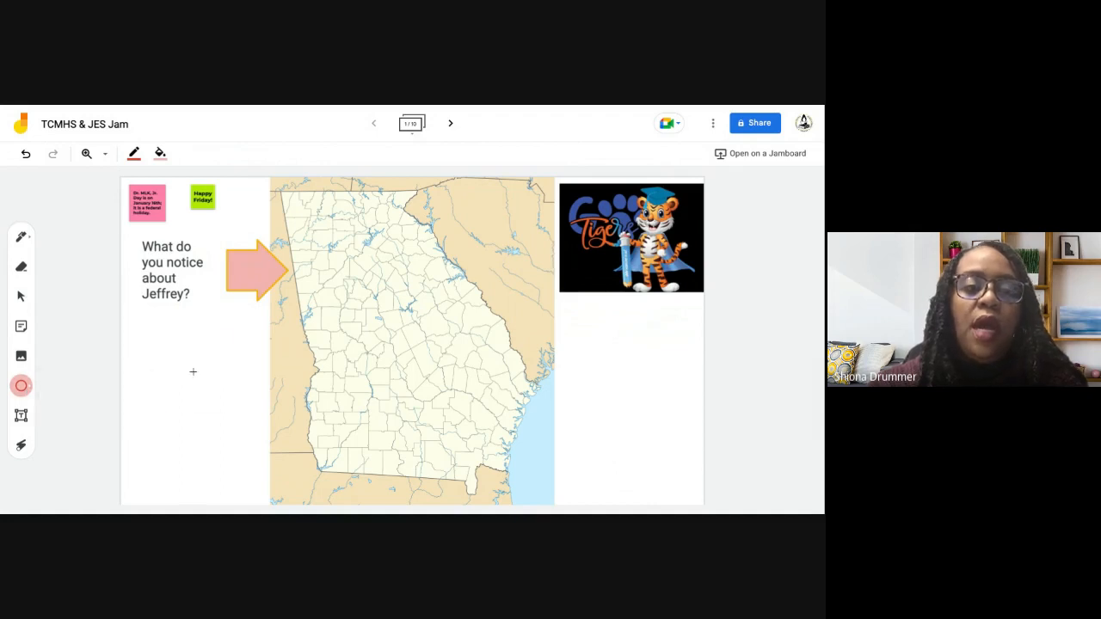
left_click(193, 372)
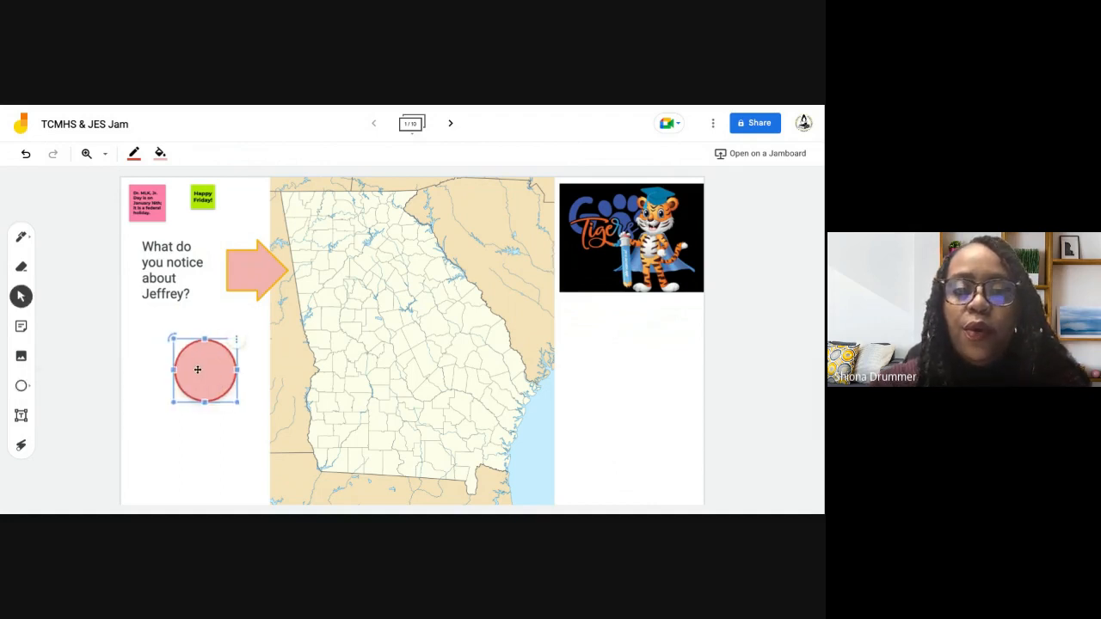
Step: Move the circle onto the central part of the Georgia map, shrink it to mark the area, and deselect it
left_click_drag(197, 369, 398, 327)
left_click_drag(425, 362, 393, 328)
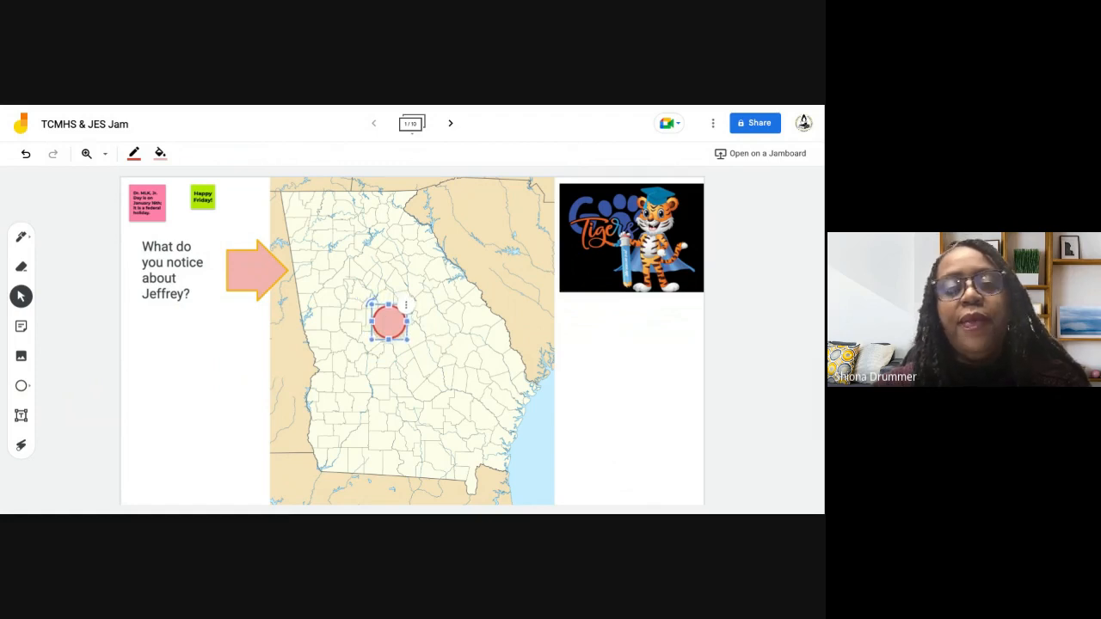
left_click(213, 395)
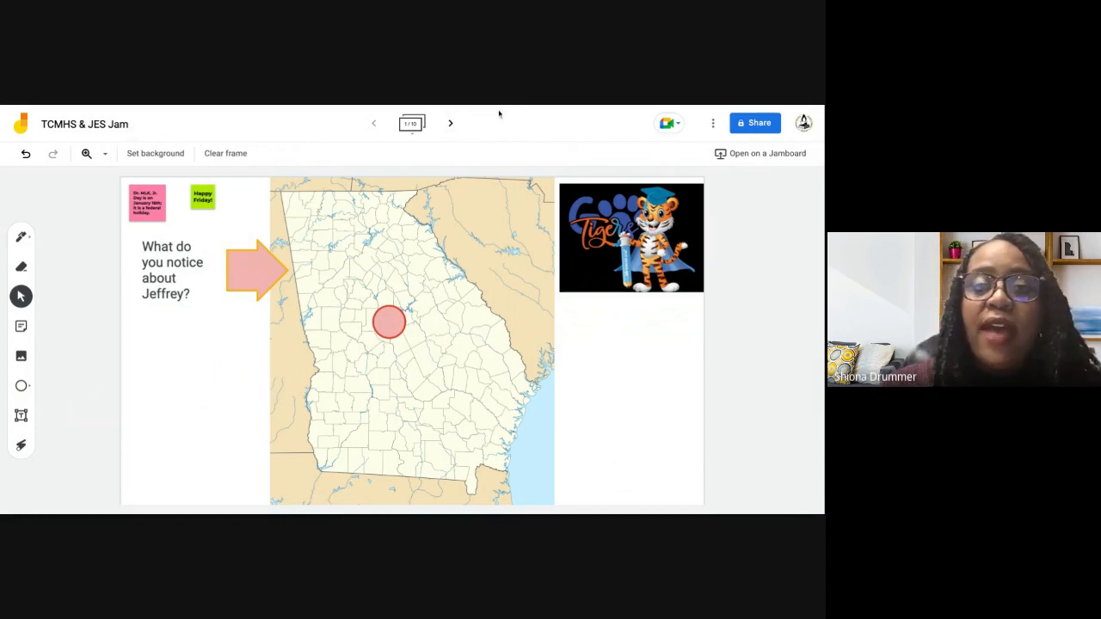
Step: Page forward and back between the Jam's frames, and stop on a blank frame
left_click(451, 124)
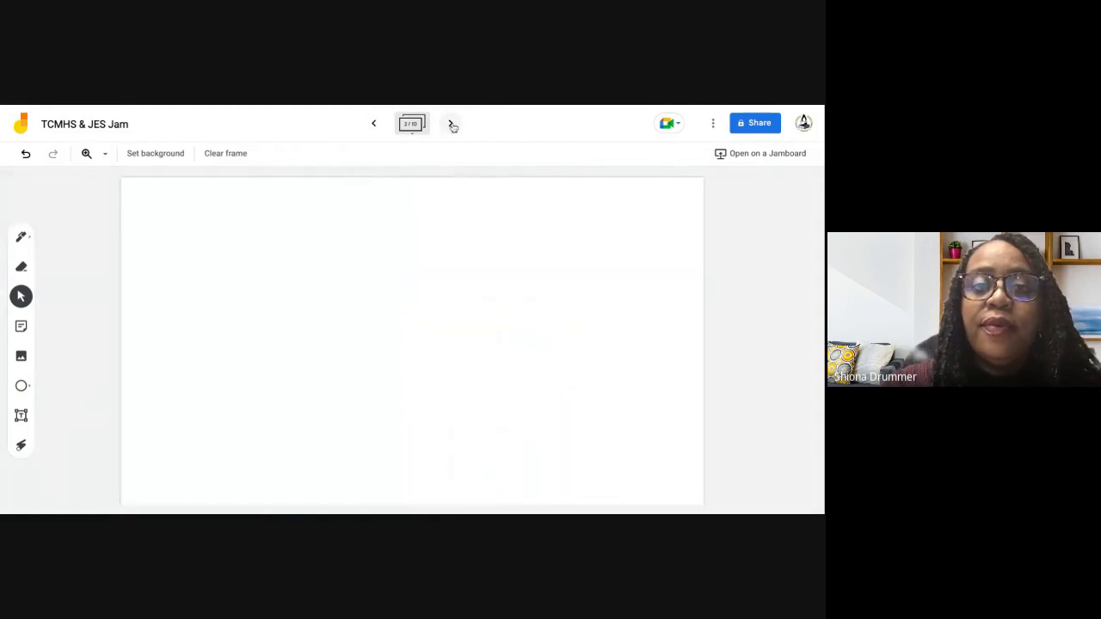
left_click(374, 125)
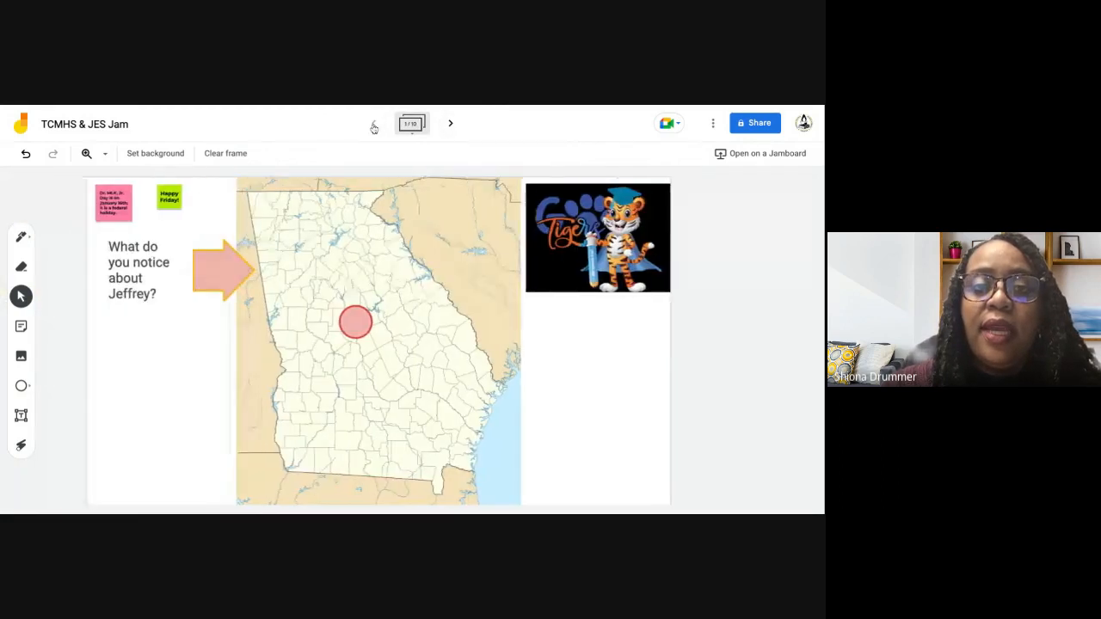
left_click(451, 126)
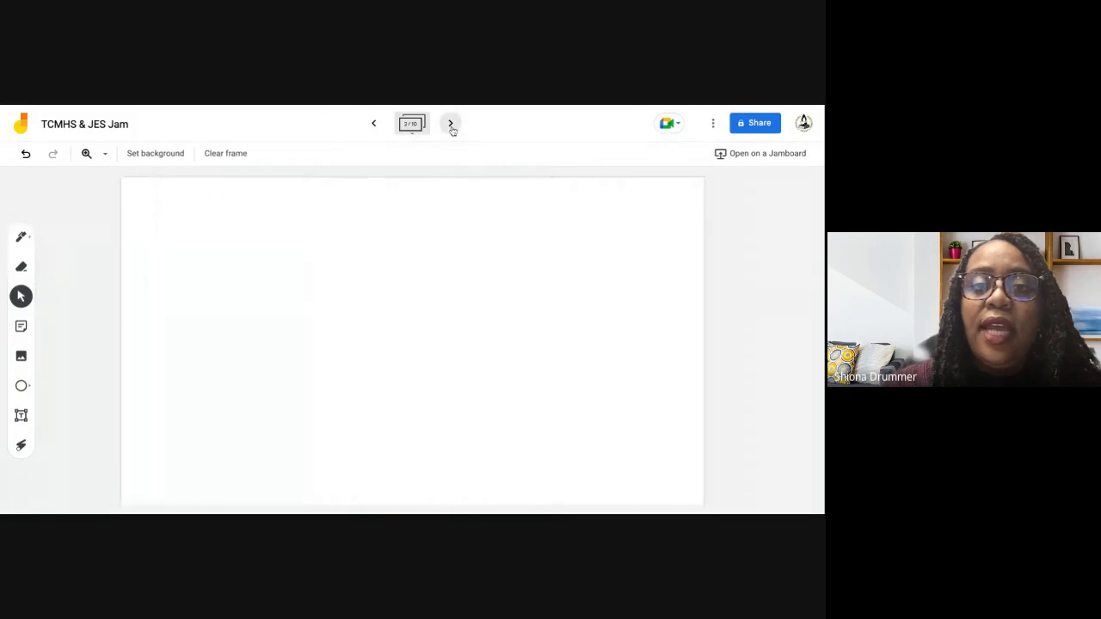
Step: Start sharing the Jam and add a colleague from the directory suggestions as the recipient
left_click(754, 125)
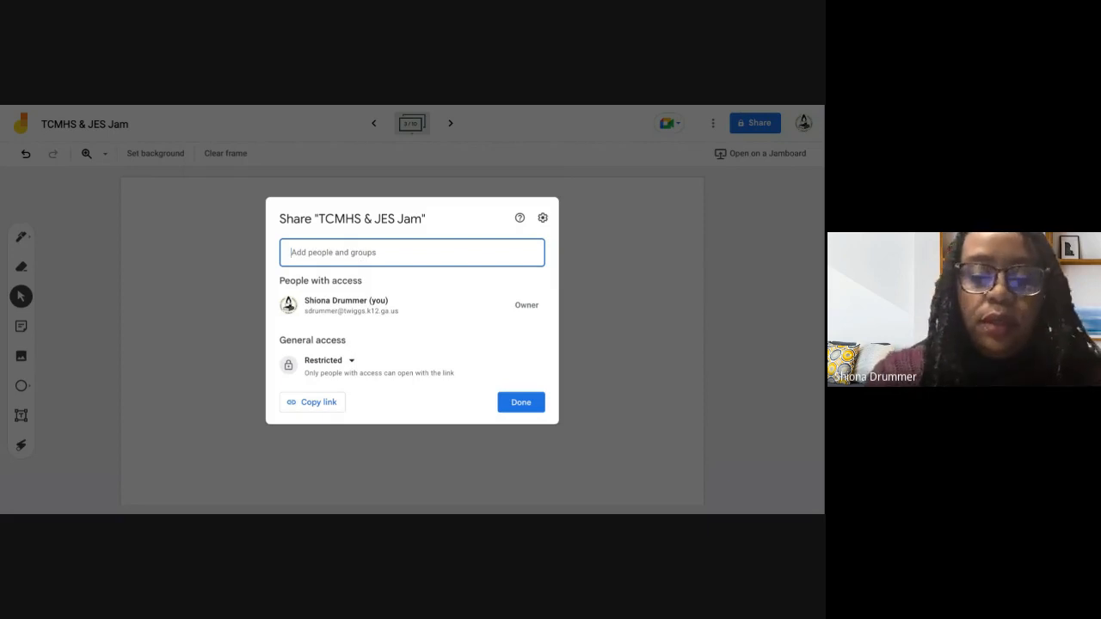
type("pea")
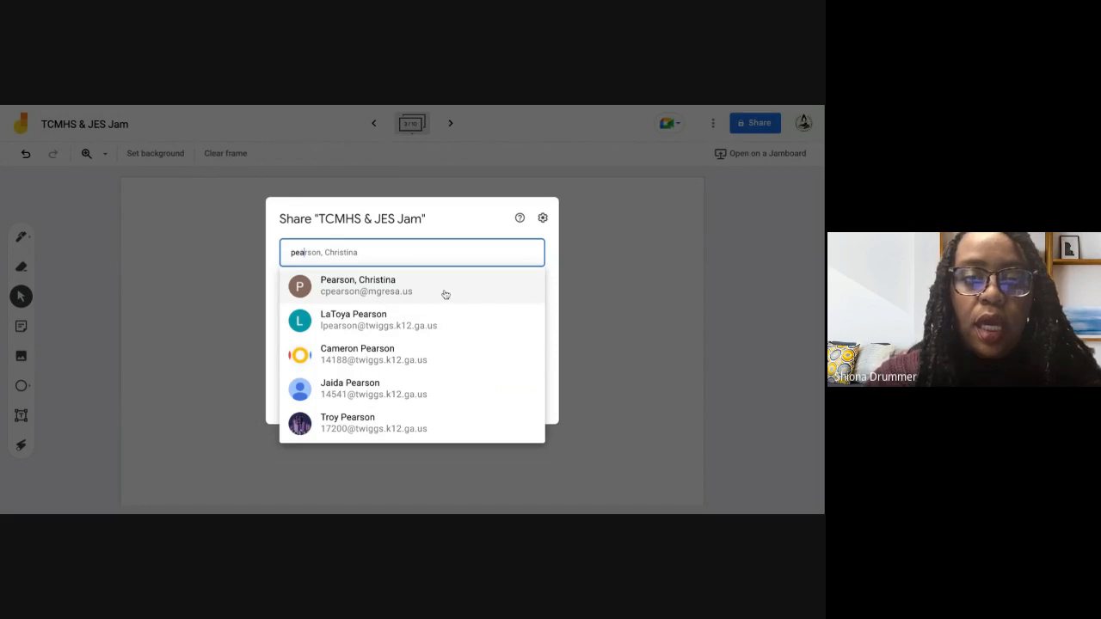
mouse_move(445, 294)
left_click(373, 320)
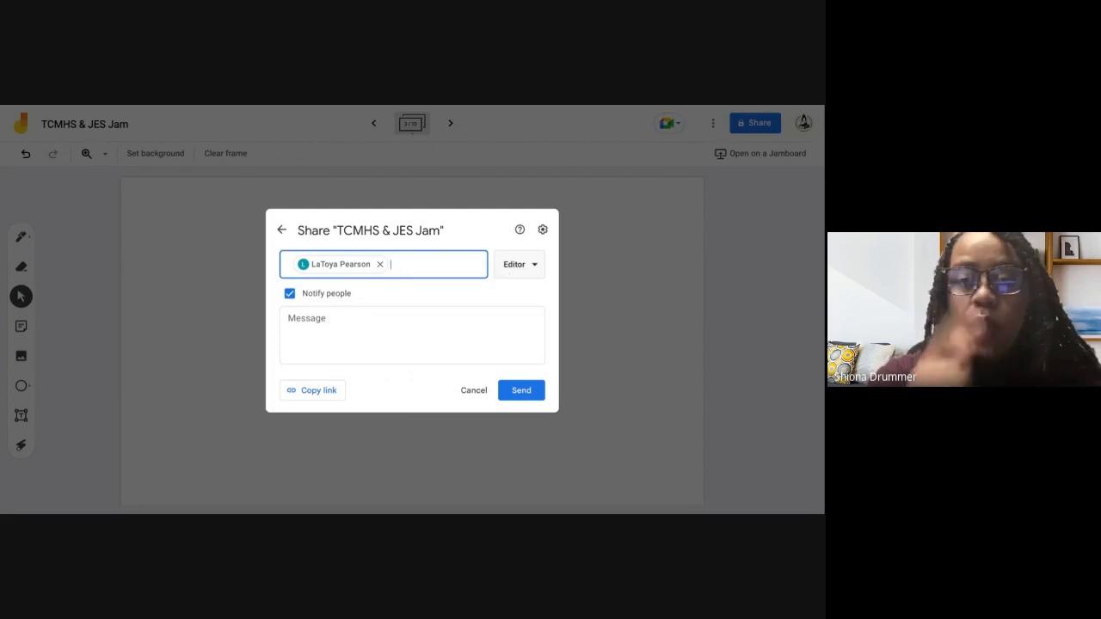
Step: Keep the recipient as Editor, add an access expiration, and set its date to February 14, 2023
left_click(507, 273)
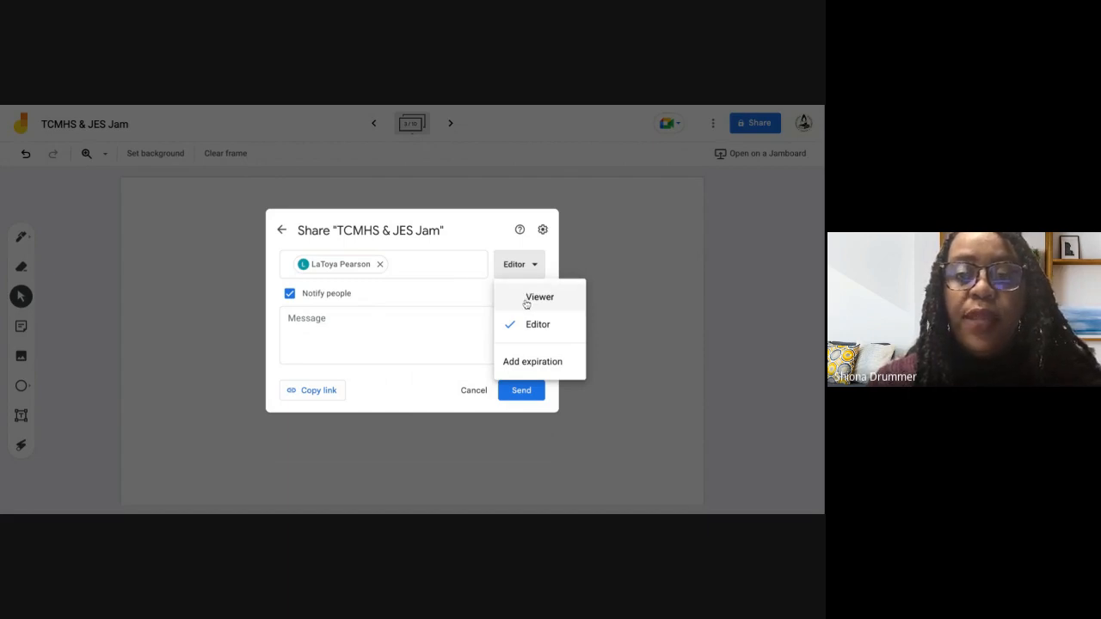
left_click(535, 367)
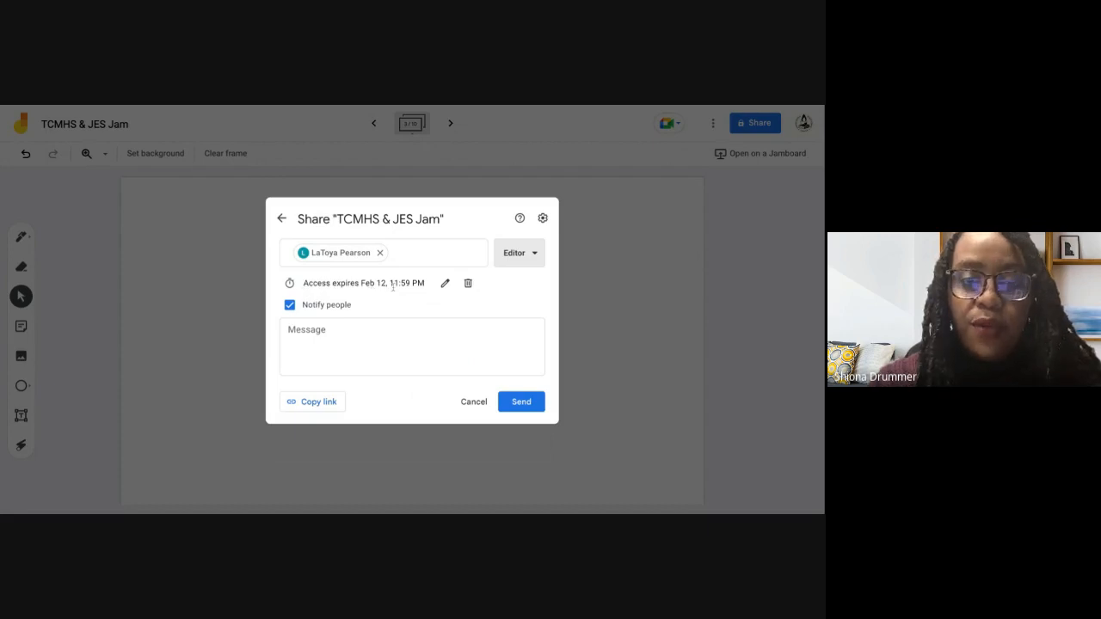
left_click(445, 285)
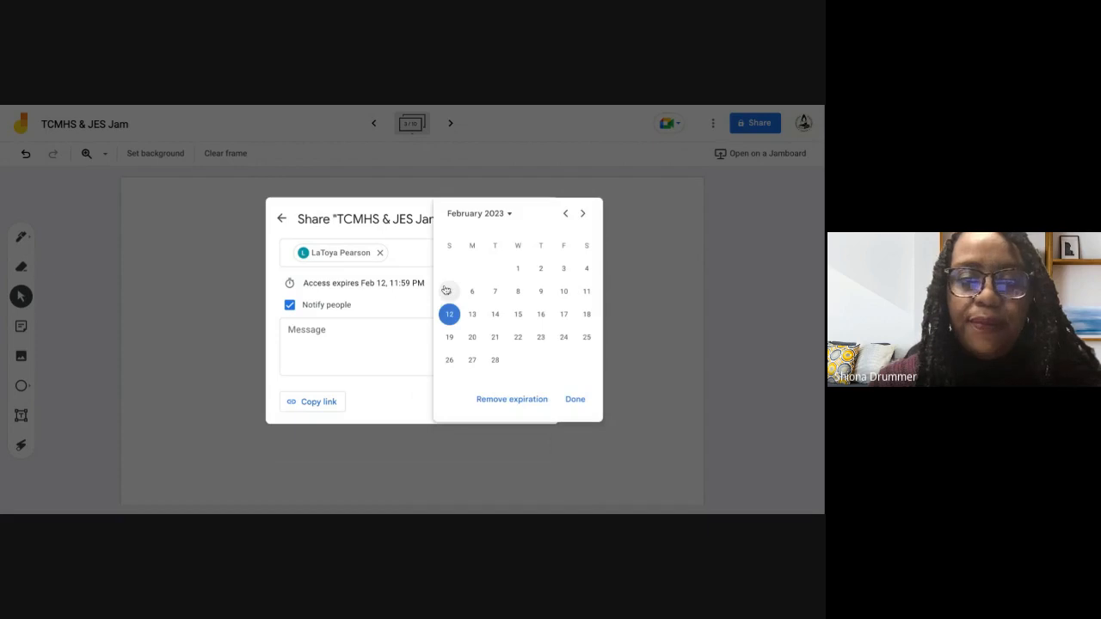
left_click(495, 315)
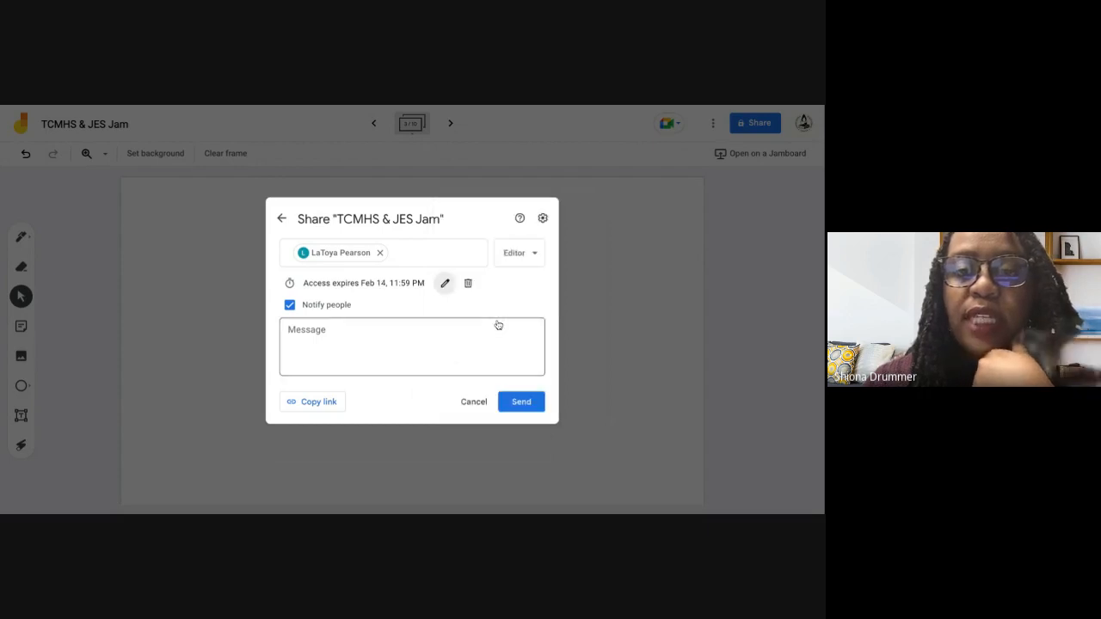
Step: Change the access expiration date to February 21, and extend it to February 28
left_click(445, 283)
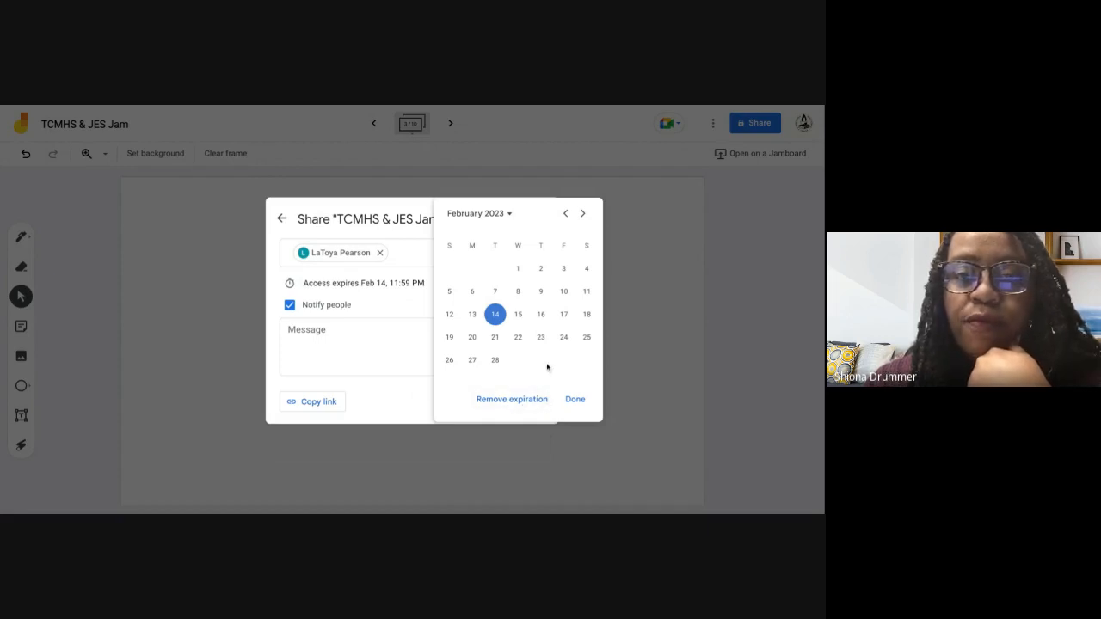
left_click(495, 337)
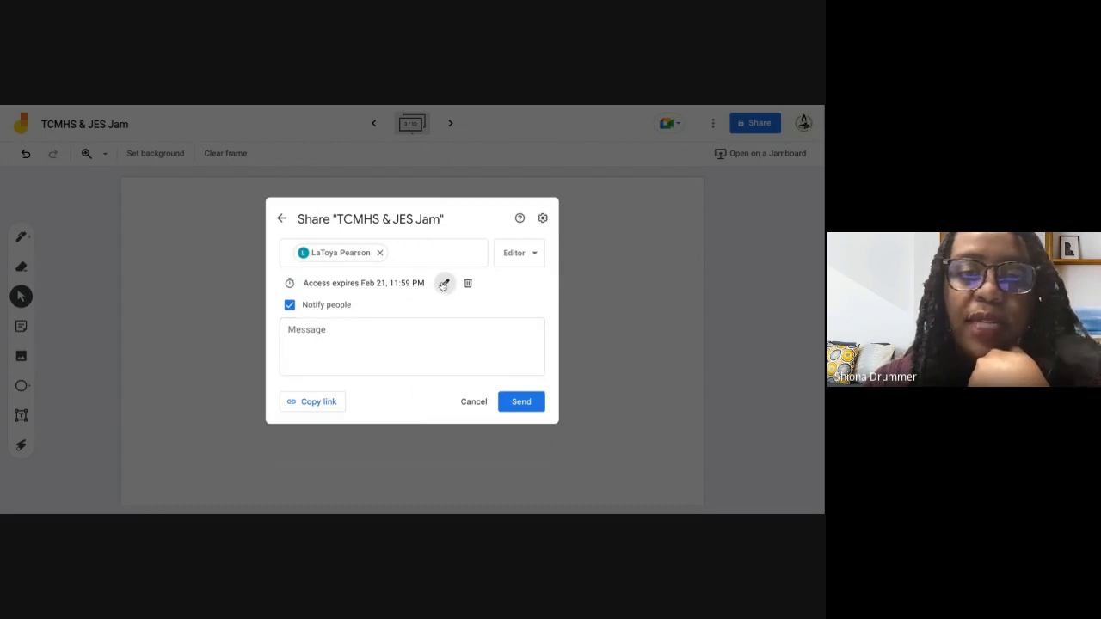
left_click(445, 283)
left_click(495, 360)
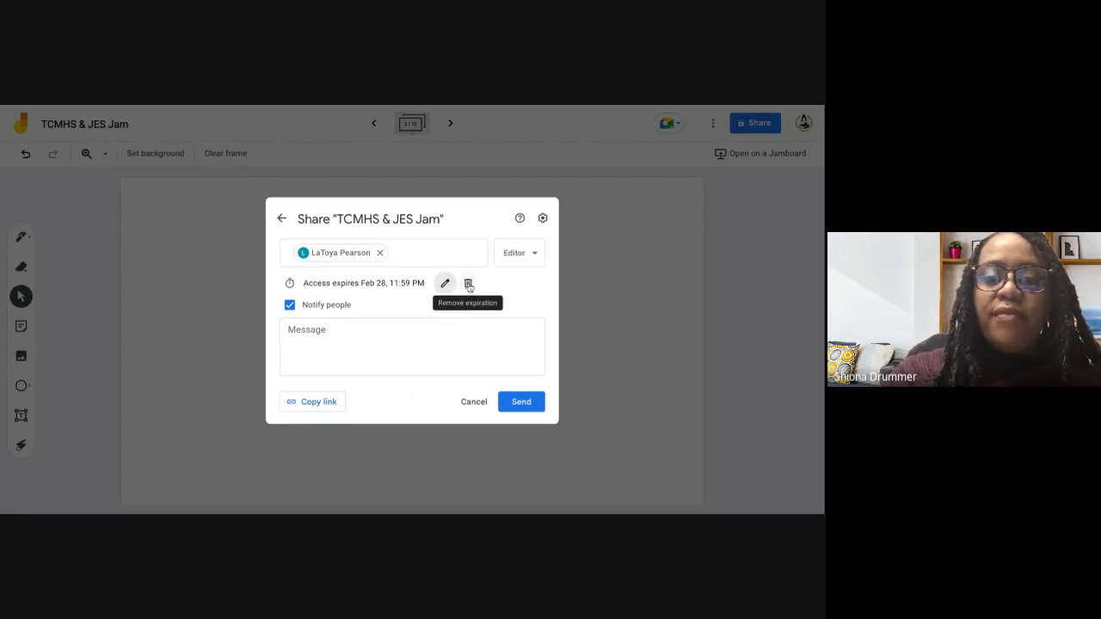
Step: Write the notification message "Thank you so much for your contribution to the Jamboard!" for the share recipient
left_click(439, 358)
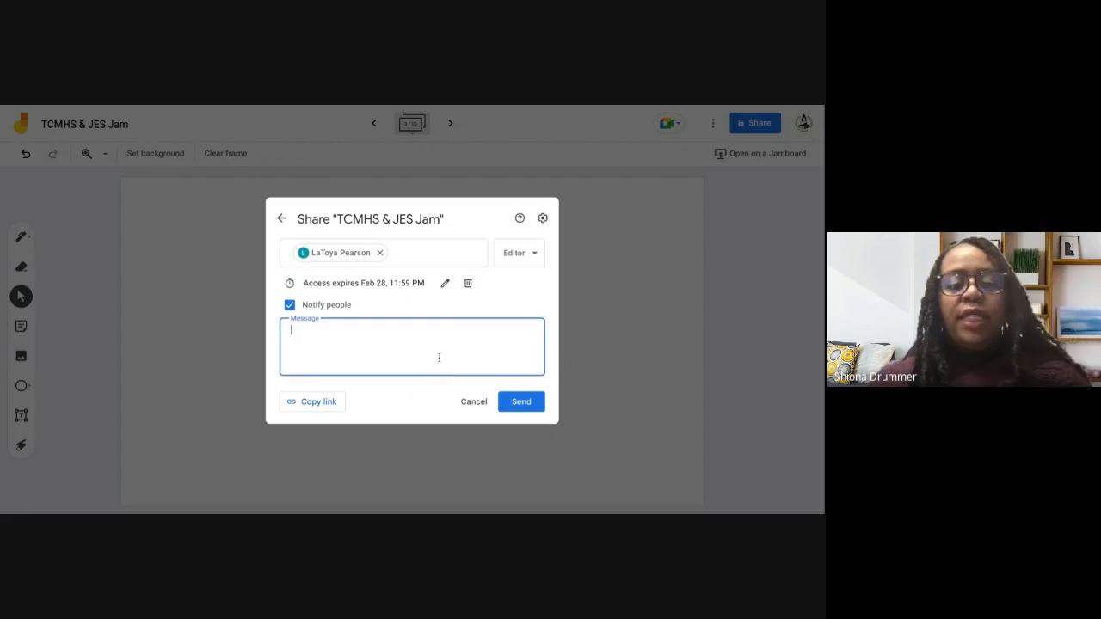
type("Thna")
key("BackSpace")
key("BackSpace")
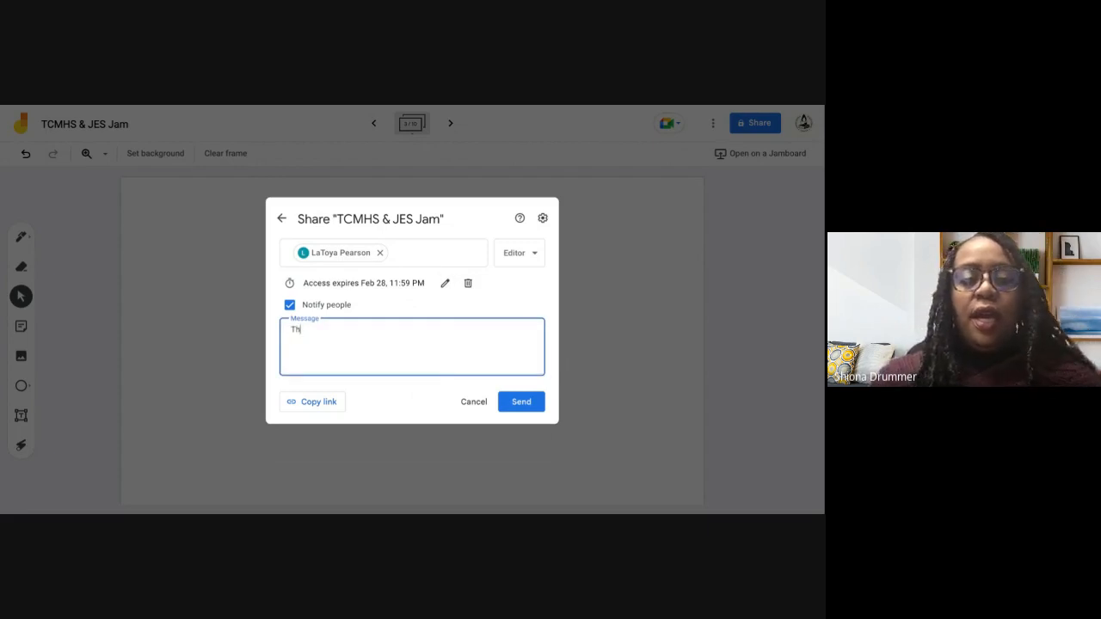
type("ank you so much")
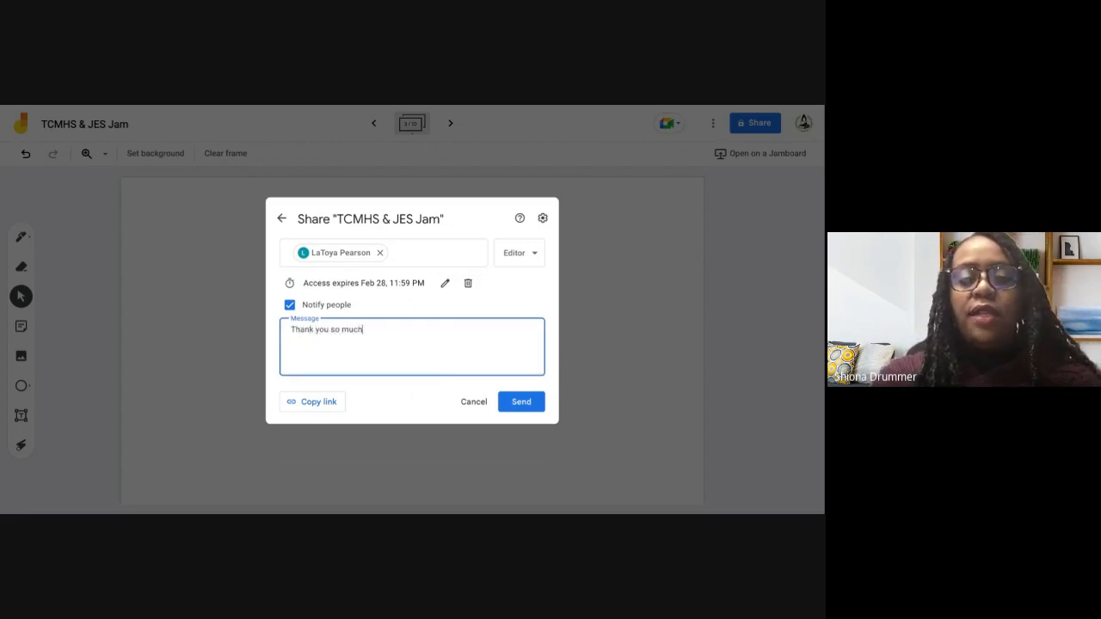
type(" for your contr")
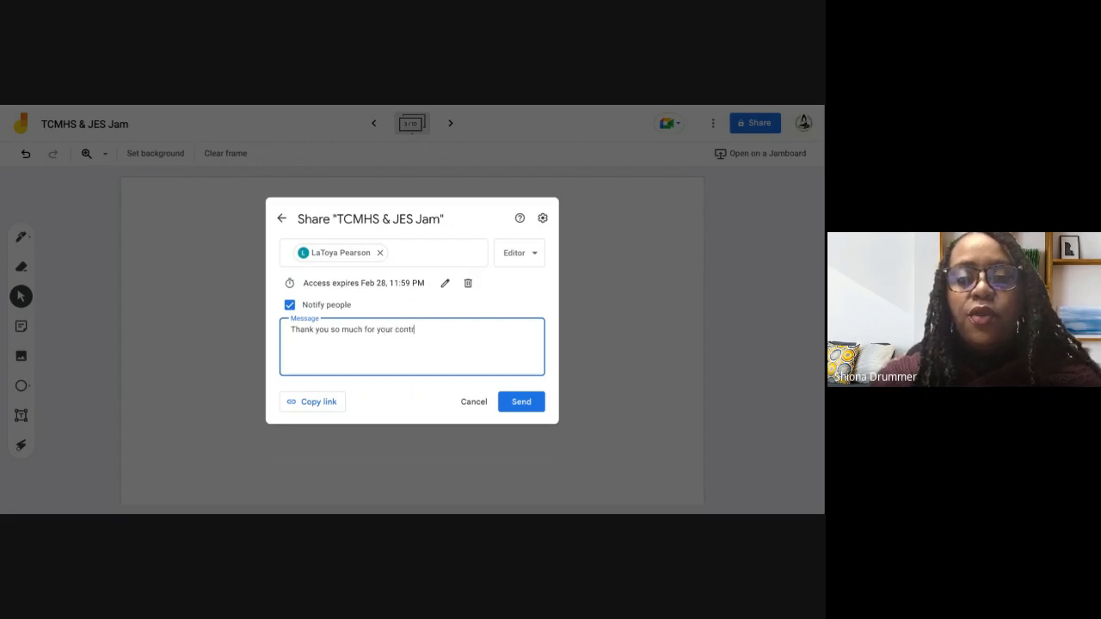
type("ibution")
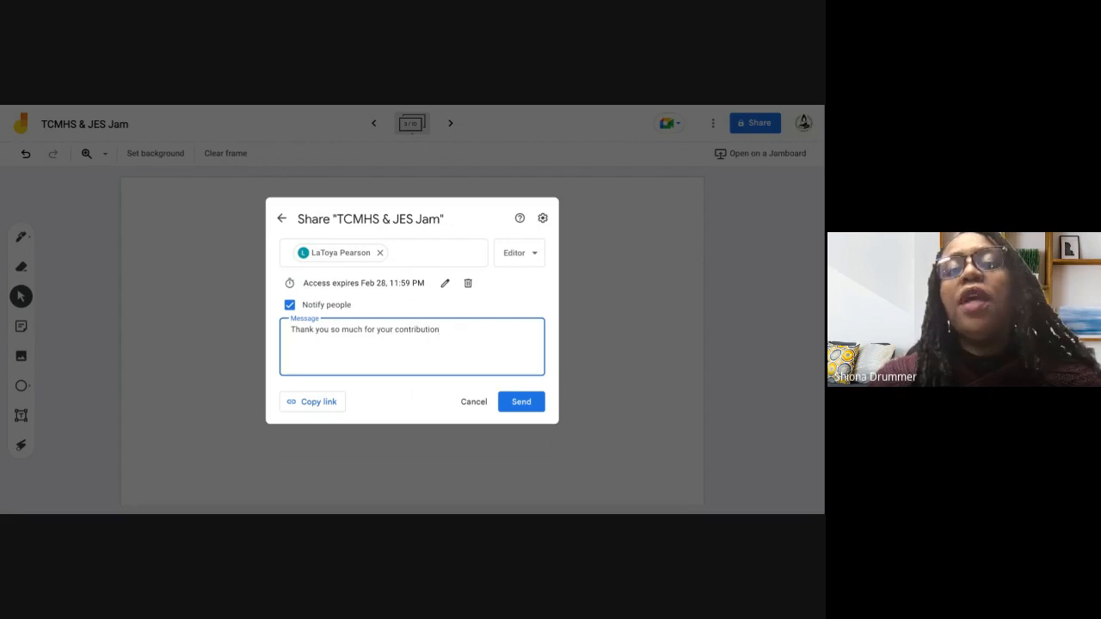
type(" to the ")
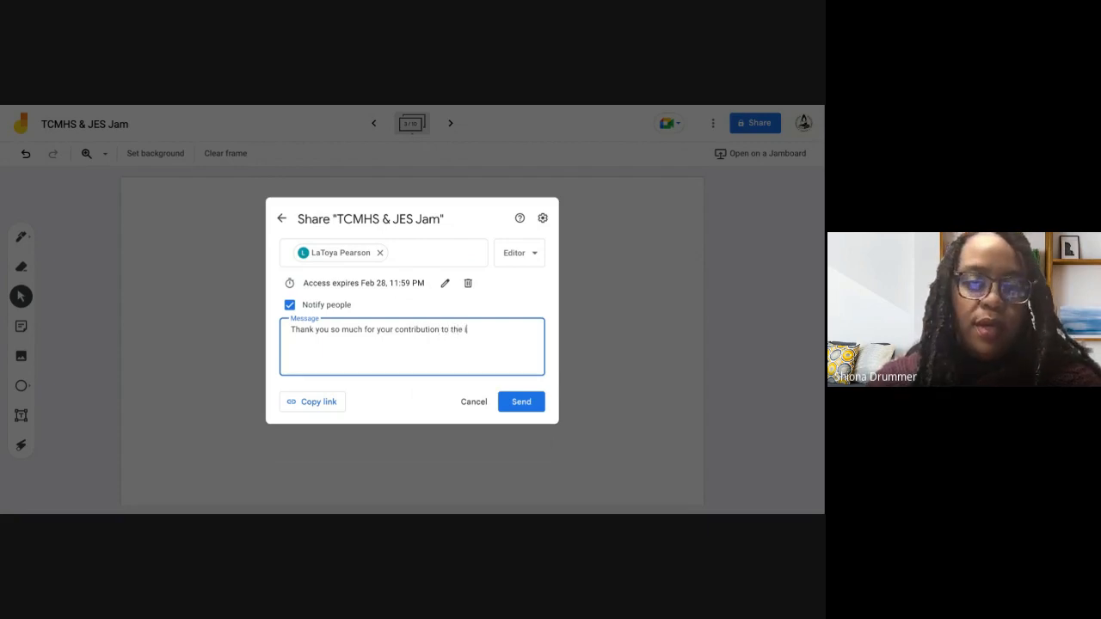
type("Jamboard!")
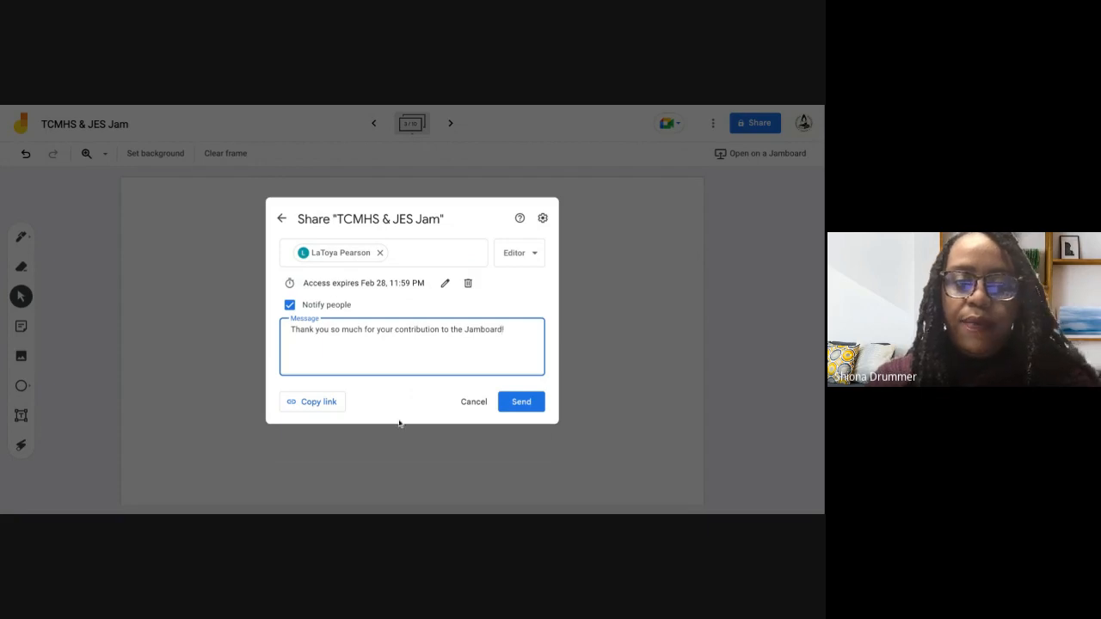
Step: Copy the Jam's link, then discard the pending invitation and close the sharing settings
left_click(314, 403)
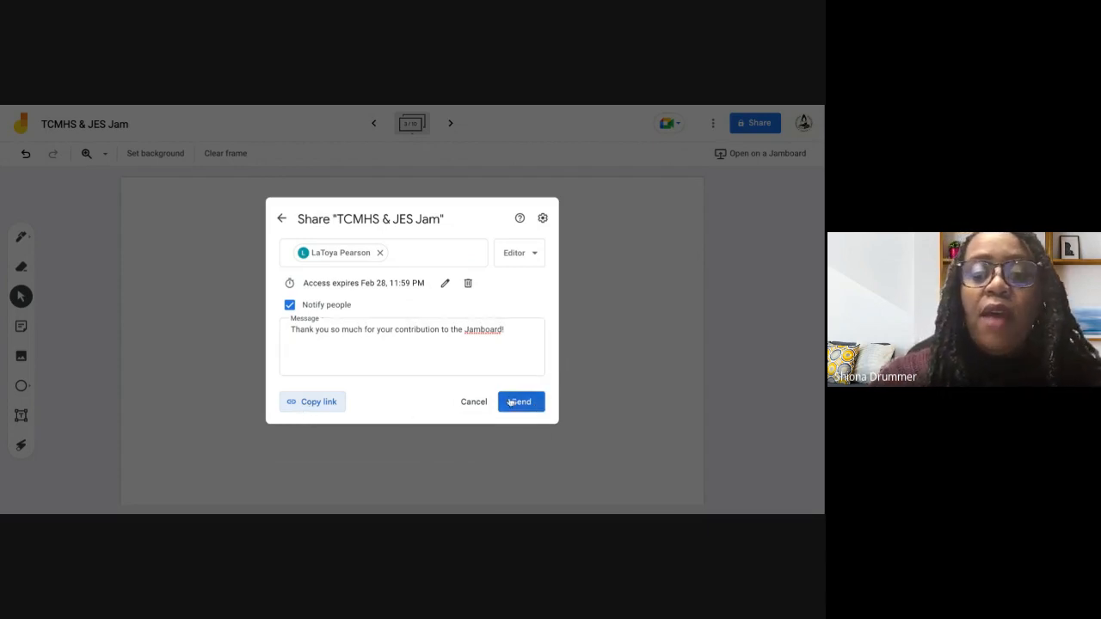
left_click(475, 403)
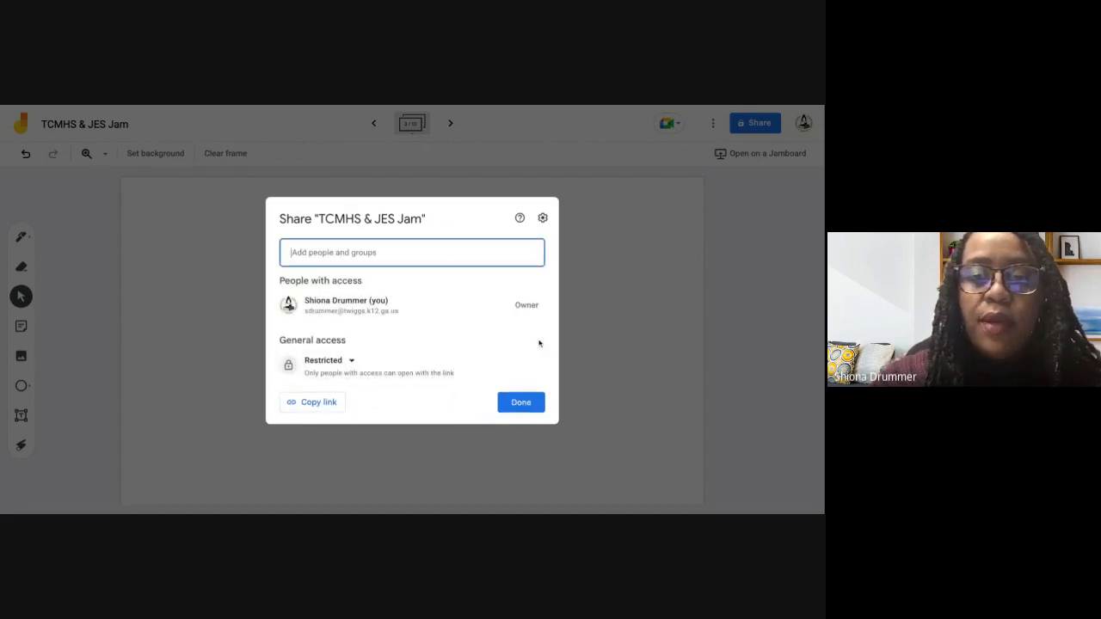
left_click(515, 412)
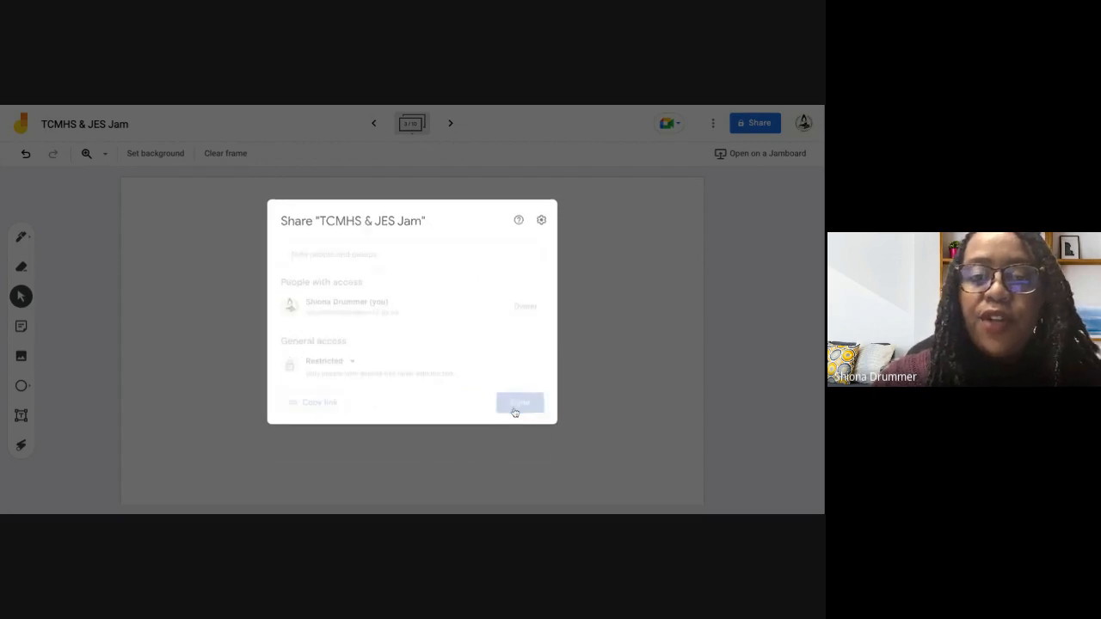